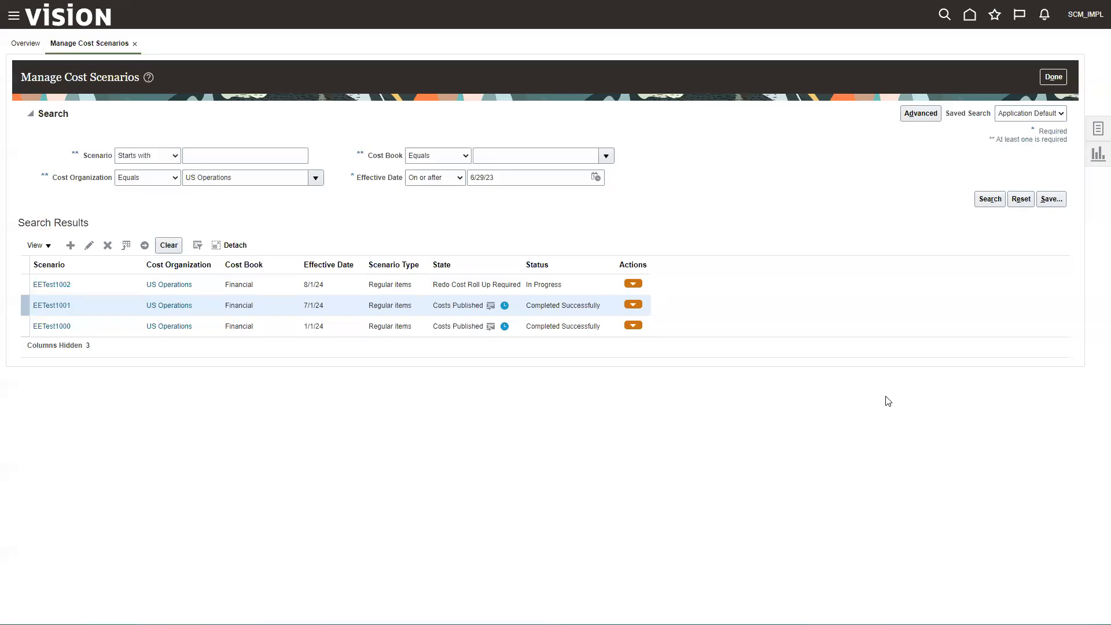
Step: Delete the cost scenario EETest1002 and close the cost scenario management page
click(94, 289)
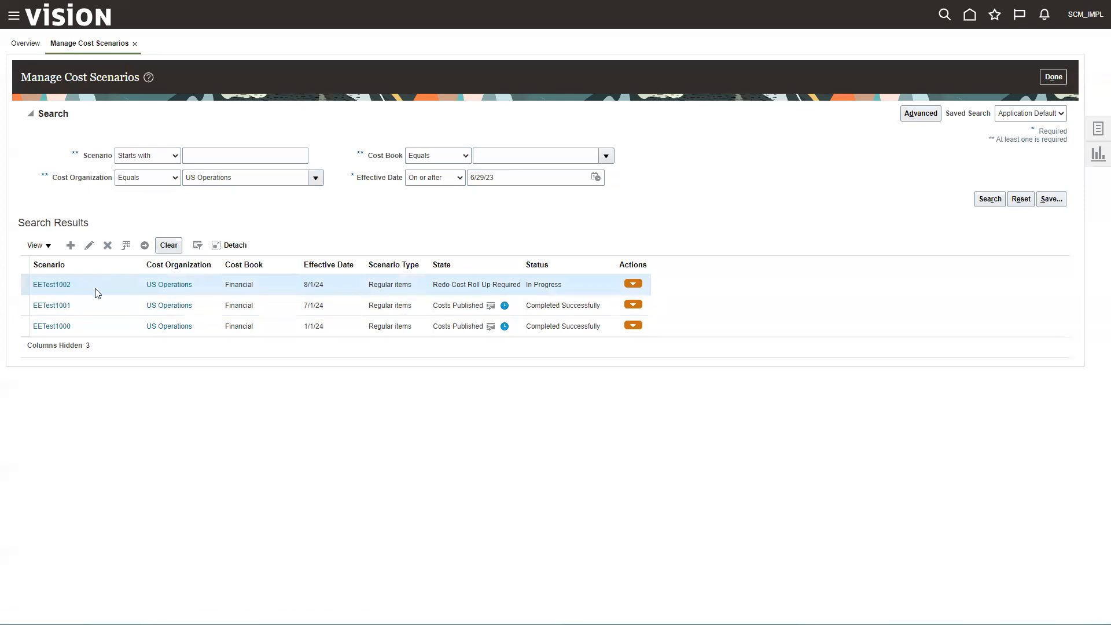
click(107, 245)
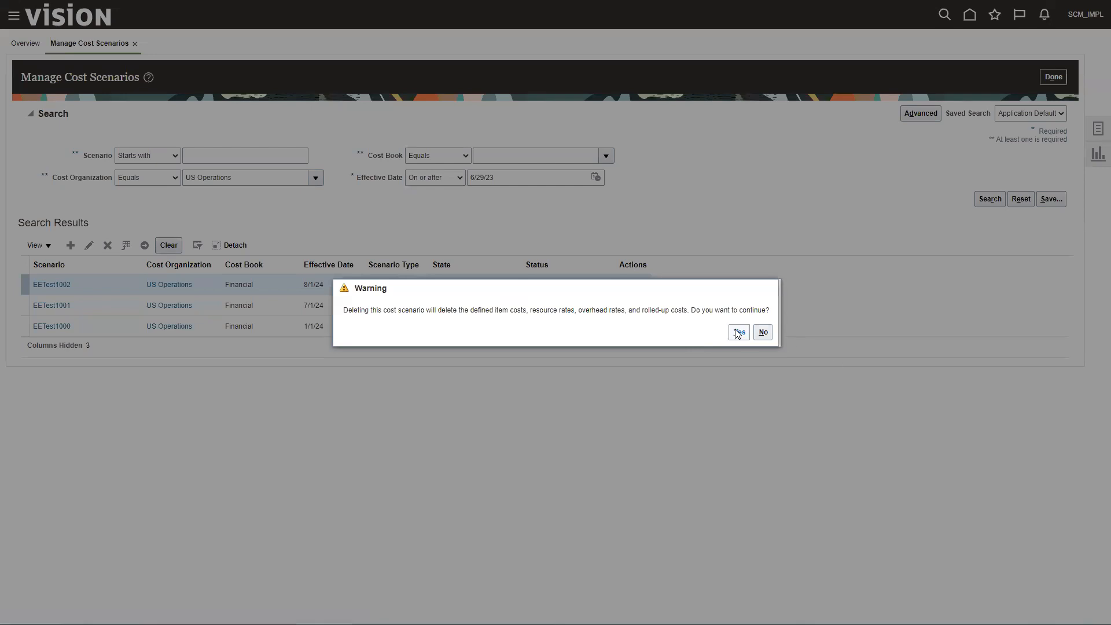
click(738, 332)
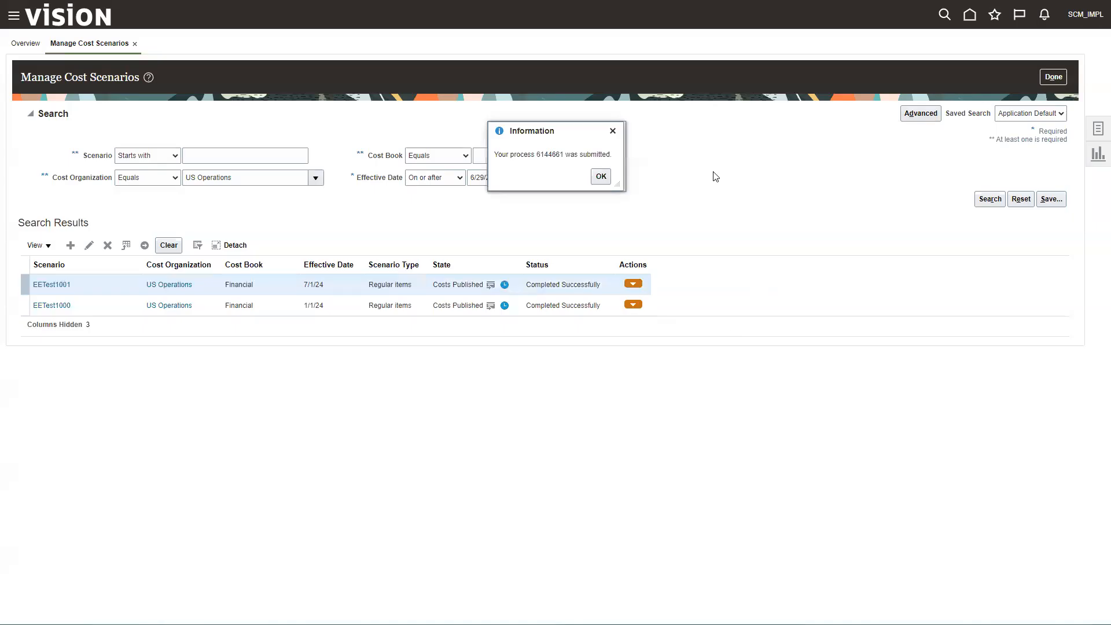
click(598, 175)
click(1051, 78)
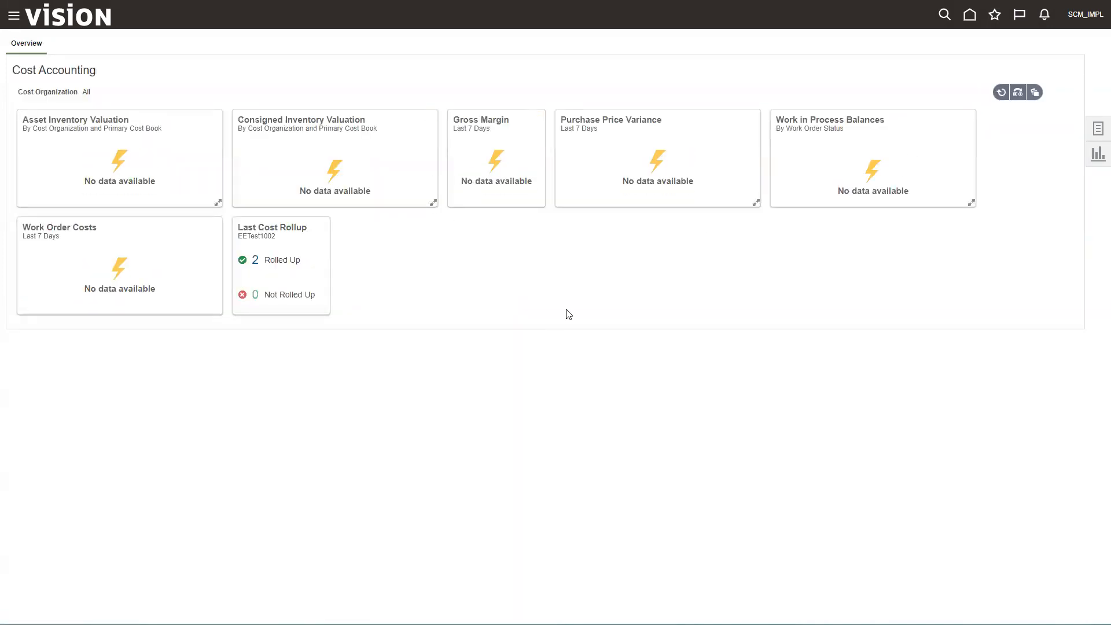
Step: Reopen cost scenario management and start a new cost scenario named EETest1003
click(1098, 128)
click(964, 53)
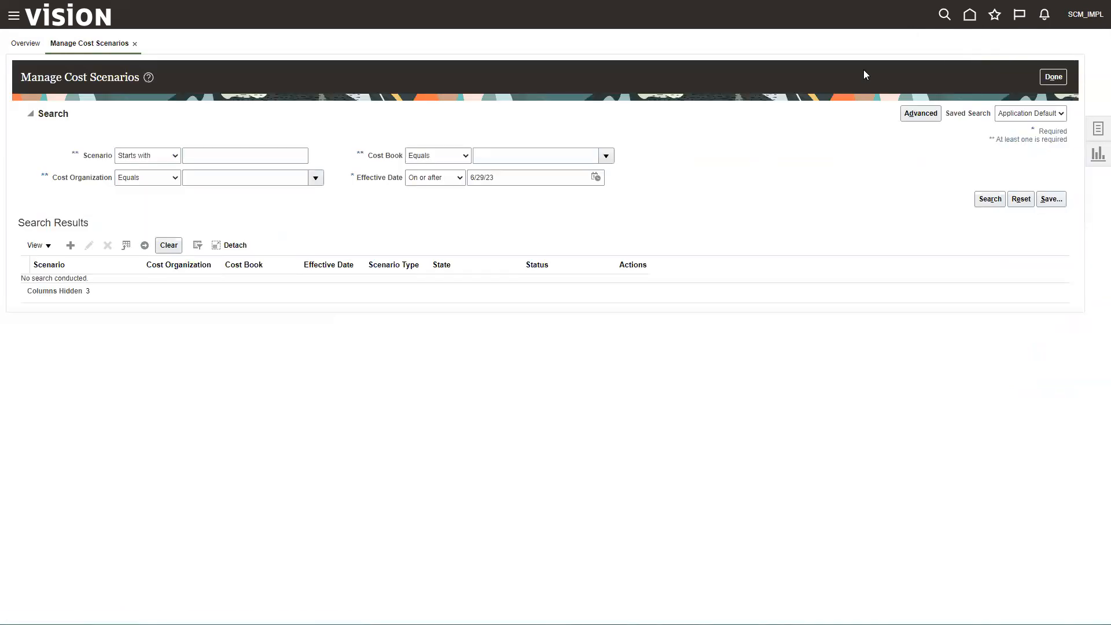
click(70, 246)
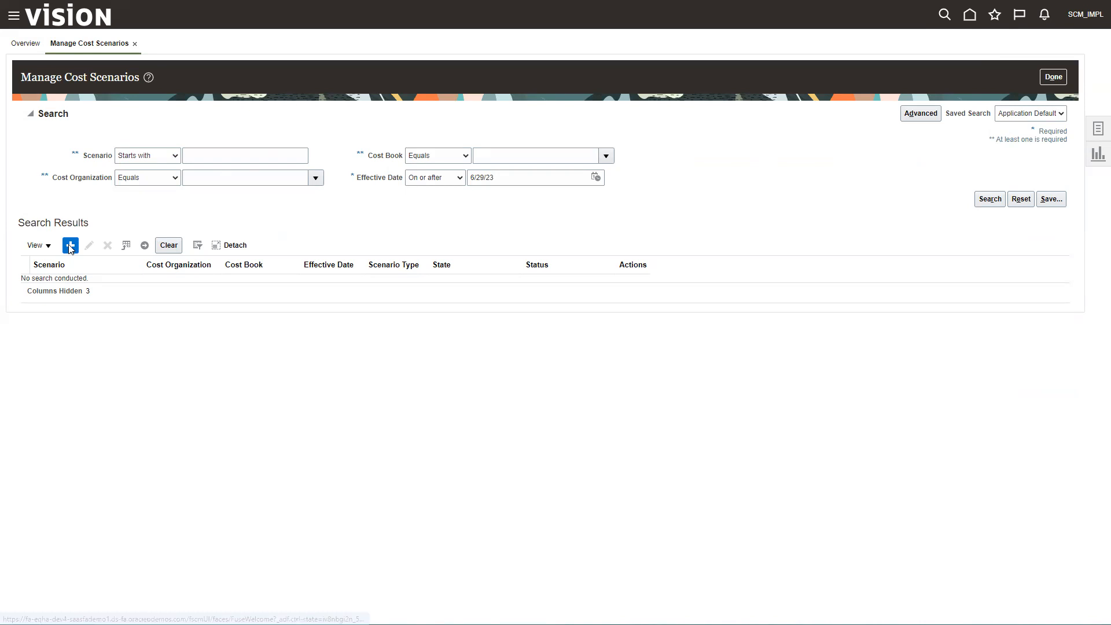
click(258, 119)
text(EET)
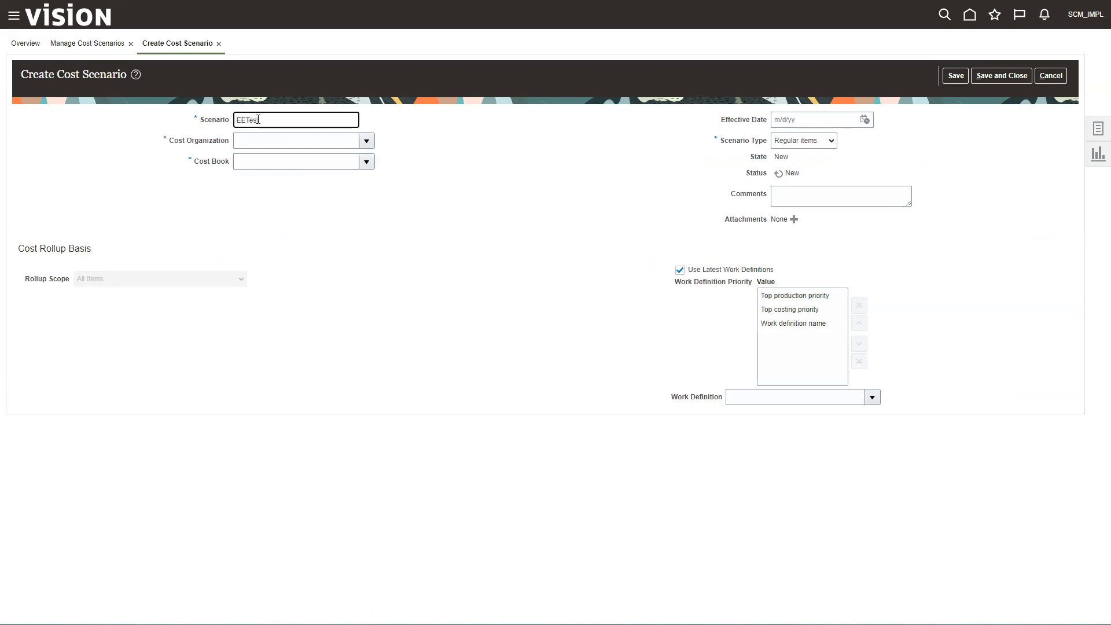
text(est1003)
key(Tab)
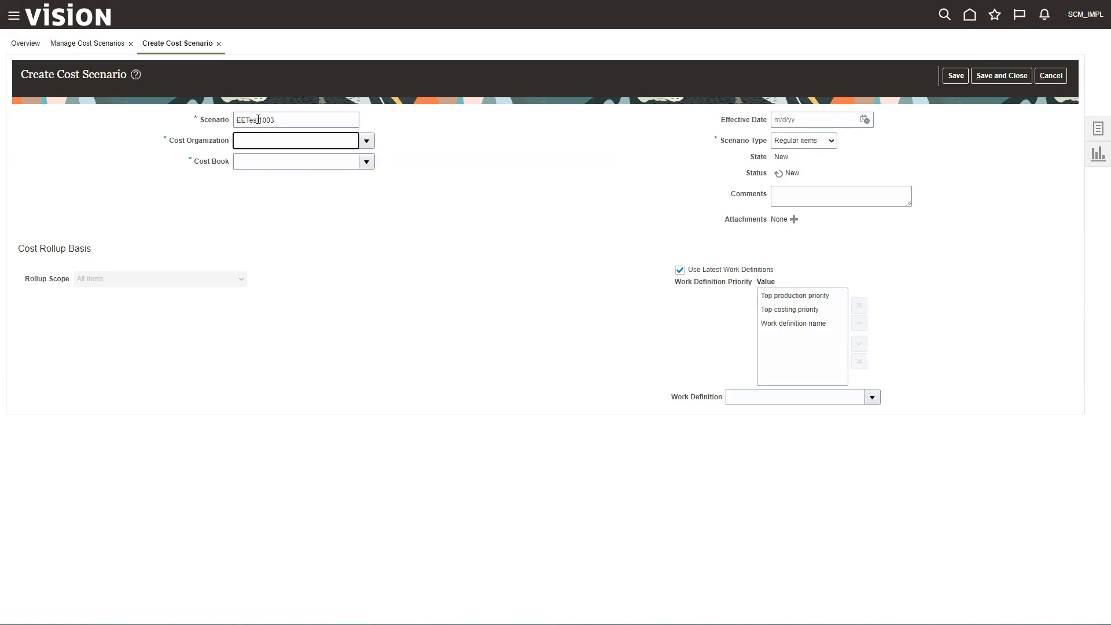
Step: Assign the new scenario to cost organization US Operations and cost book Financial, with effective date 8/1/24
click(366, 141)
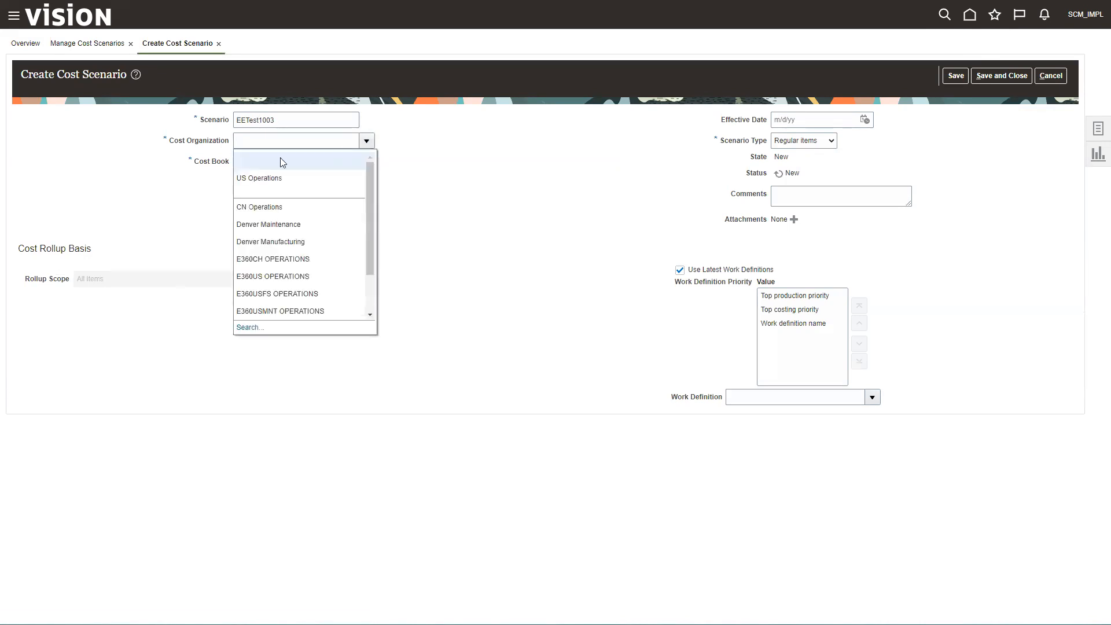
click(250, 179)
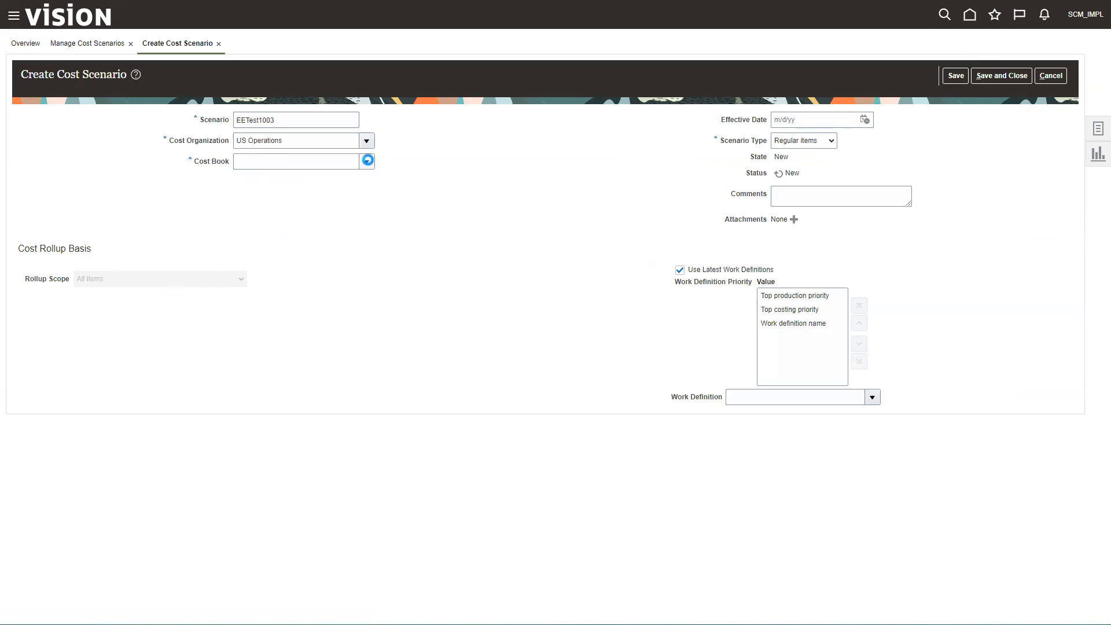
click(366, 164)
click(267, 202)
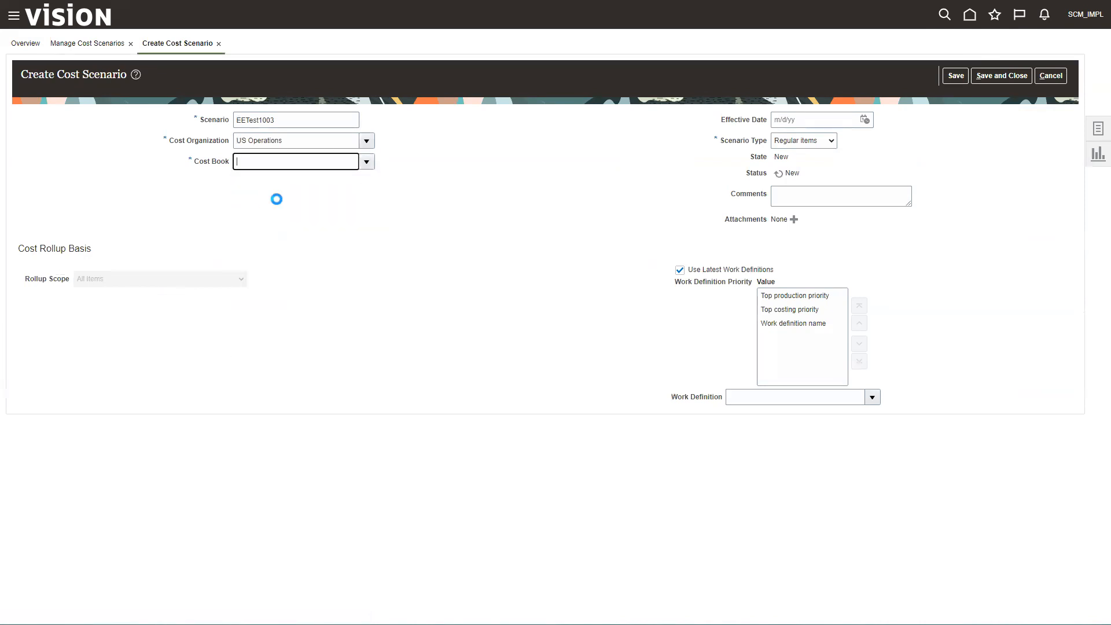
click(787, 121)
text(08/01/24)
key(Tab)
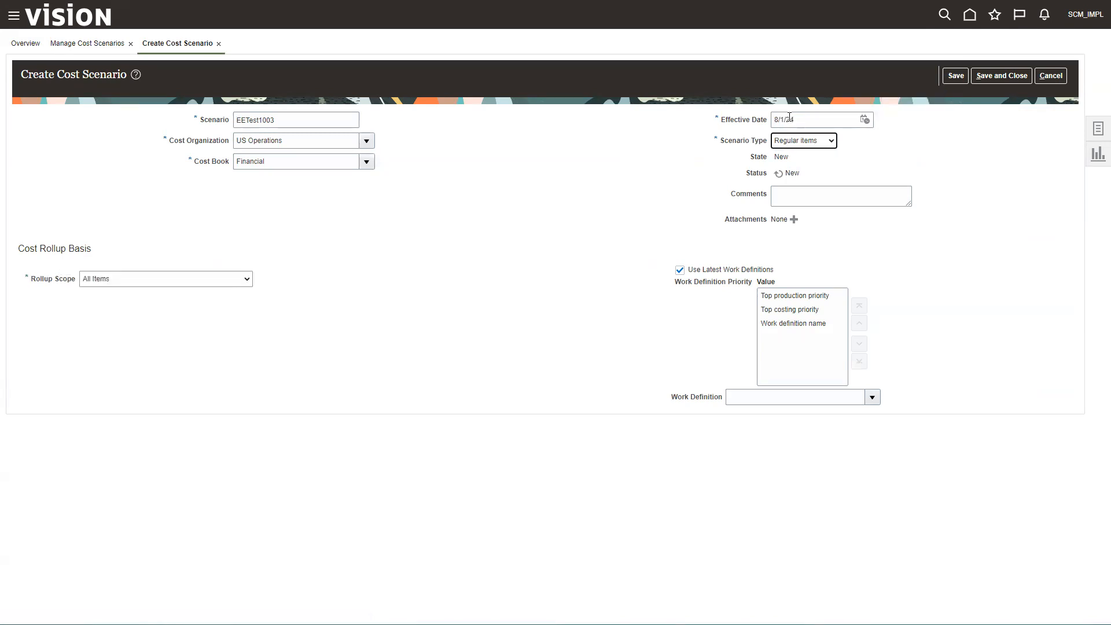
Step: Set the cost rollup scope of the scenario to Selected Items
click(250, 279)
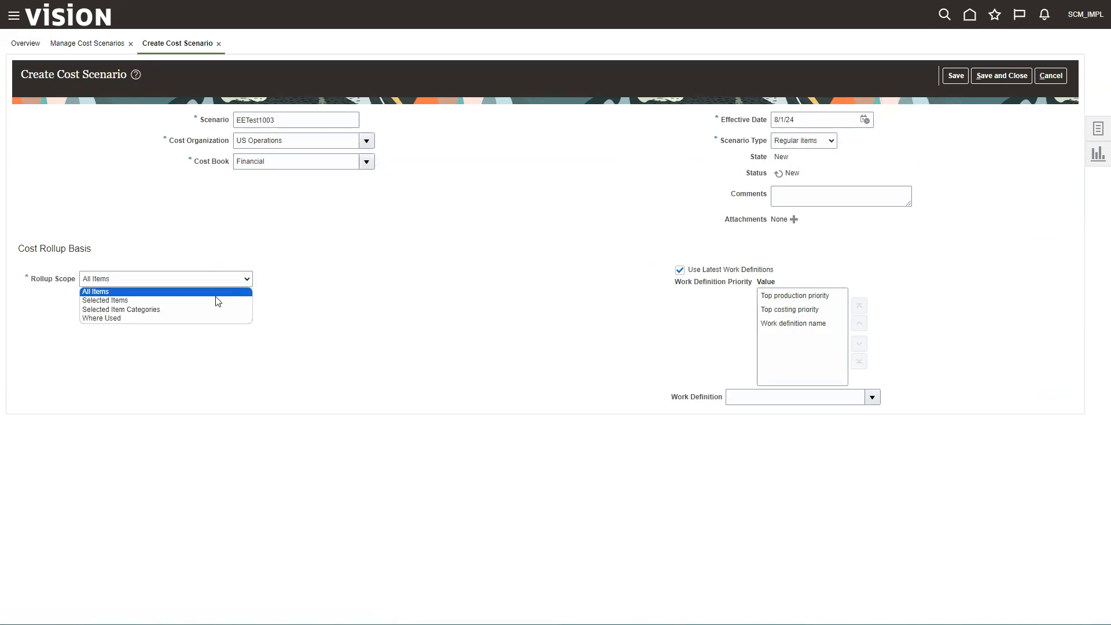
click(114, 293)
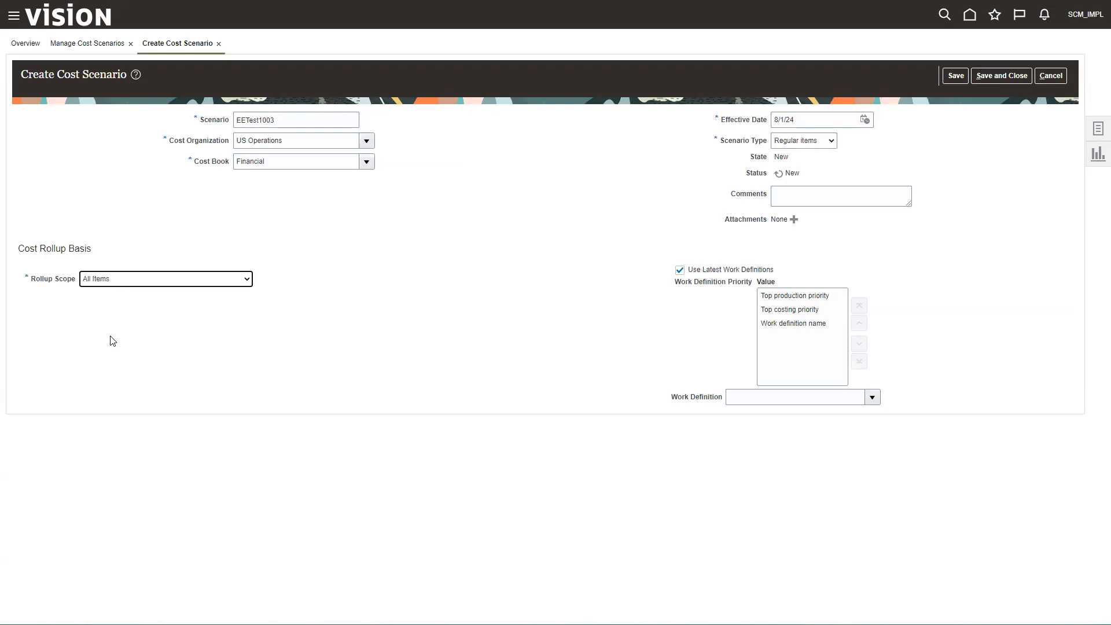
click(247, 280)
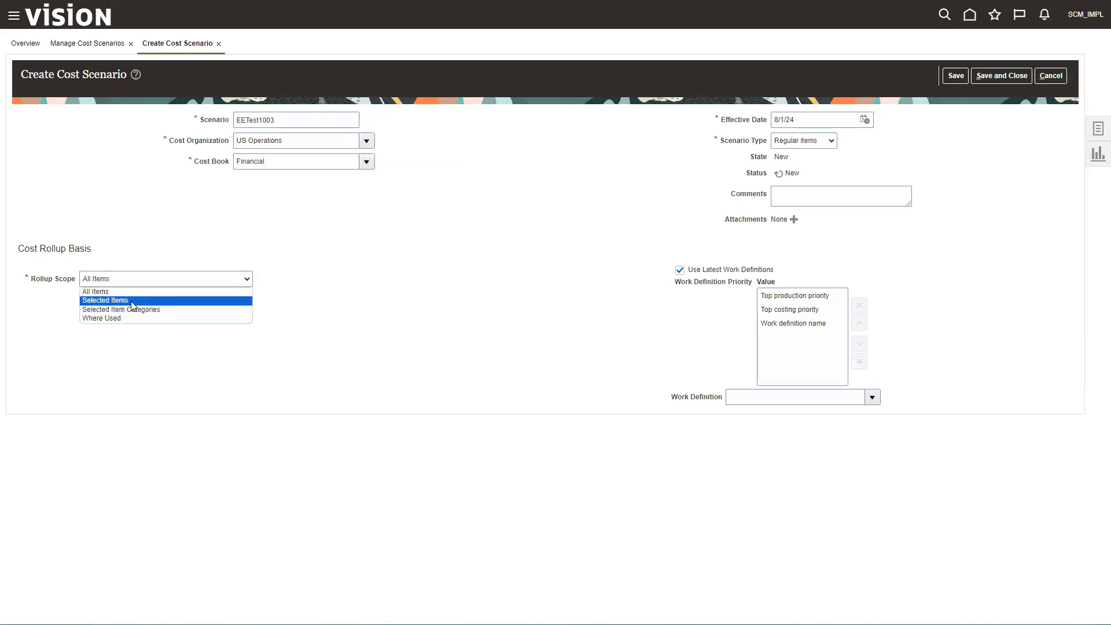
click(132, 302)
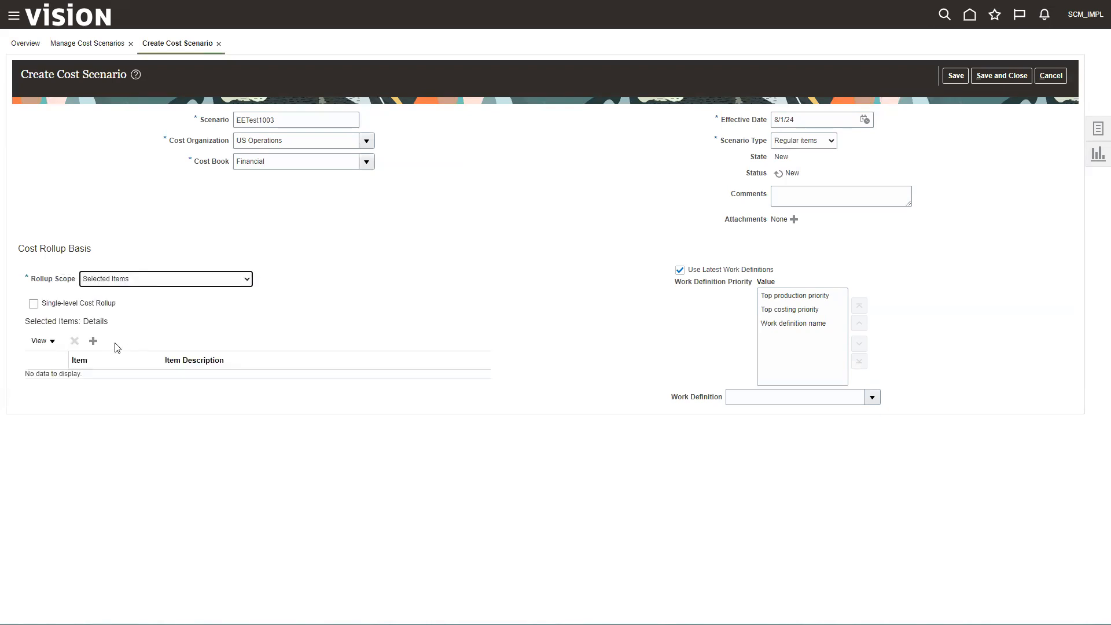
Step: Add item AS4751100 to the rollup's selected items and save the scenario
click(93, 341)
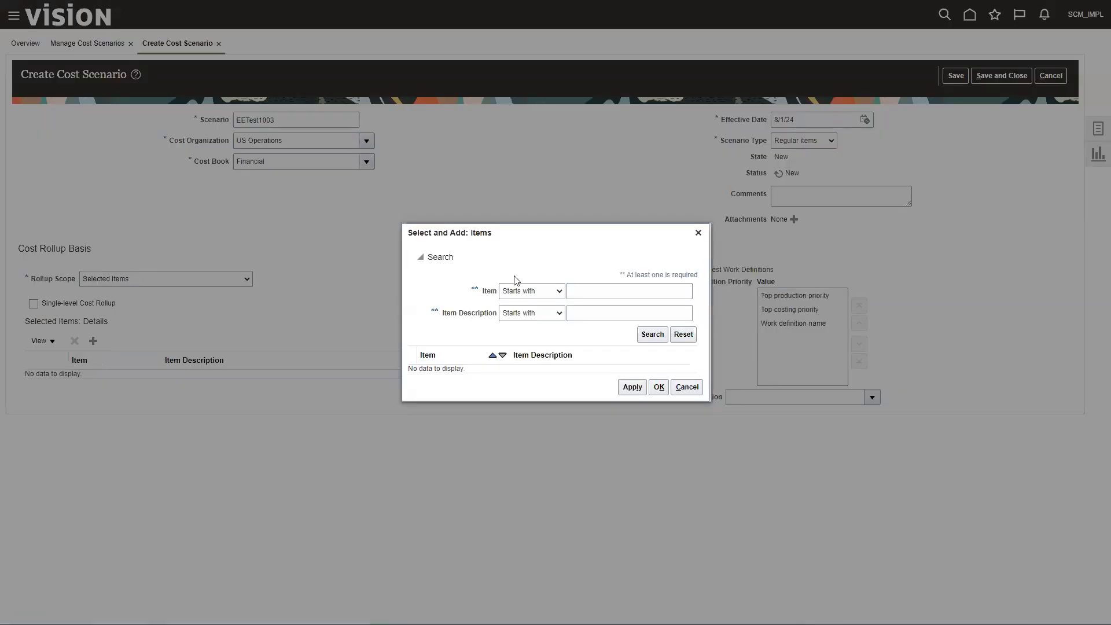
click(603, 291)
text(AS47511)
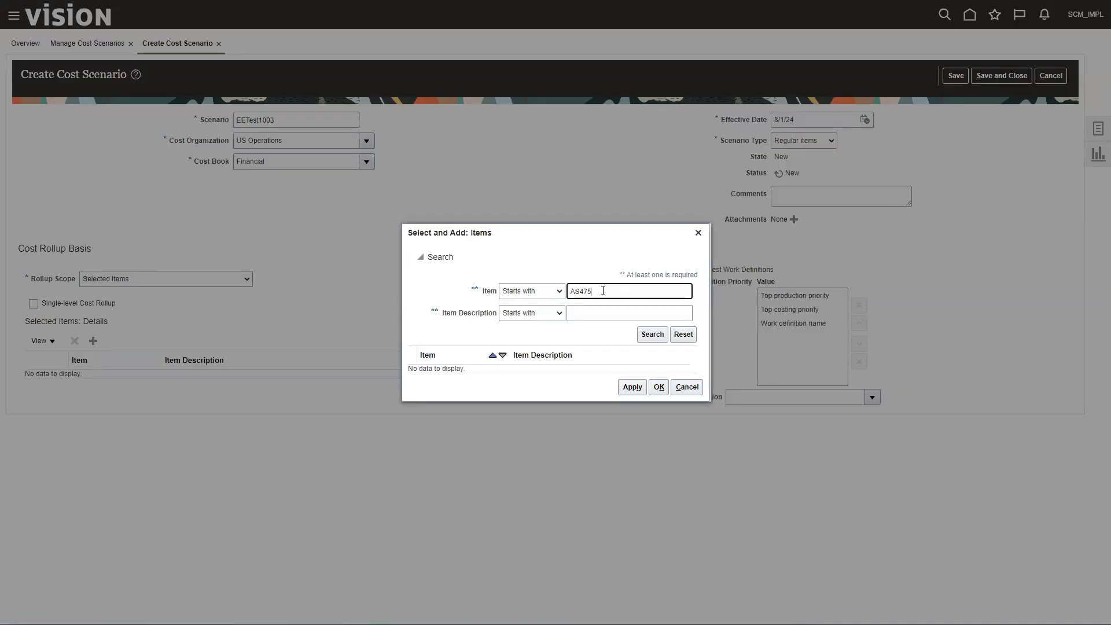
click(646, 340)
click(658, 394)
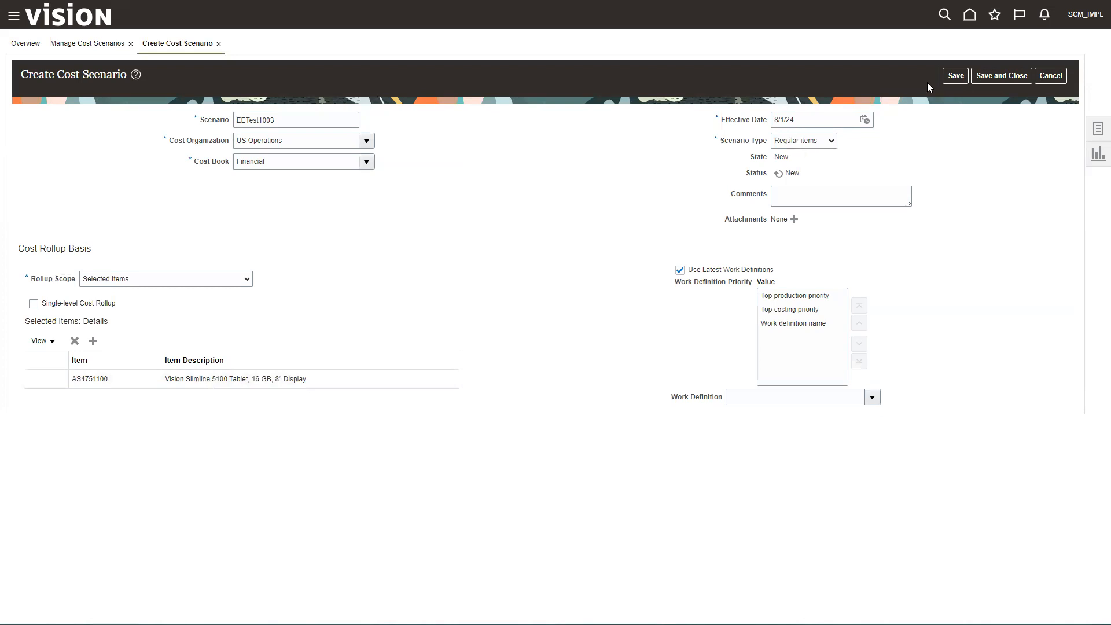
click(951, 77)
click(927, 74)
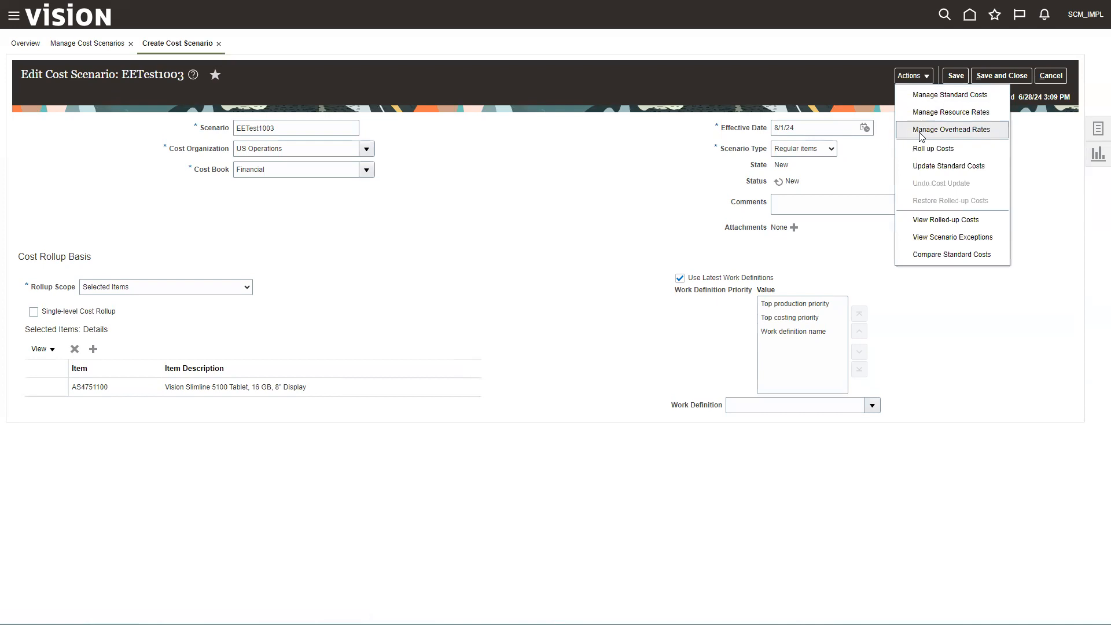
click(923, 132)
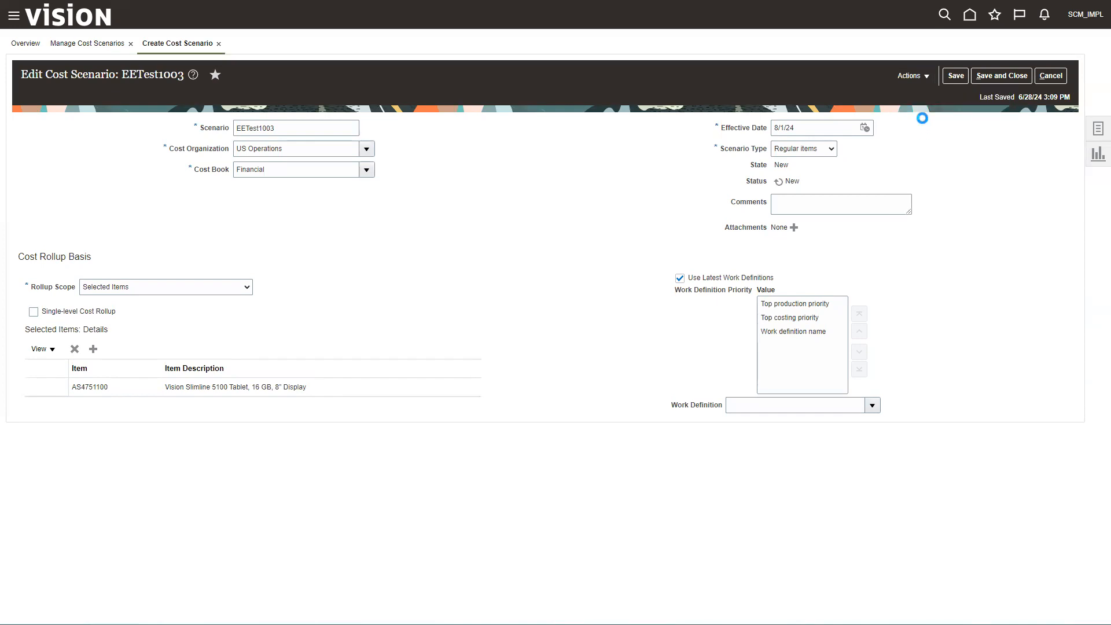
click(1041, 79)
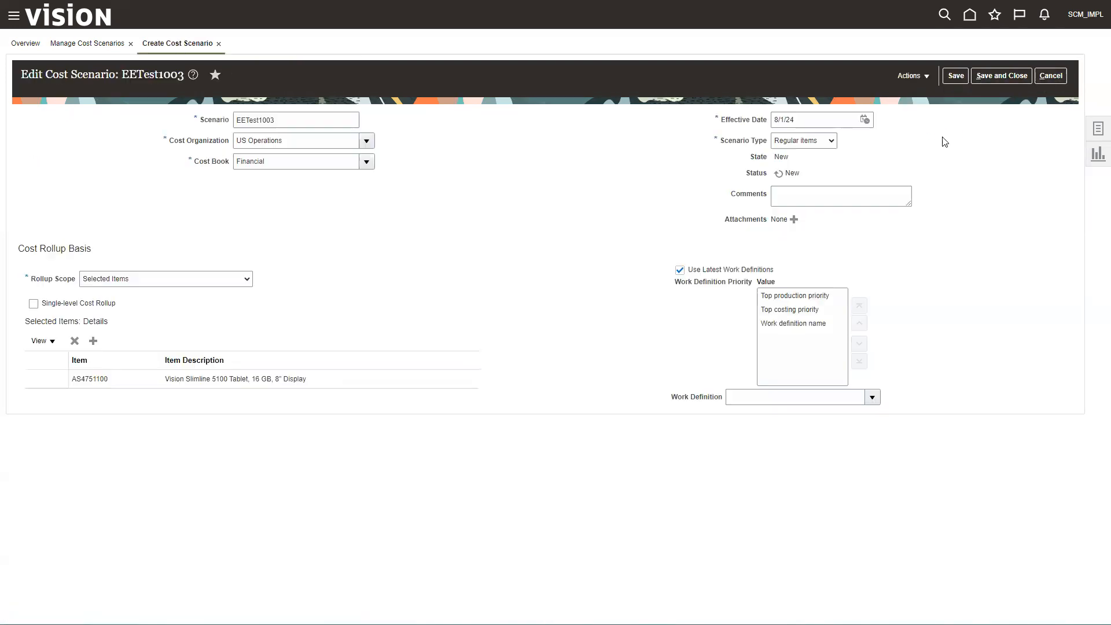
Step: Create a standard cost in scenario EETest1003 for item CM4751113 with valuation unit US\-001-002
click(929, 76)
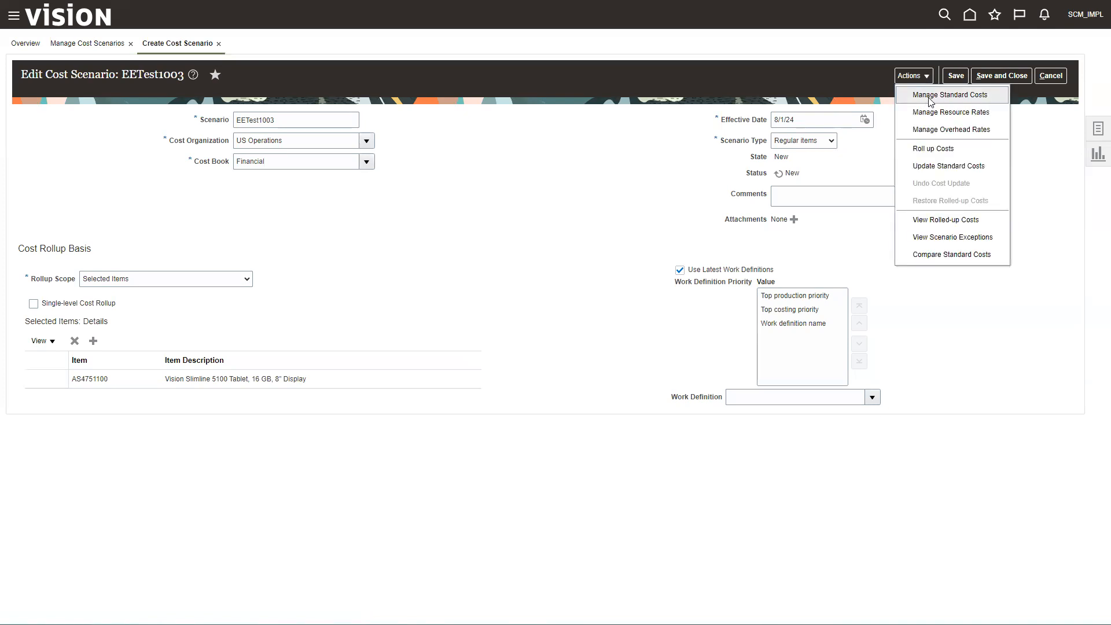
click(942, 96)
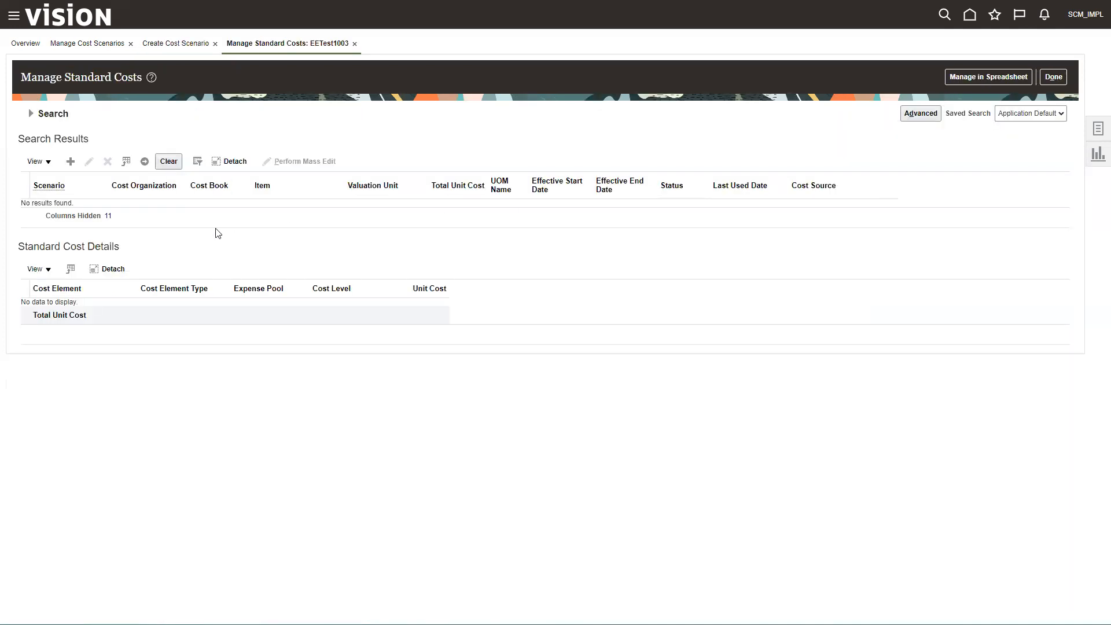
click(70, 160)
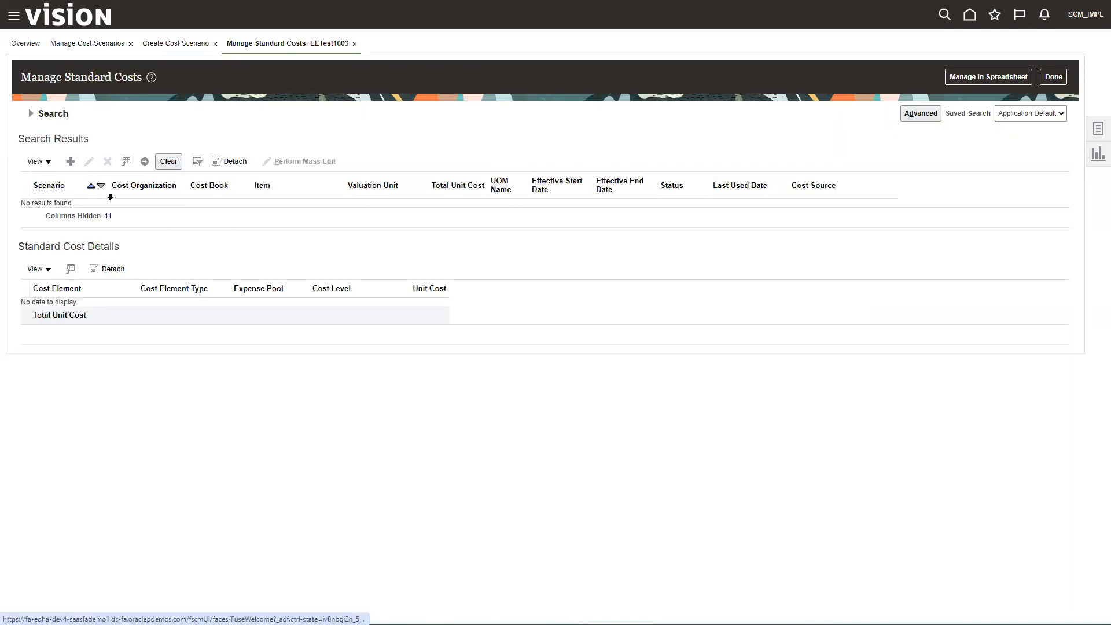
click(229, 172)
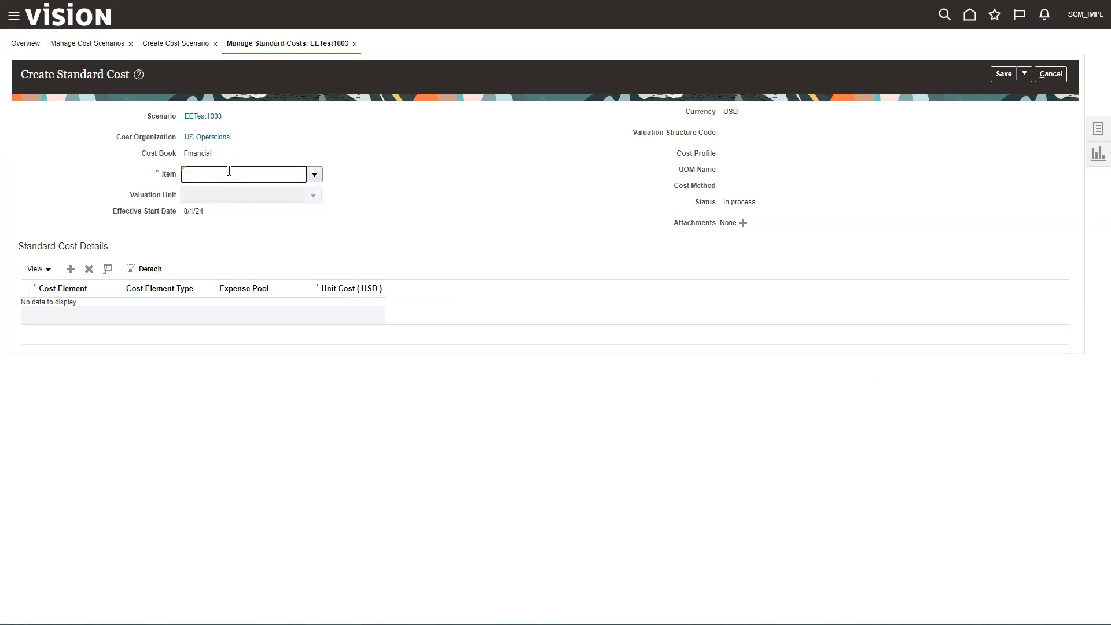
text(CM4751113)
key(Tab)
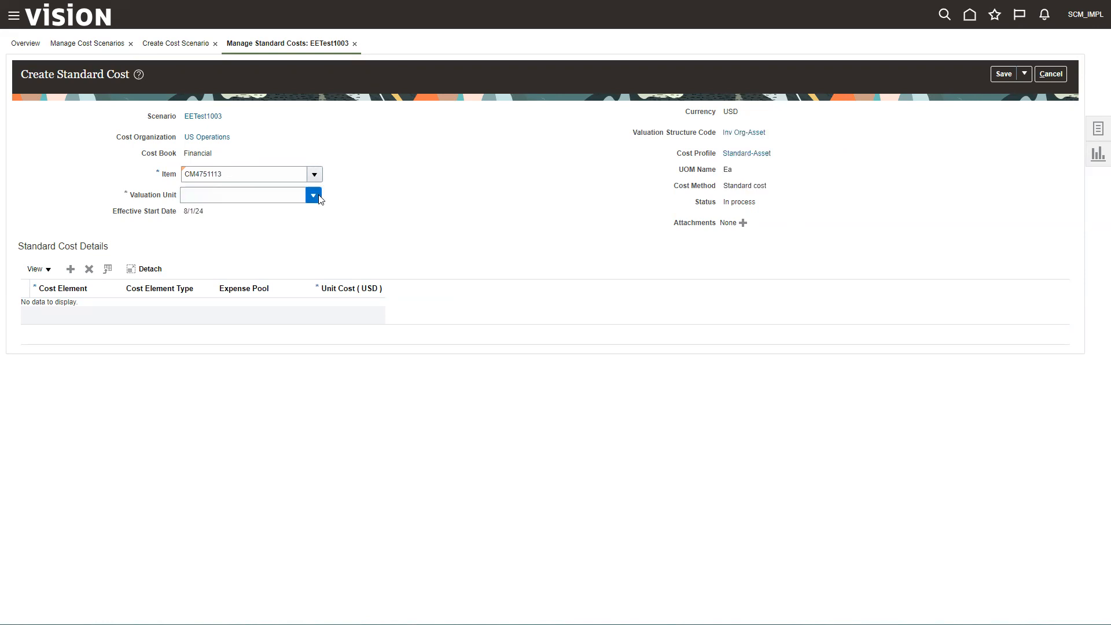
click(315, 196)
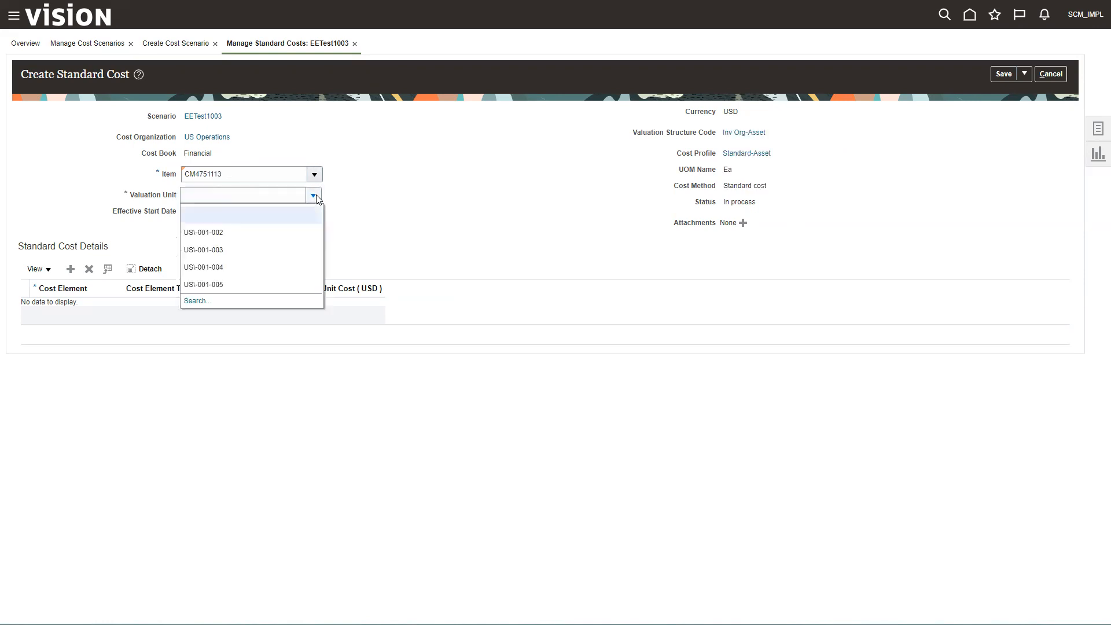
click(215, 233)
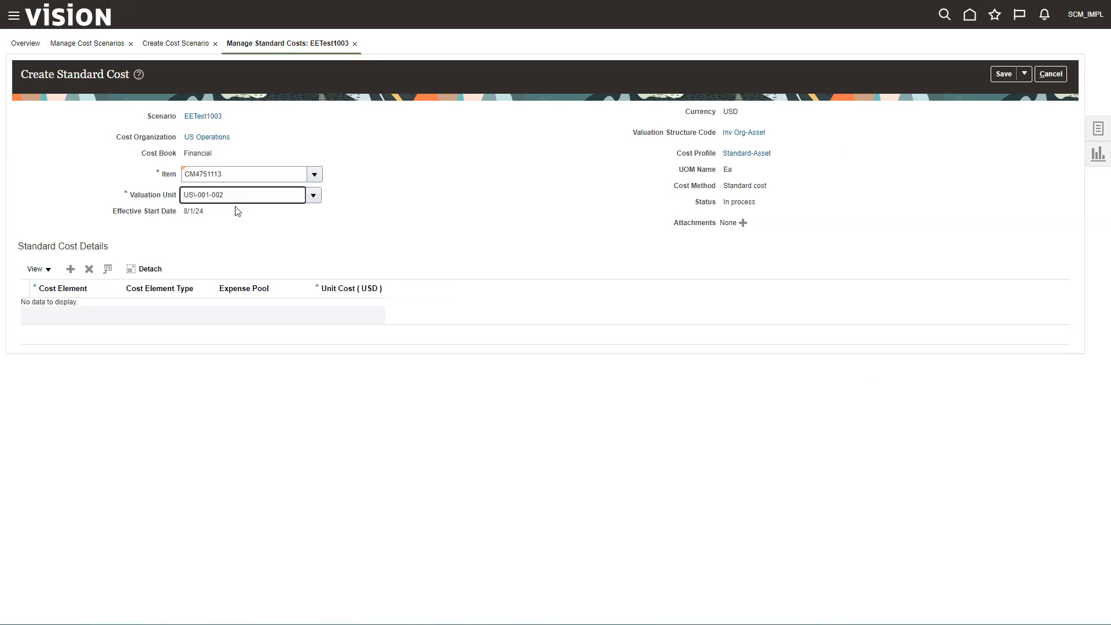
Step: Add a cost detail line with the Common Set cost element MATERIAL and a unit cost of 14.95 USD
click(70, 269)
click(75, 309)
text(Mater)
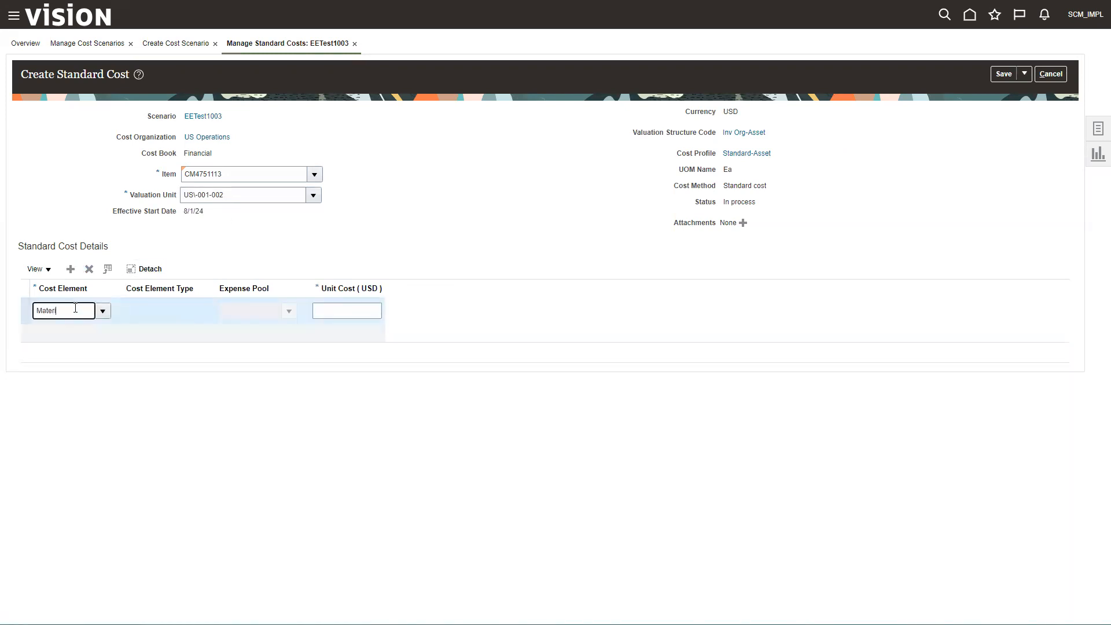
text(ial)
key(Tab)
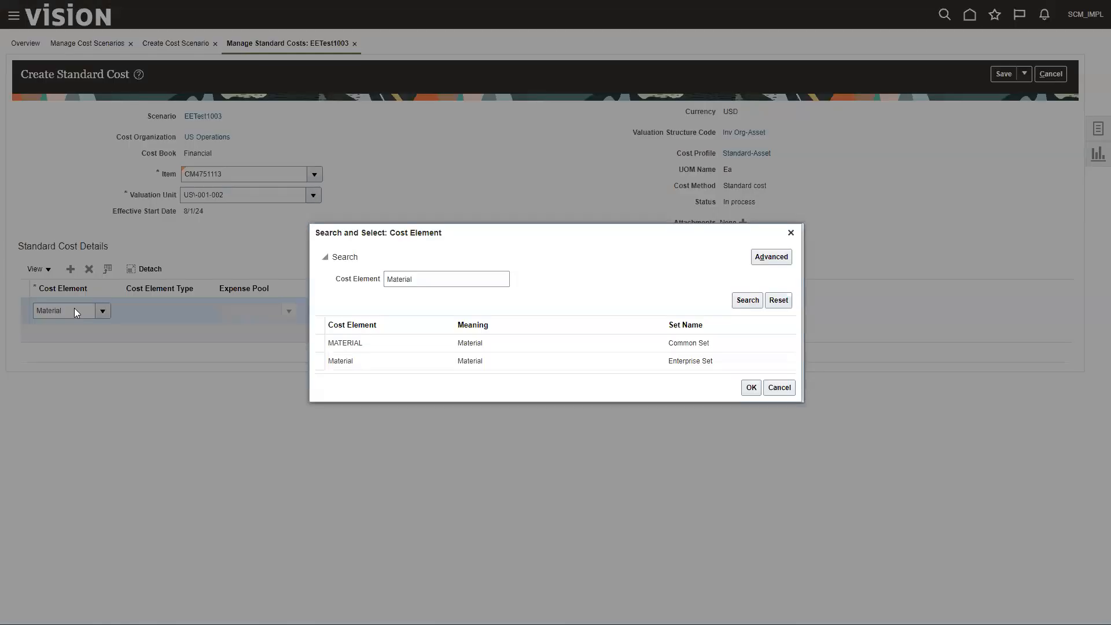
click(419, 346)
click(748, 388)
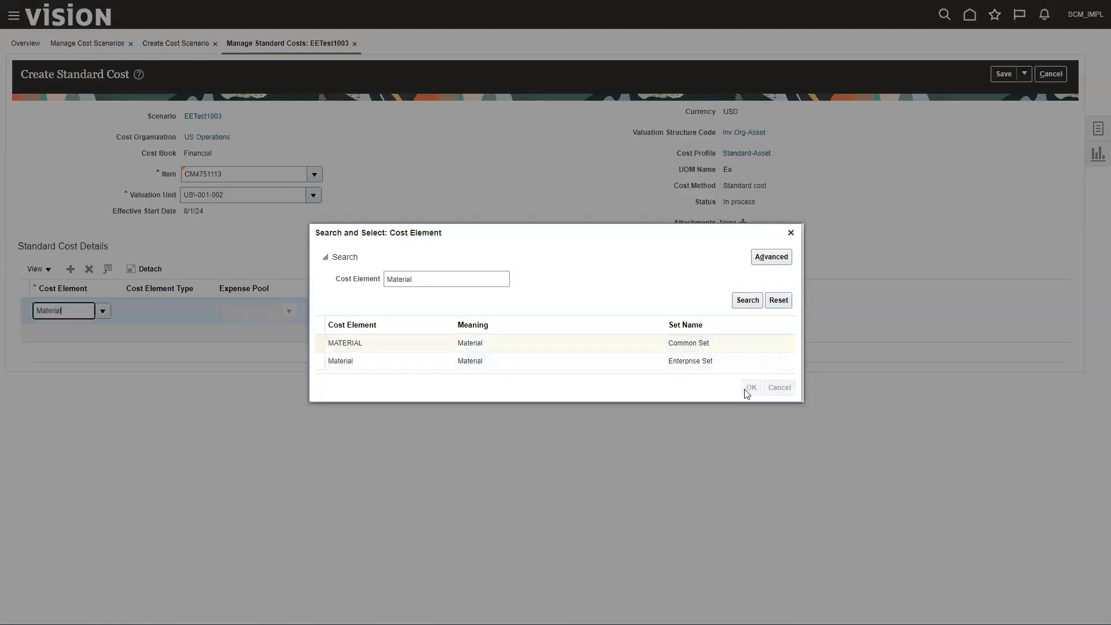
click(353, 311)
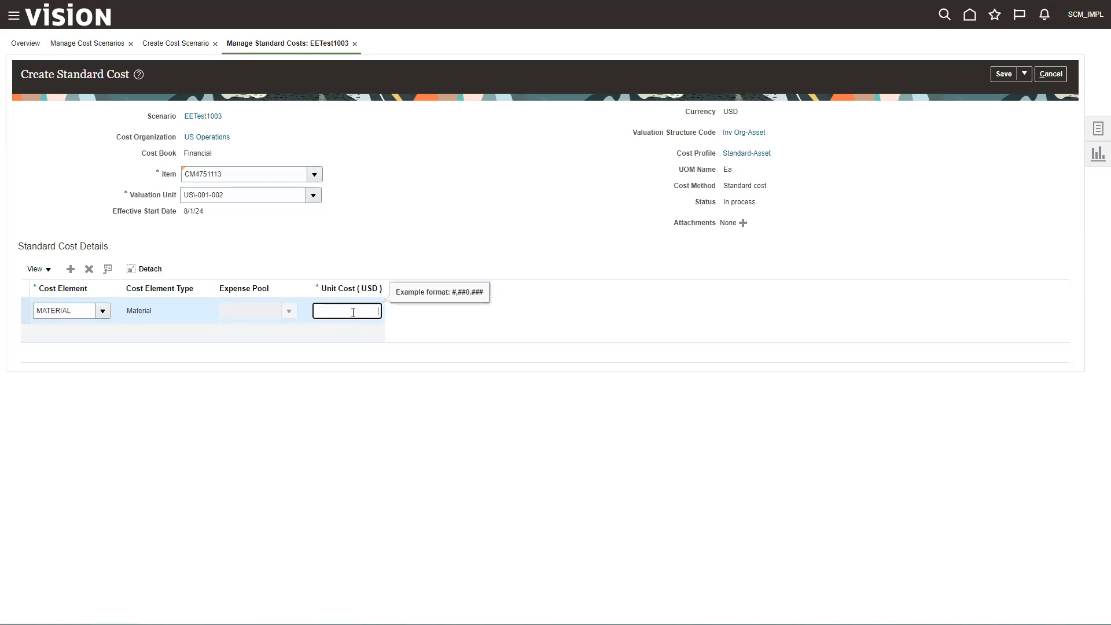
text(14.95)
key(Tab)
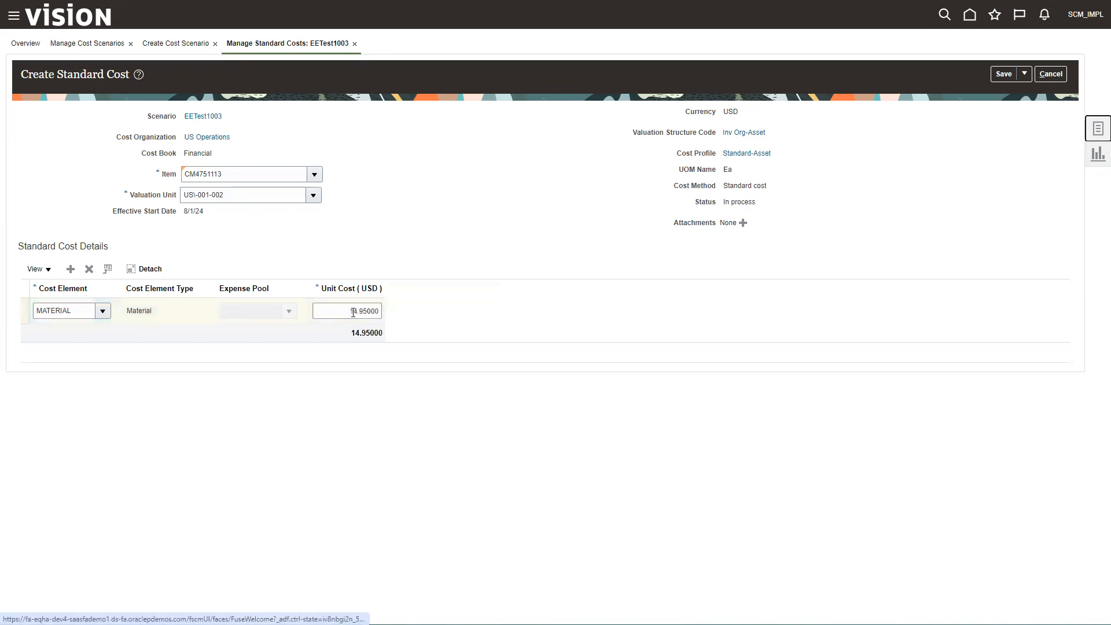
Step: Add a second cost detail line to the standard cost with the Common Set overhead cost element IFRGT
click(71, 269)
click(79, 312)
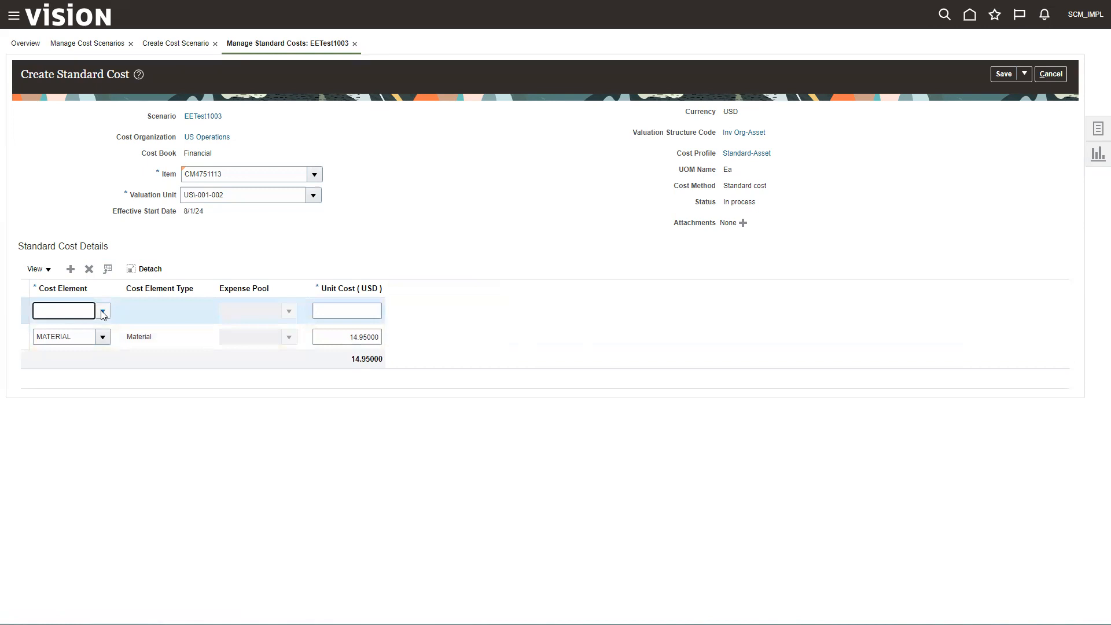
click(103, 313)
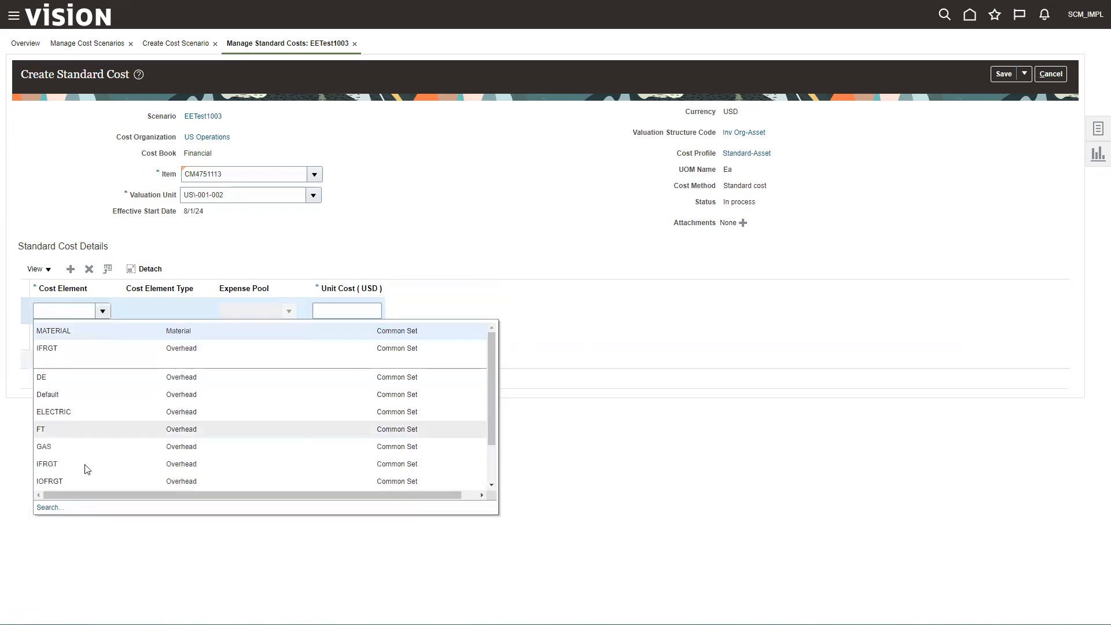
scroll(69, 463, down, 2)
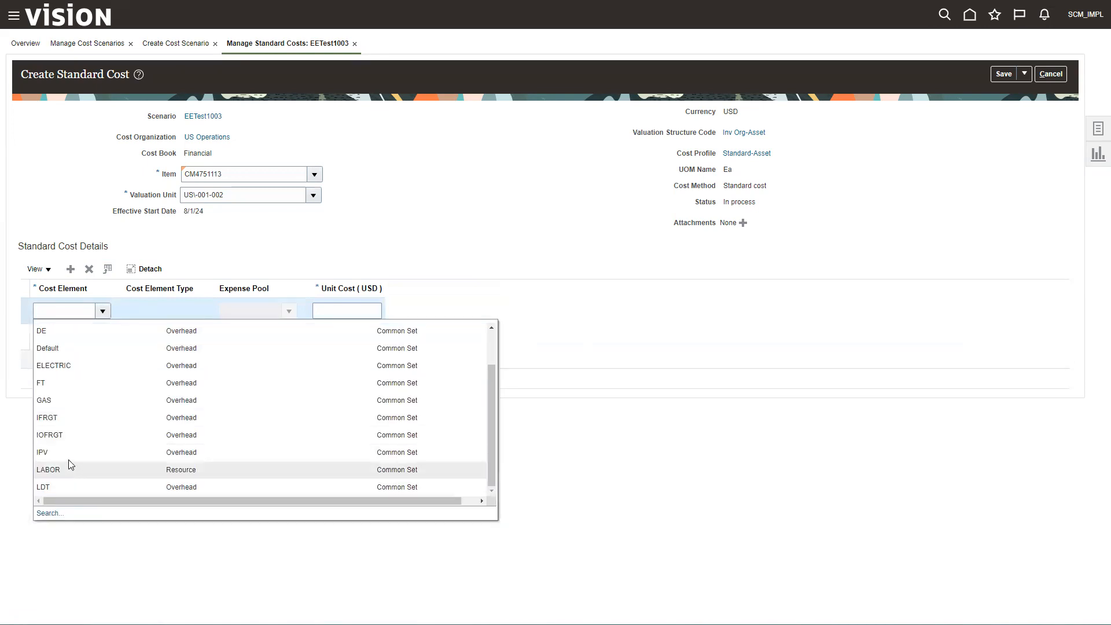
click(47, 418)
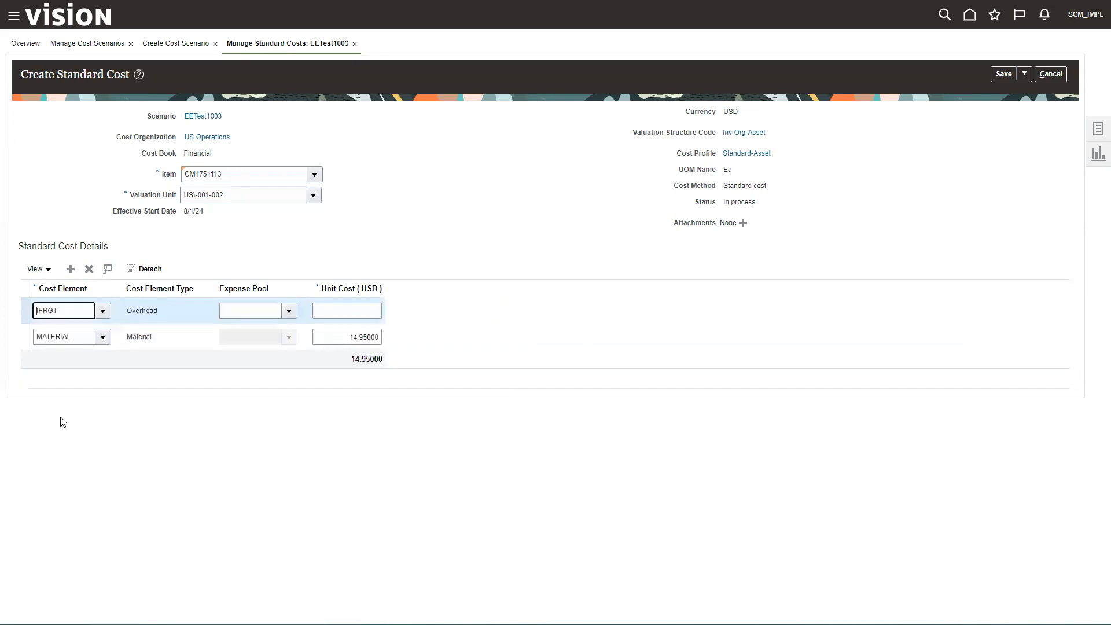
drag(135, 312, 150, 312)
Step: Search the expense pools and assign US_PROCURE to the IFRGT cost line
click(237, 307)
click(289, 312)
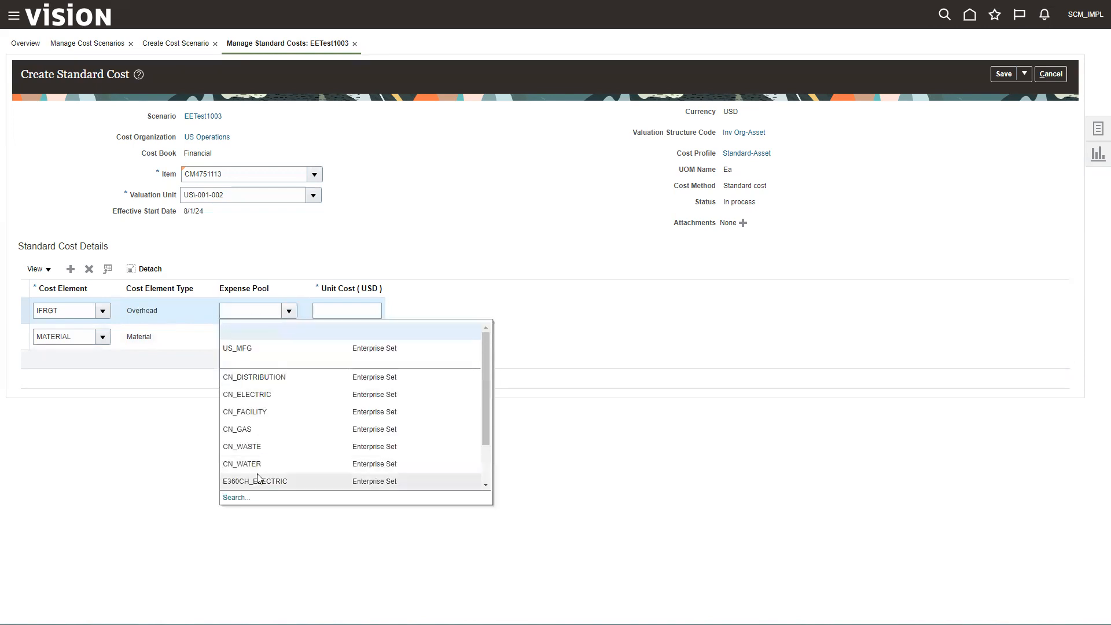
click(234, 498)
click(522, 290)
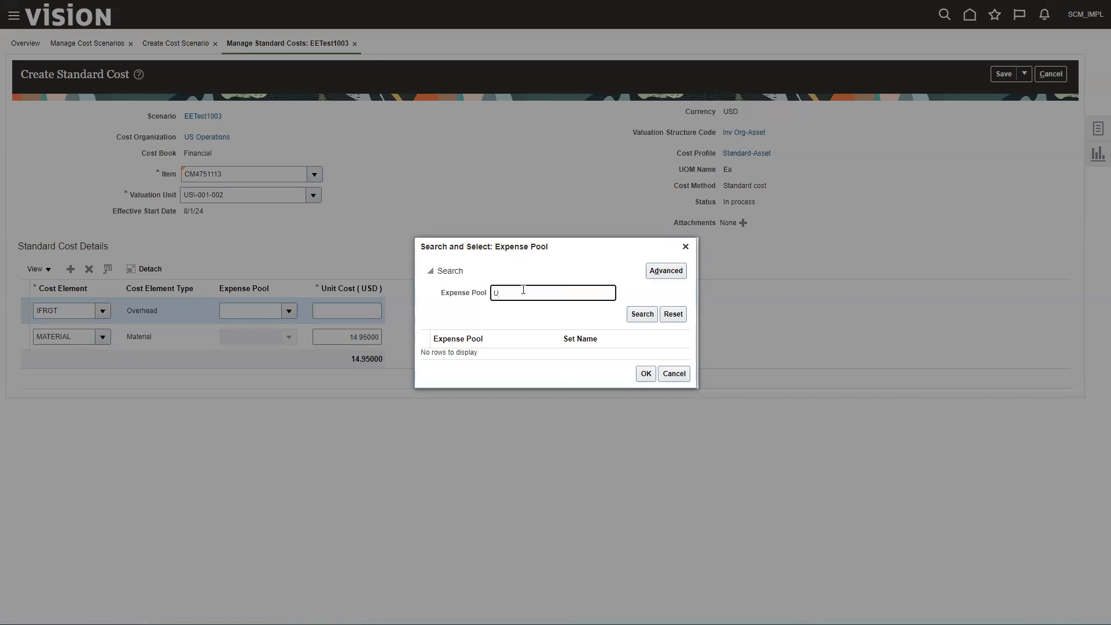
click(639, 316)
scroll(682, 304, down, 5)
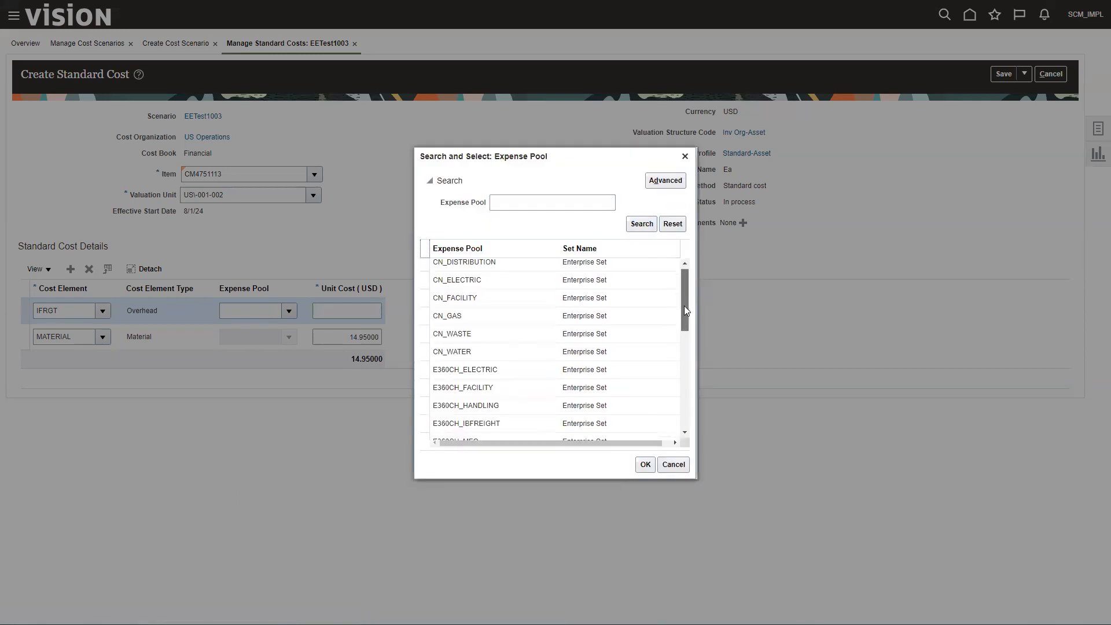
drag(686, 346, 680, 438)
click(557, 453)
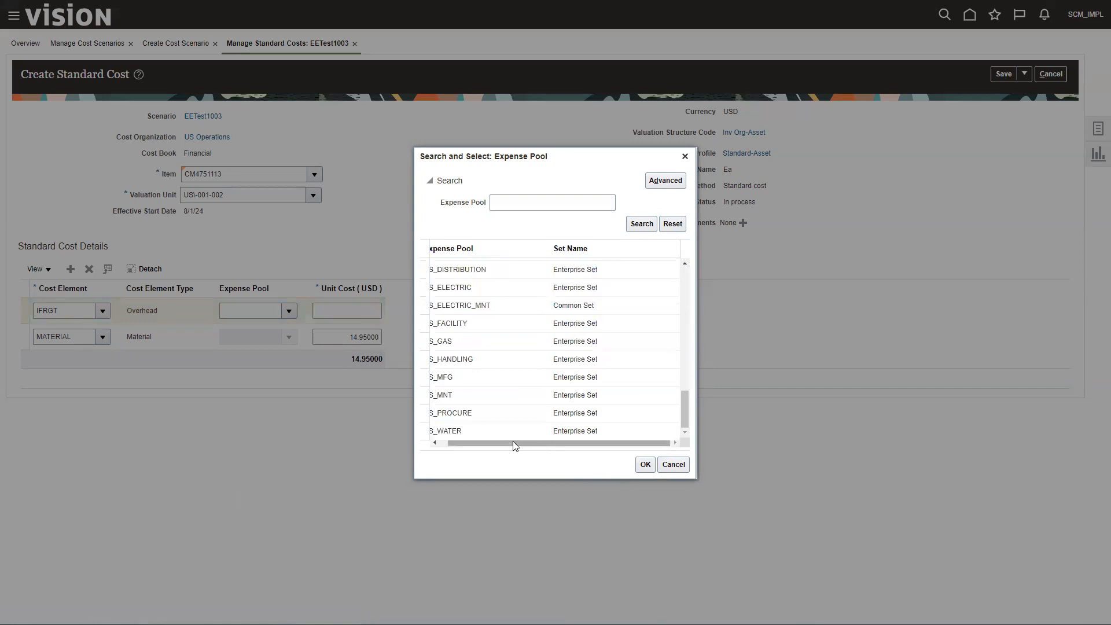
drag(513, 443, 469, 444)
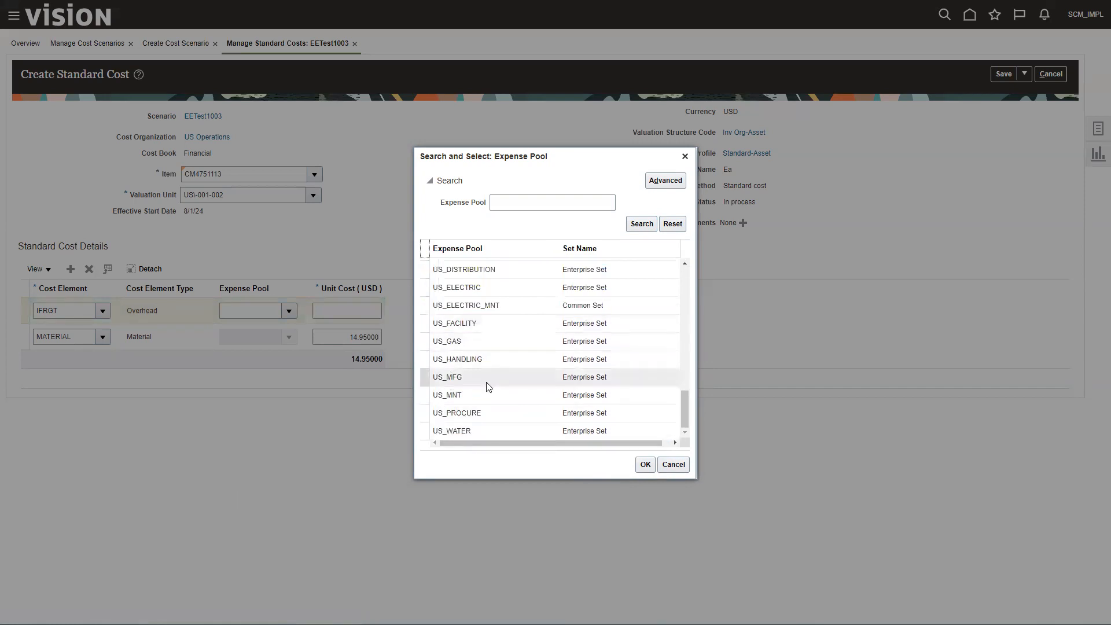
click(480, 413)
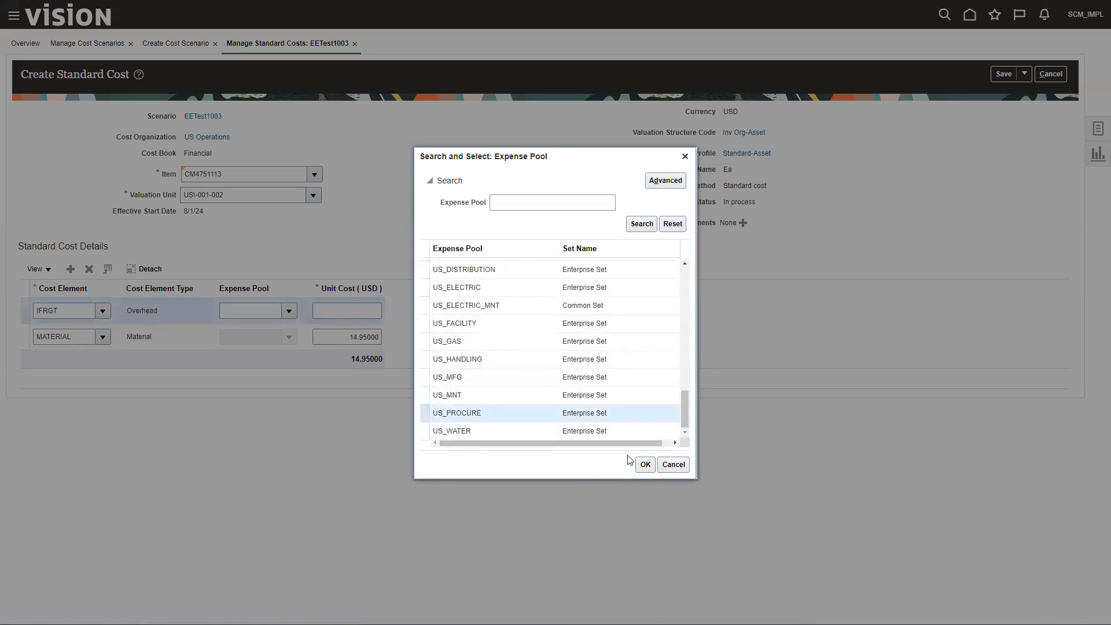
click(644, 464)
Step: Set the IFRGT line's unit cost to 1.25 USD and check the line costs against the total
click(360, 306)
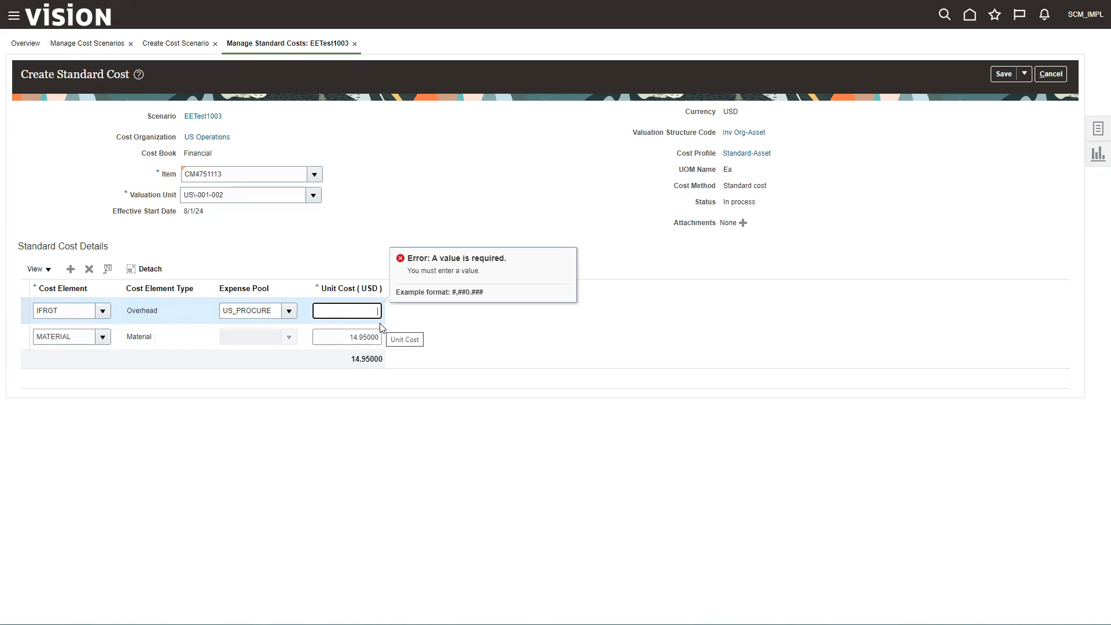
text(1.25)
key(Tab)
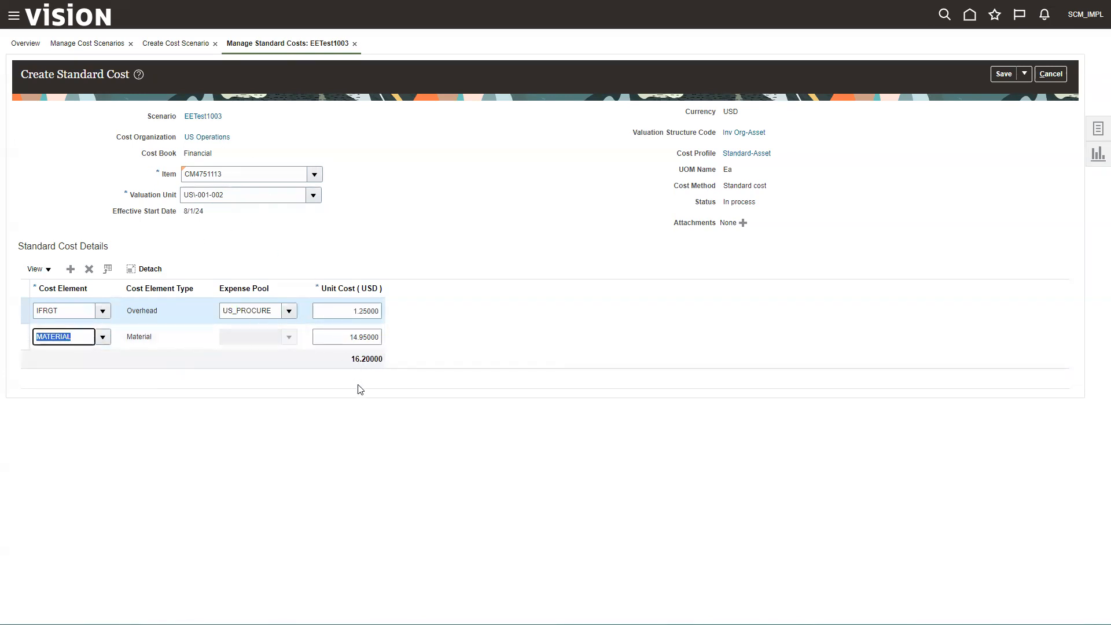
drag(349, 359, 396, 369)
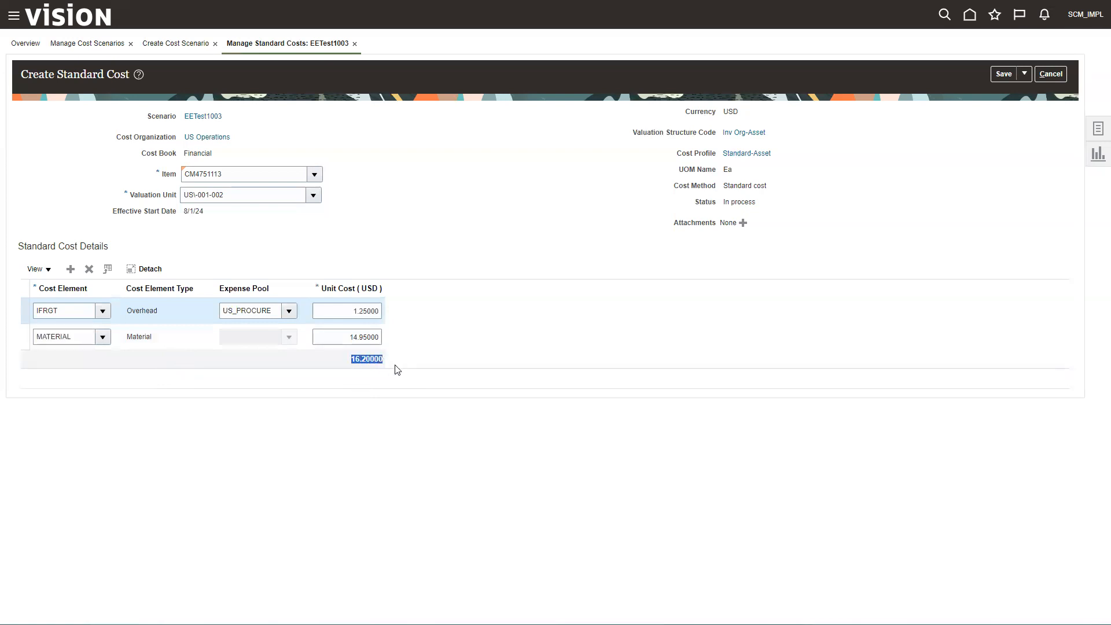
drag(350, 336, 373, 336)
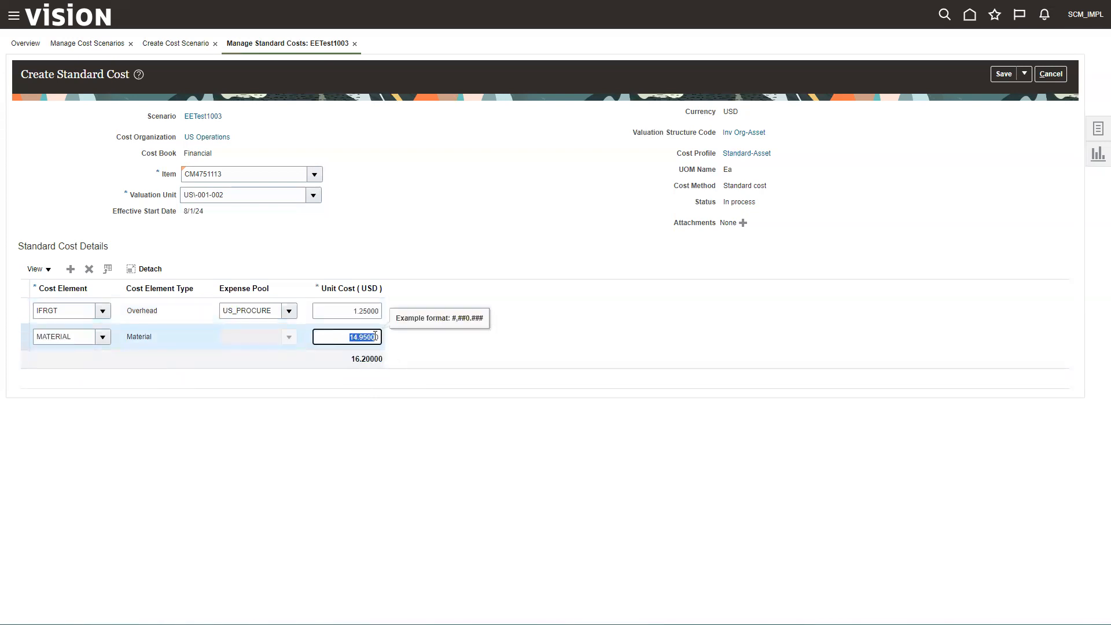
click(354, 312)
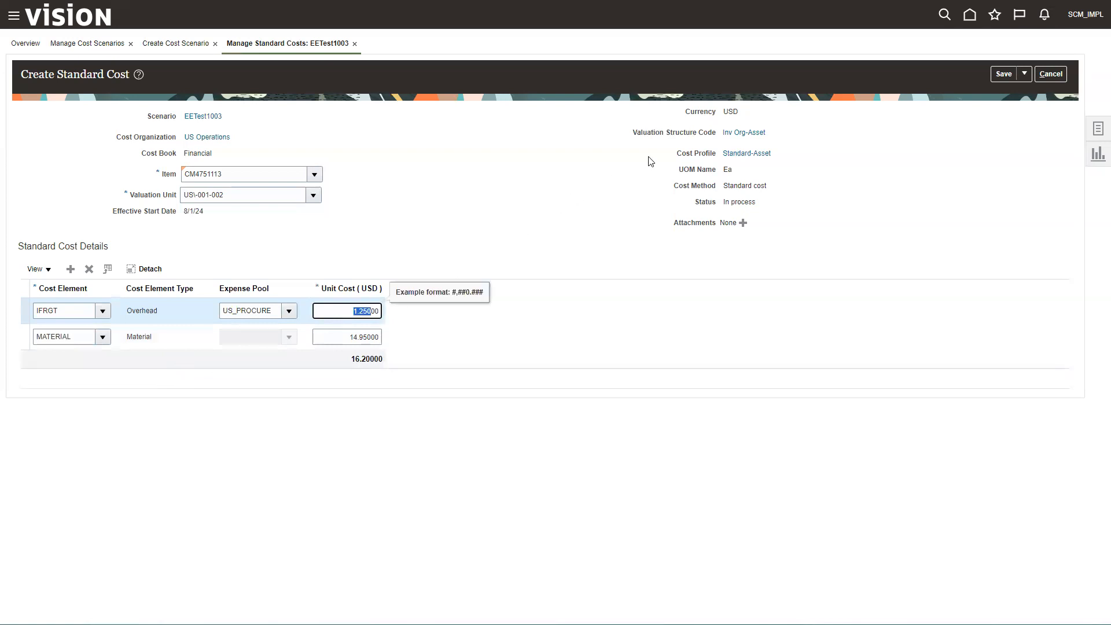
Step: Save and close the standard cost of item CM4751113 and return to the cost scenario
click(1025, 73)
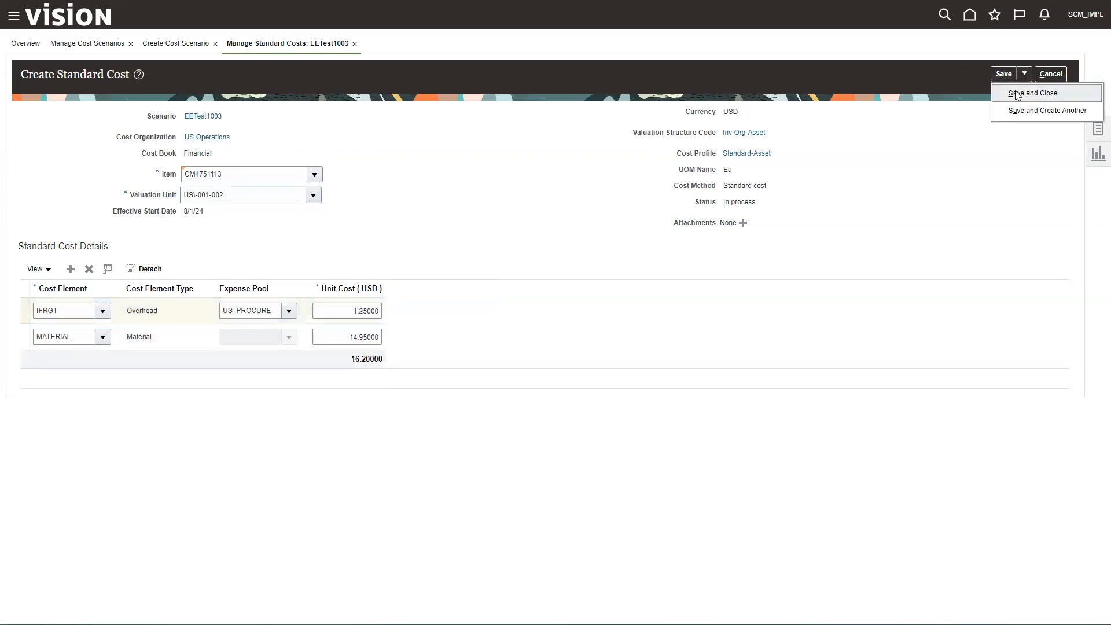
click(1016, 94)
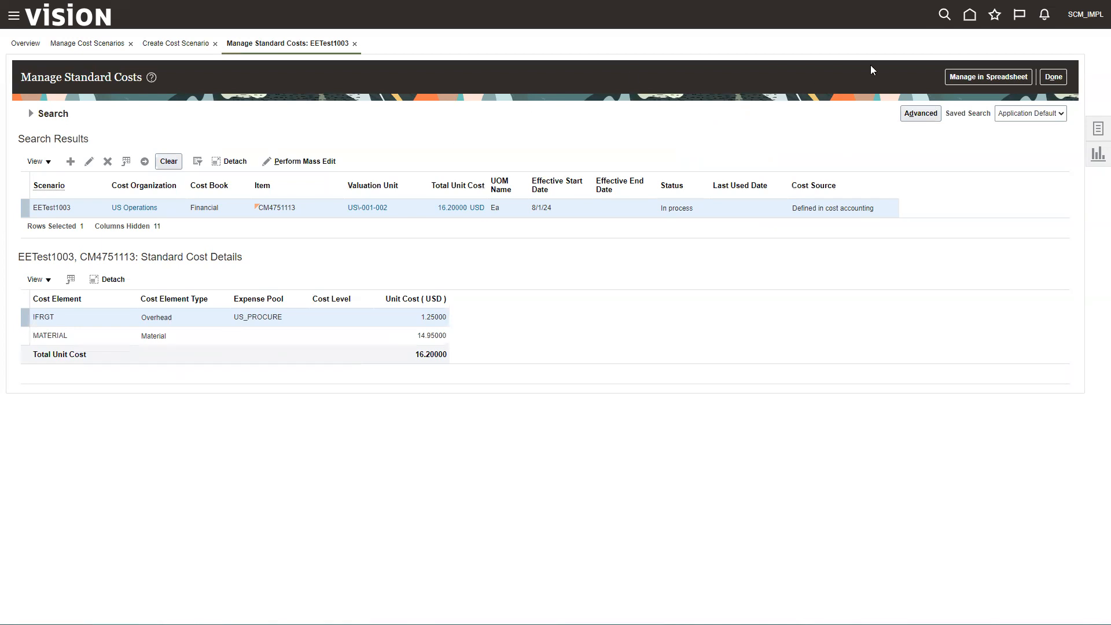
click(1052, 77)
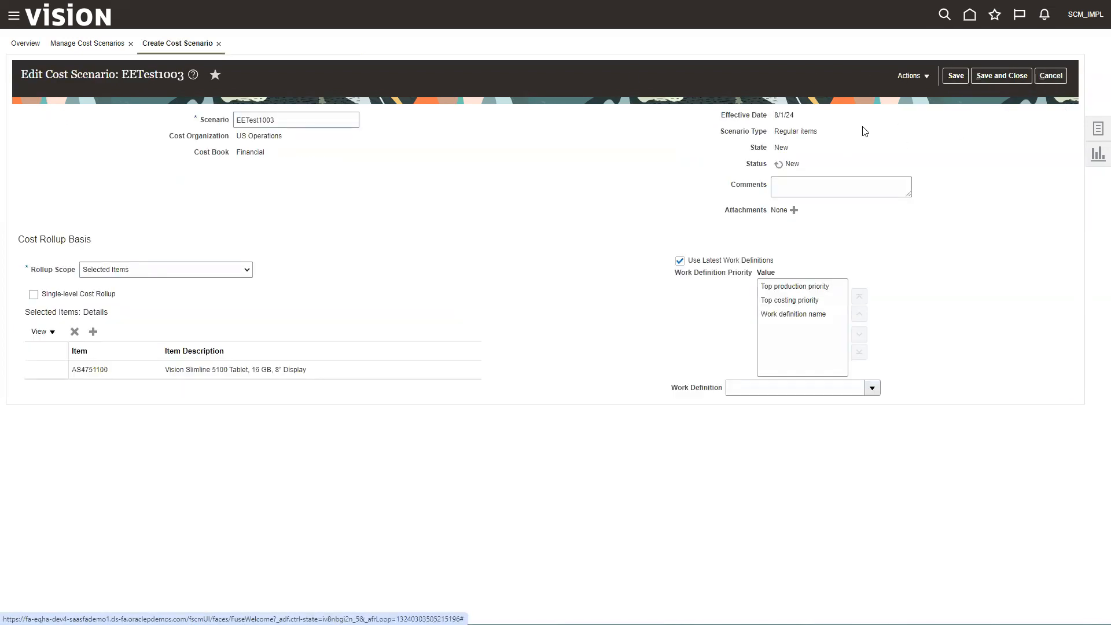
Step: Create a resource rate in scenario EETest1003 for plant Atlanta and resource Technician Level 1
click(914, 76)
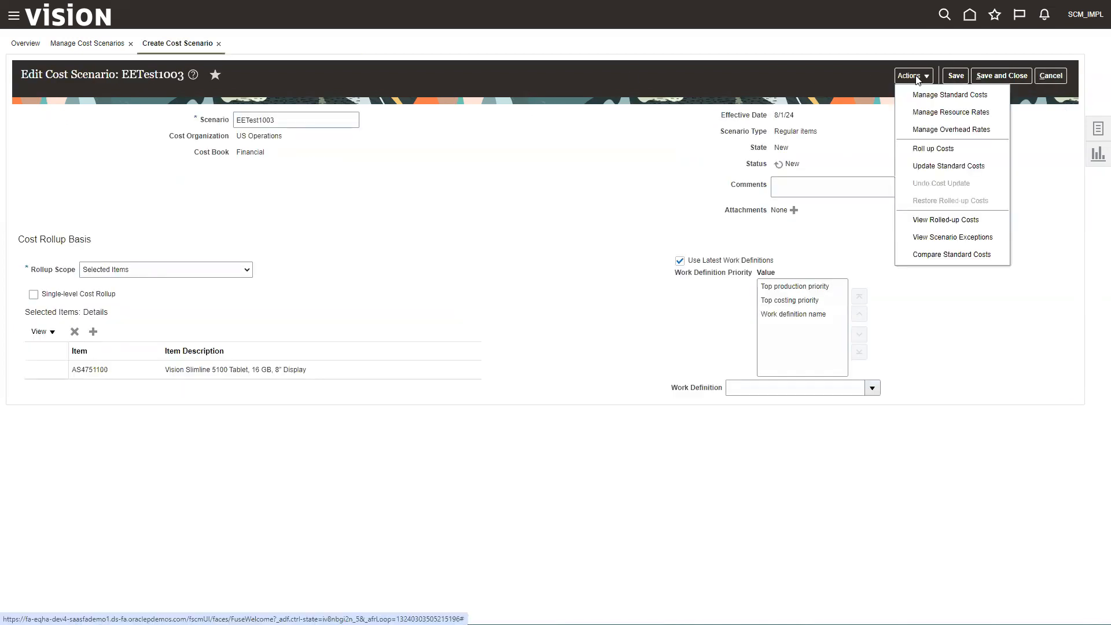
click(936, 114)
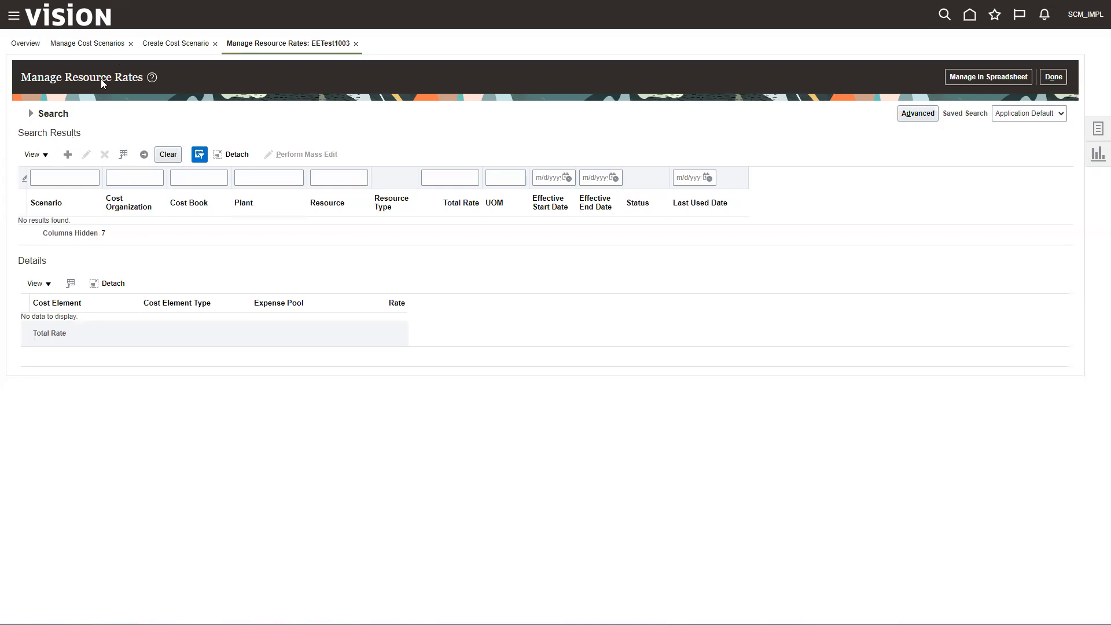
click(68, 154)
click(266, 173)
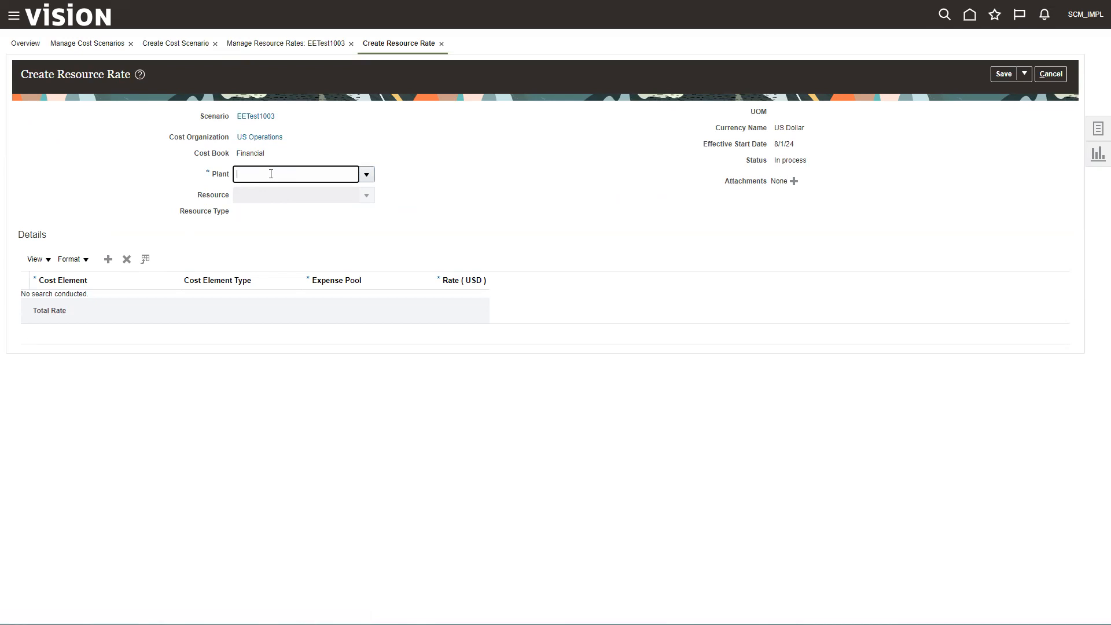
click(366, 175)
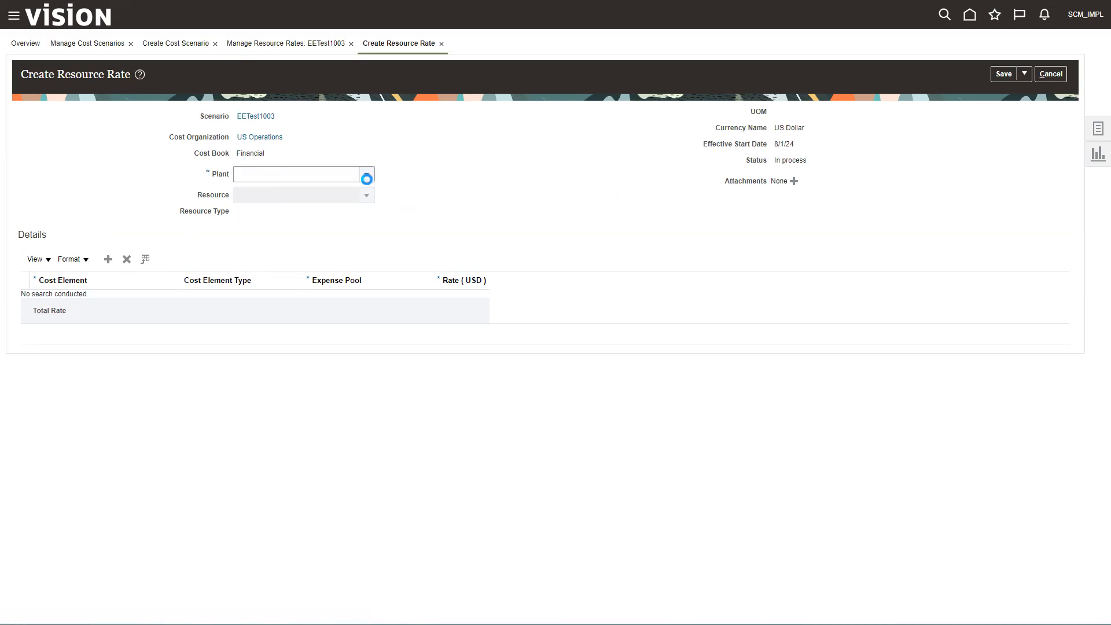
click(258, 192)
click(258, 193)
click(365, 194)
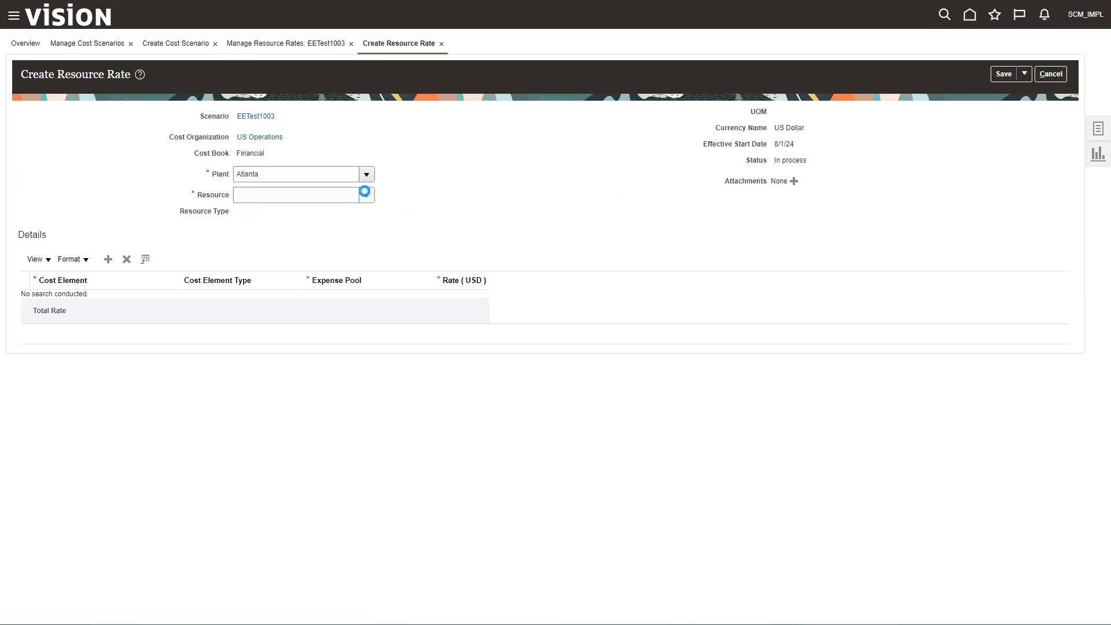
drag(367, 307, 361, 346)
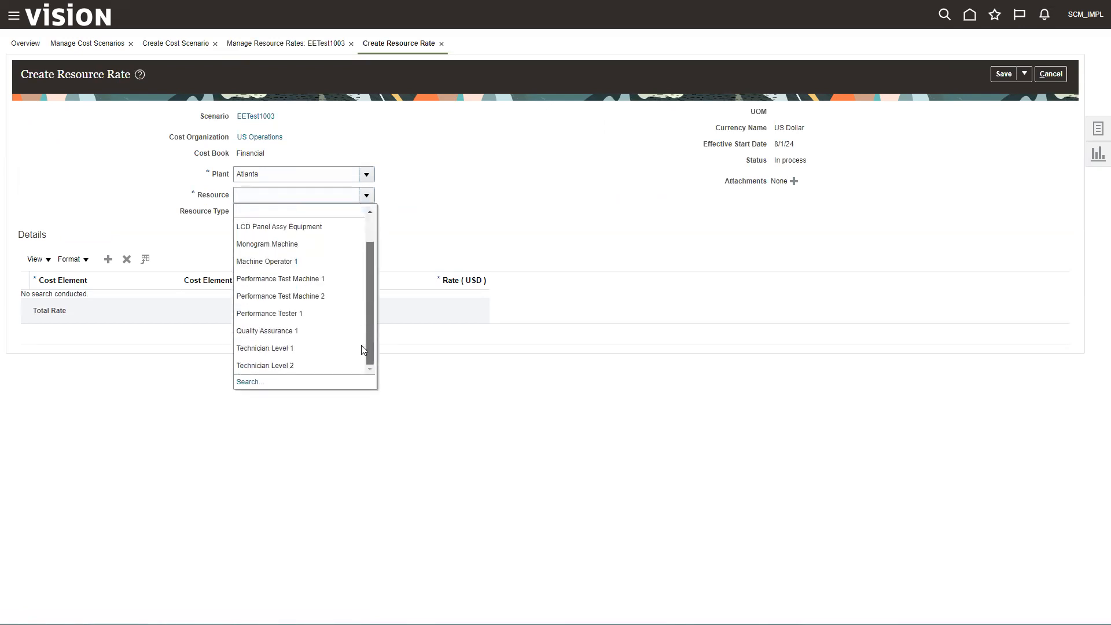
click(249, 347)
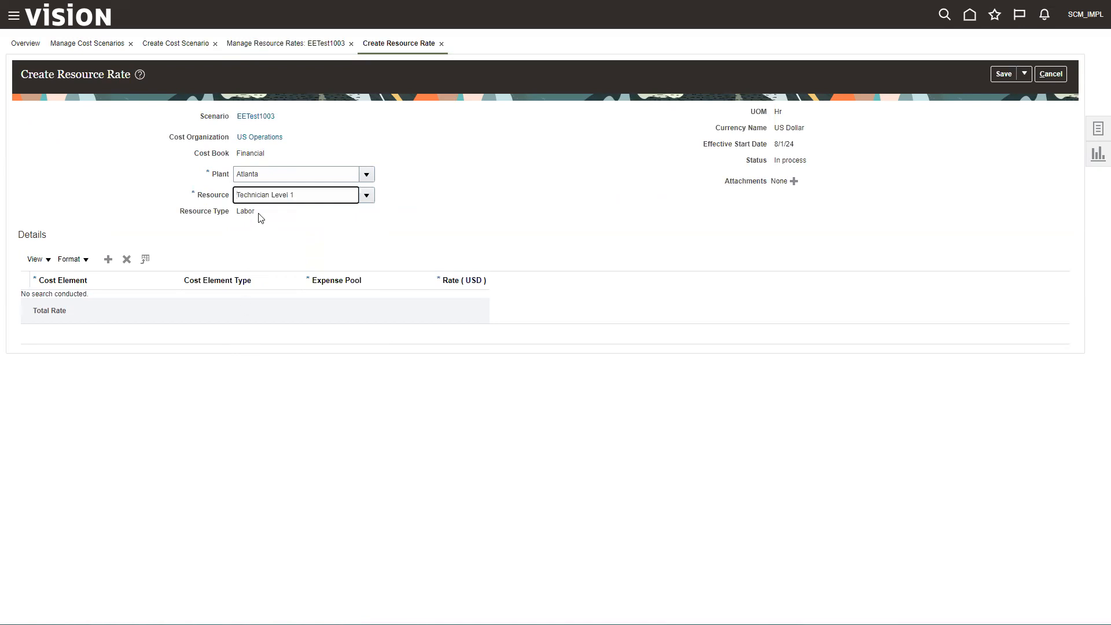
drag(258, 217, 180, 213)
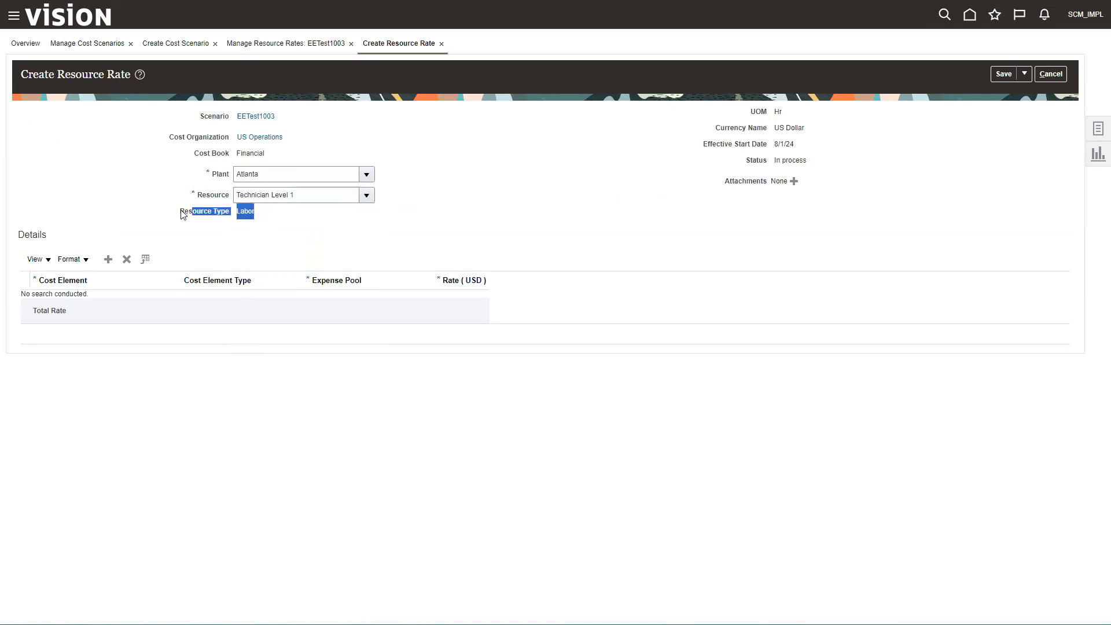
Step: Add a rate detail line with the Common Set cost element RESOURCE OVERHEAD
click(108, 259)
click(88, 302)
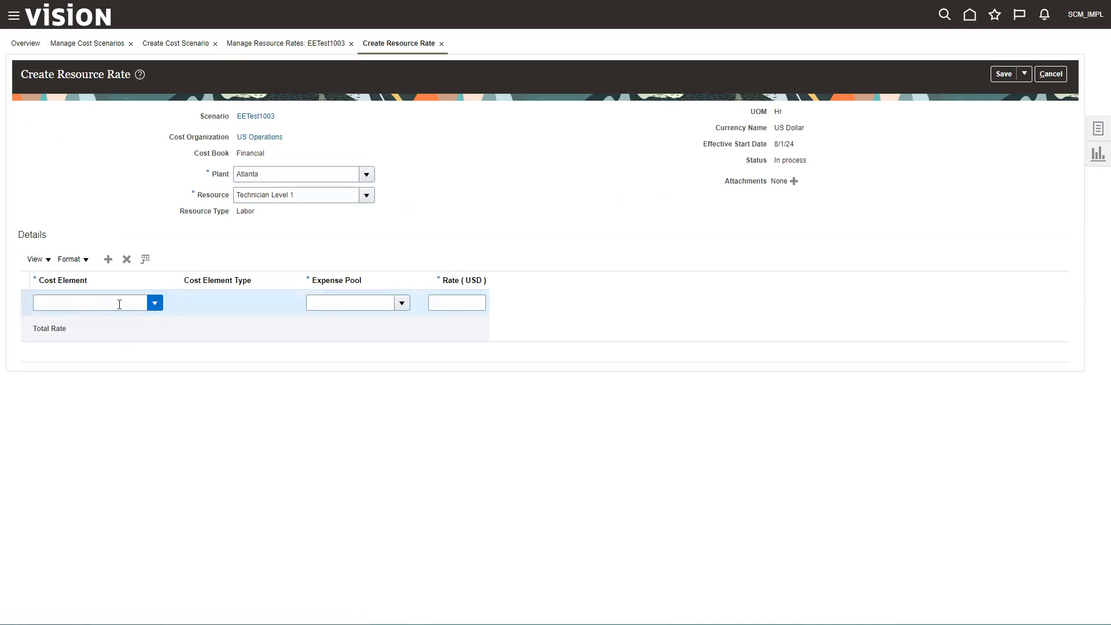
text(Resource)
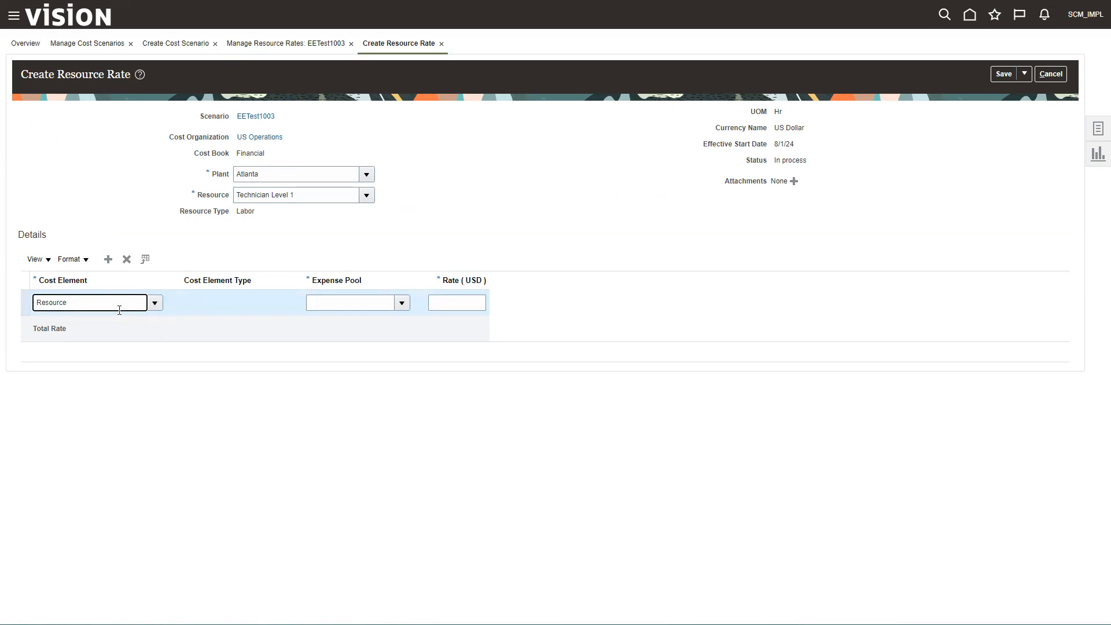
key(Tab)
click(417, 341)
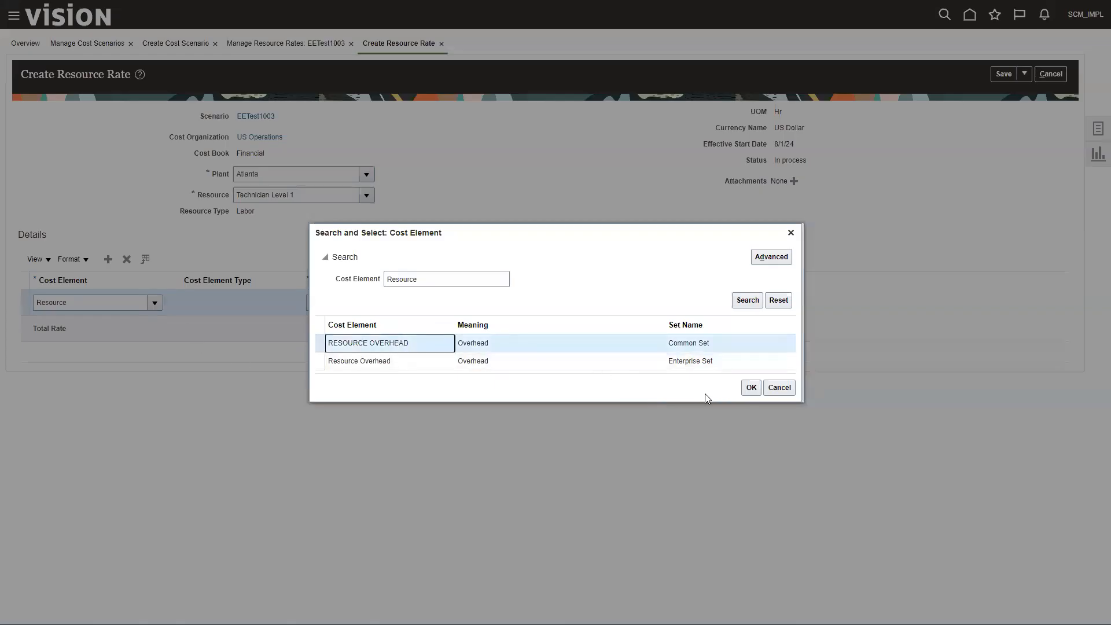
click(749, 392)
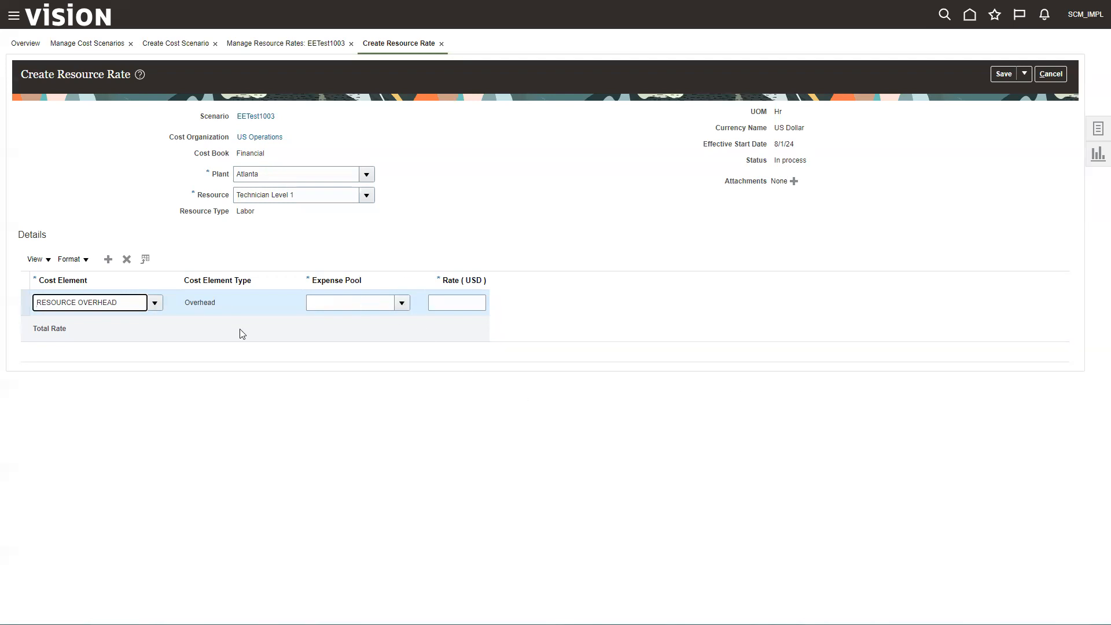
drag(212, 301, 178, 300)
Step: Set the RESOURCE OVERHEAD line's expense pool to US_MFG and its rate to 17.50 USD
click(363, 292)
click(357, 300)
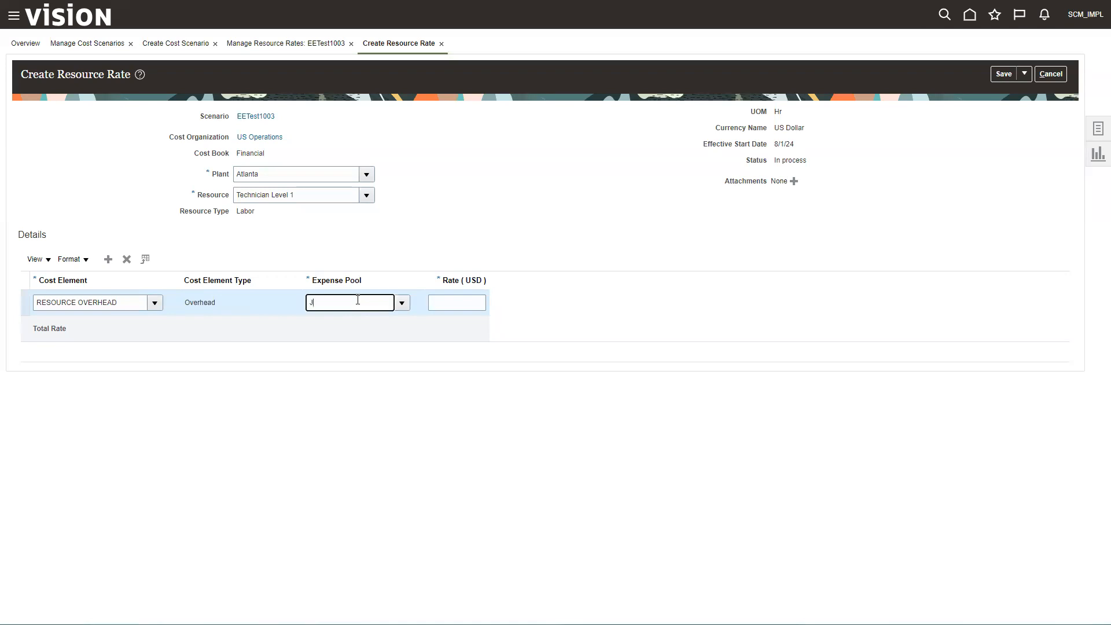
text(US_MFG)
key(Tab)
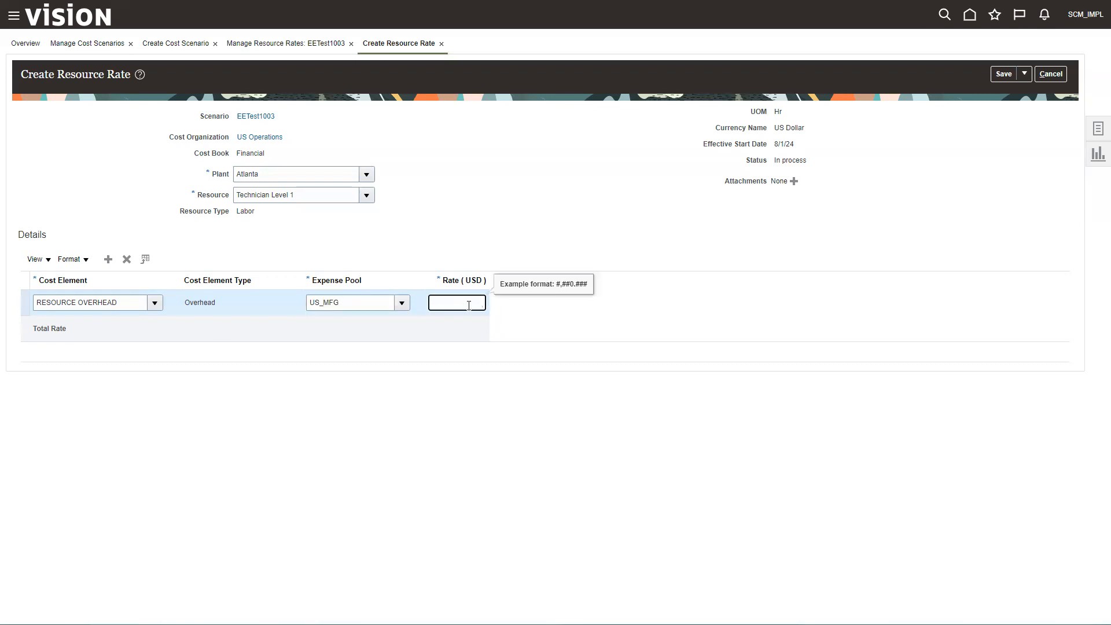
text(17.50)
click(420, 330)
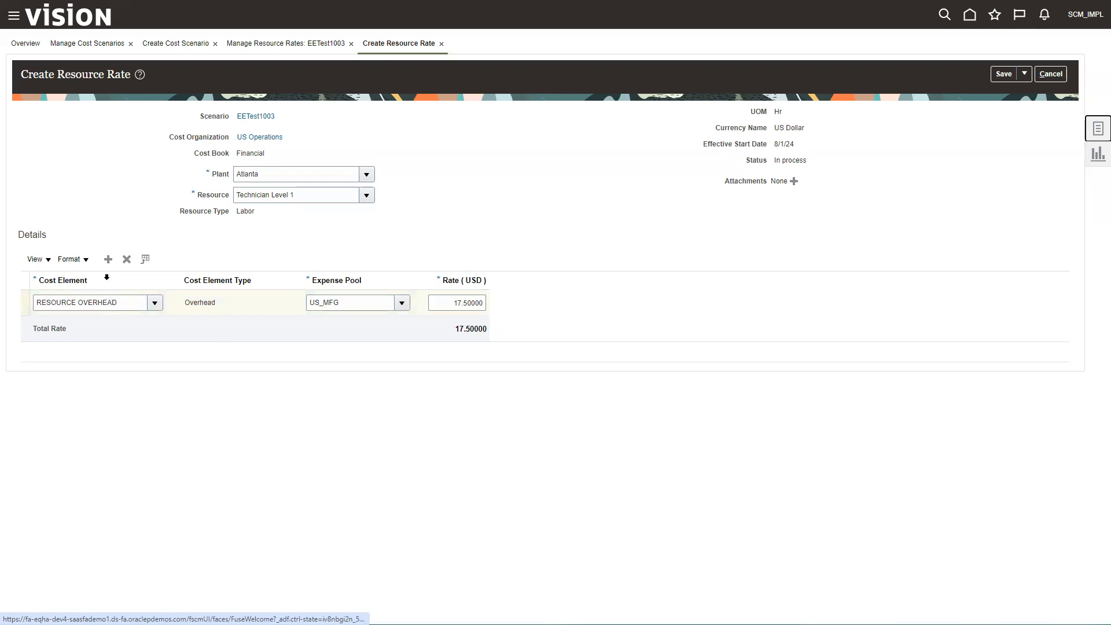
Step: Add a second rate detail line with the Common Set cost element LABOR
click(108, 259)
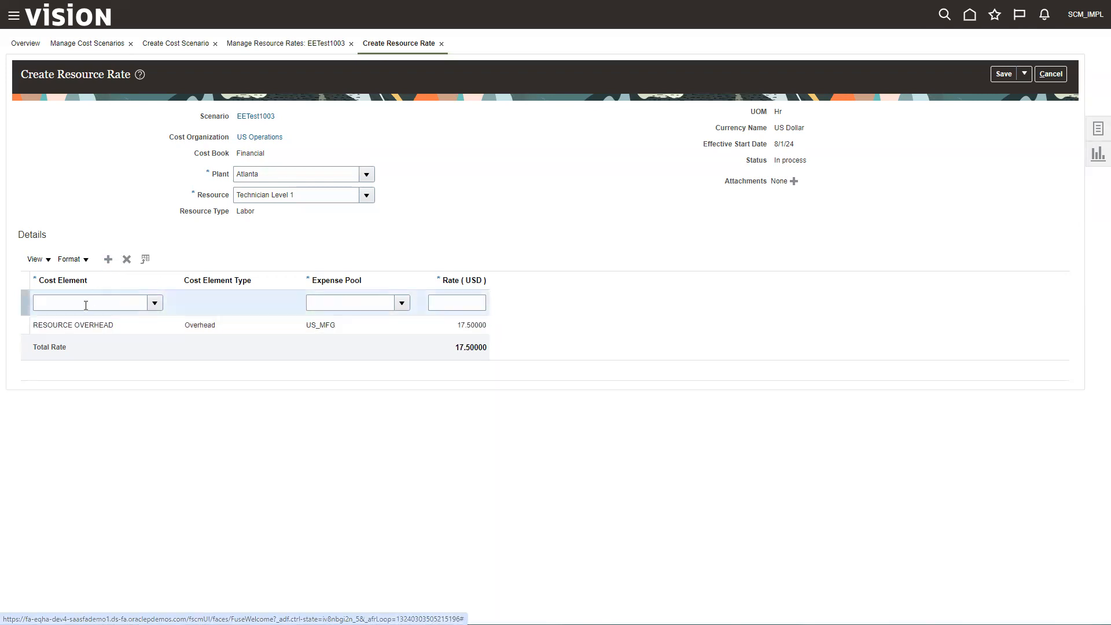
click(86, 303)
text(Labor)
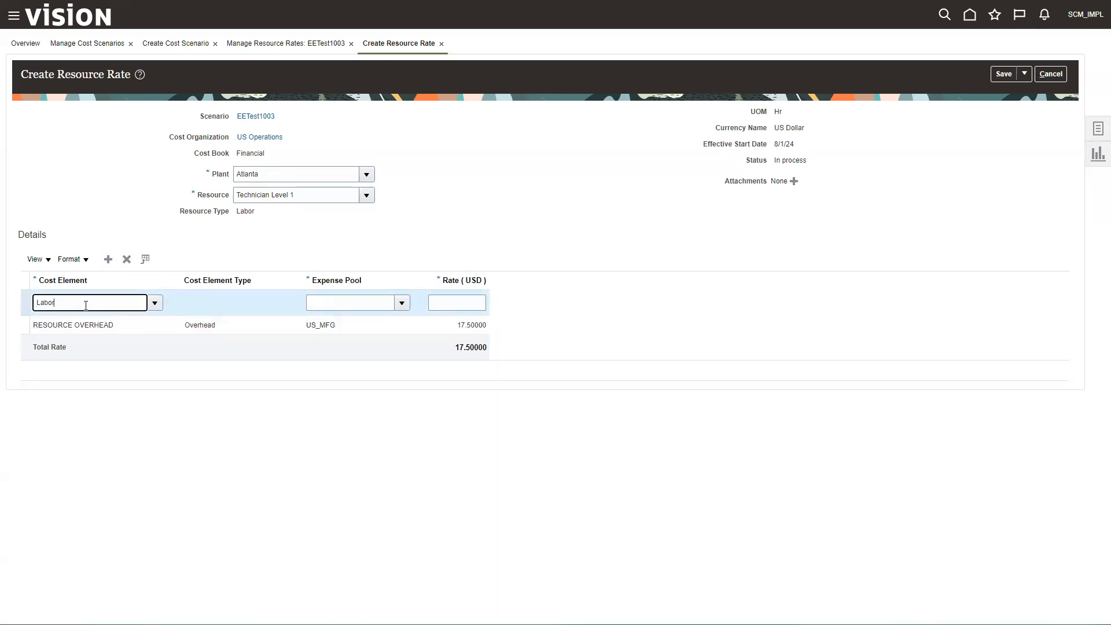
key(Tab)
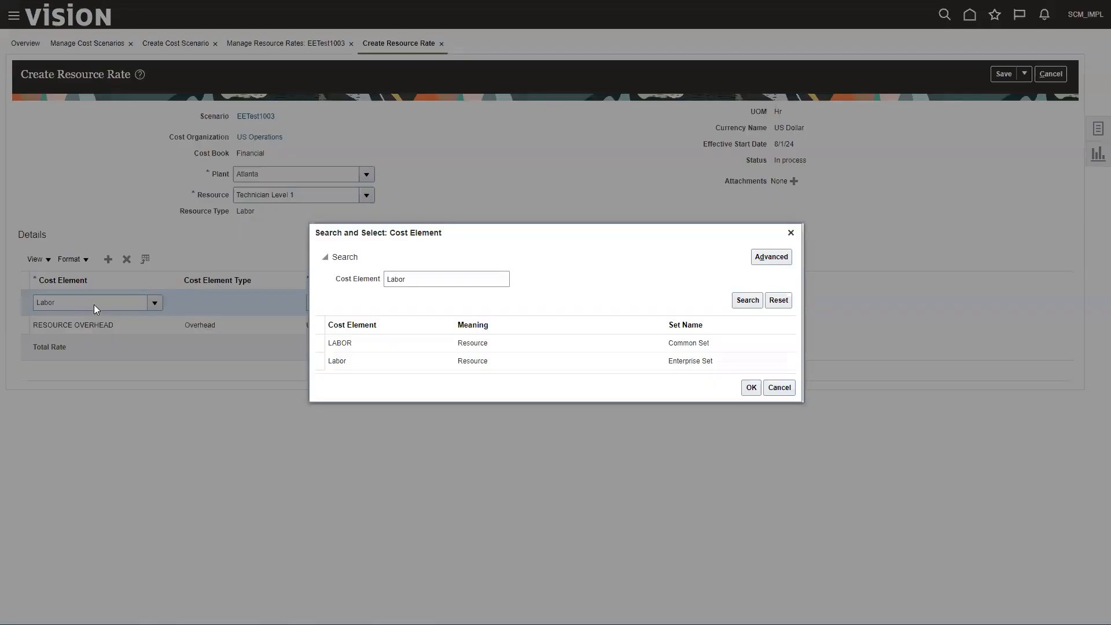
click(403, 344)
click(750, 387)
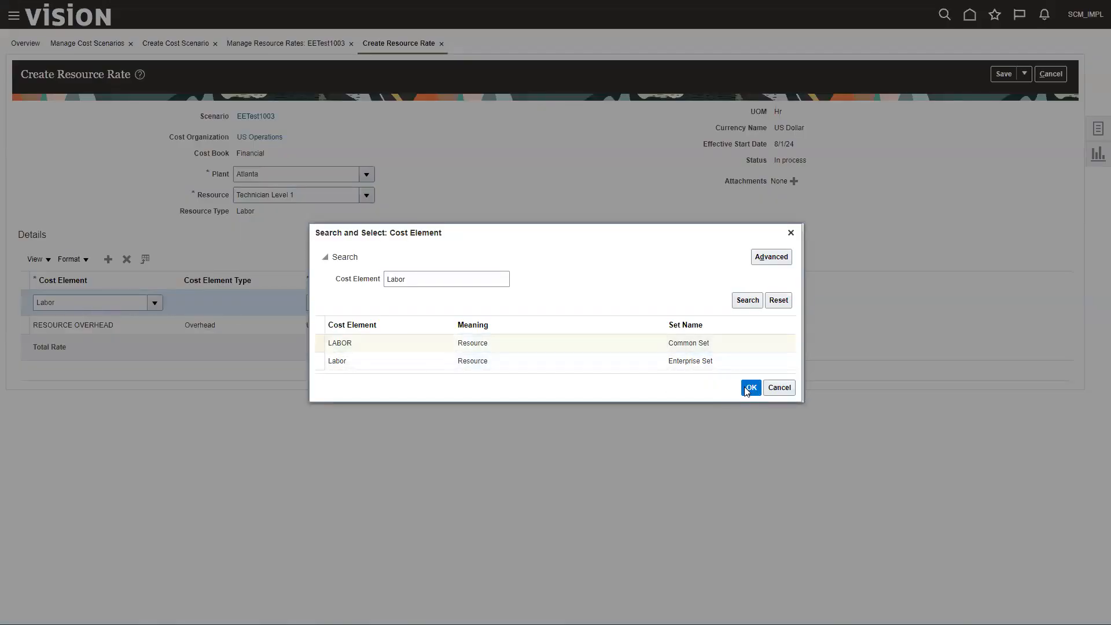
Step: Set the LABOR line's expense pool to US_MFG and its rate to 35 USD
click(343, 303)
text(US)
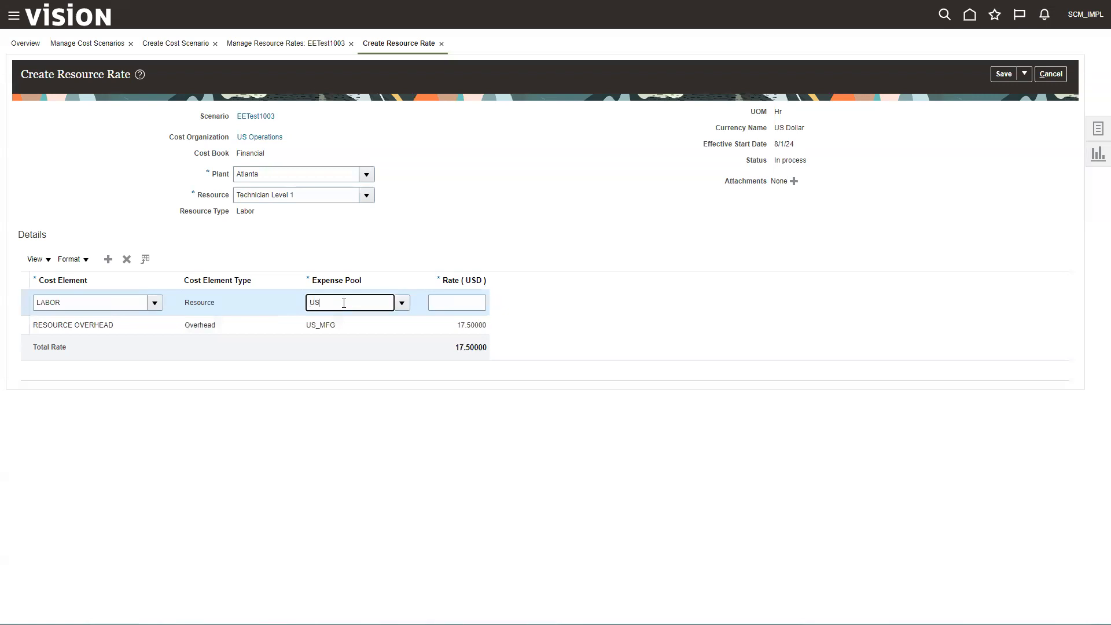
text(_MFG)
key(Tab)
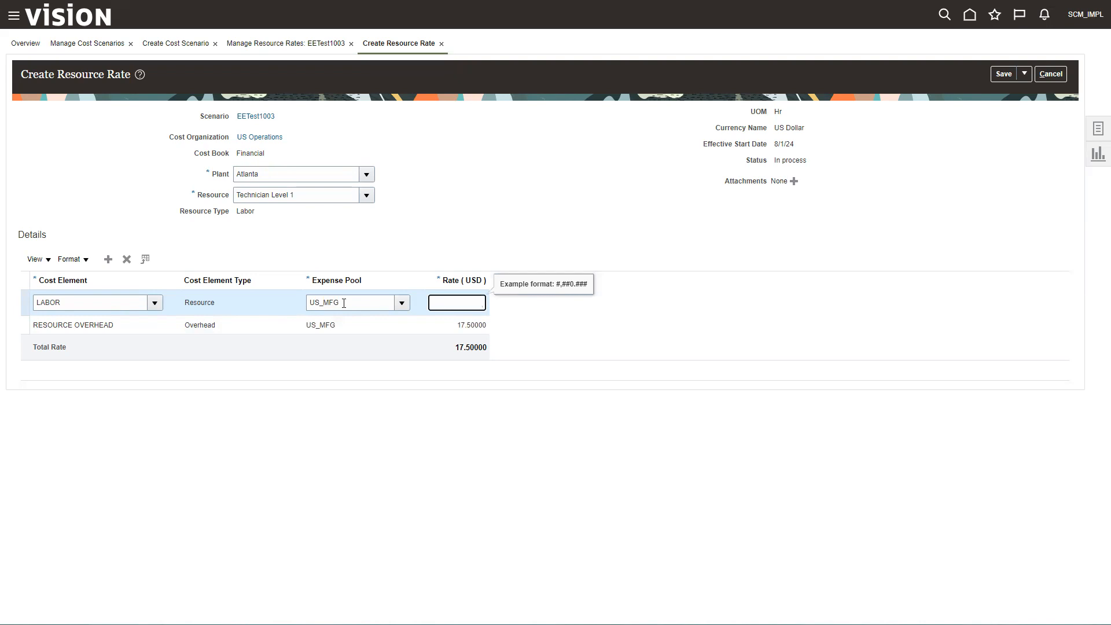
key(Tab)
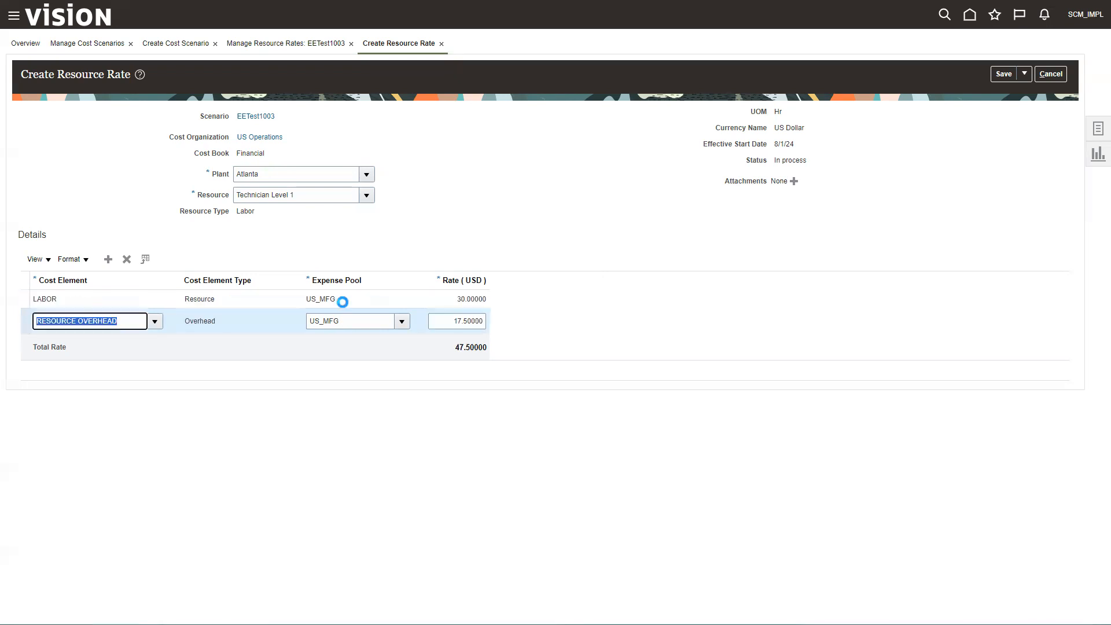
click(459, 299)
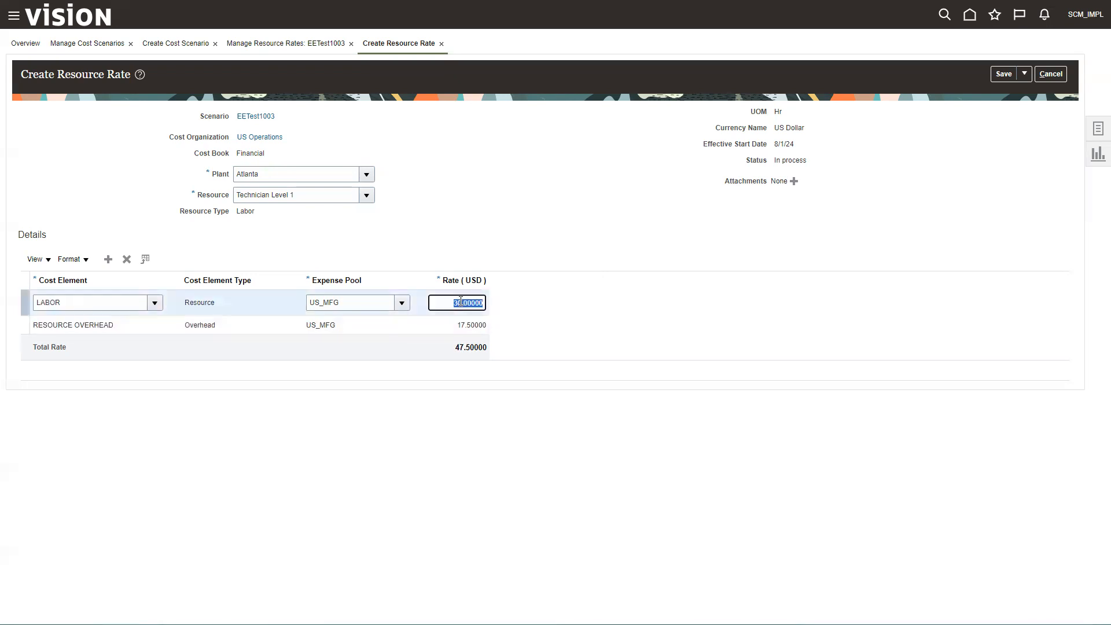
text(35)
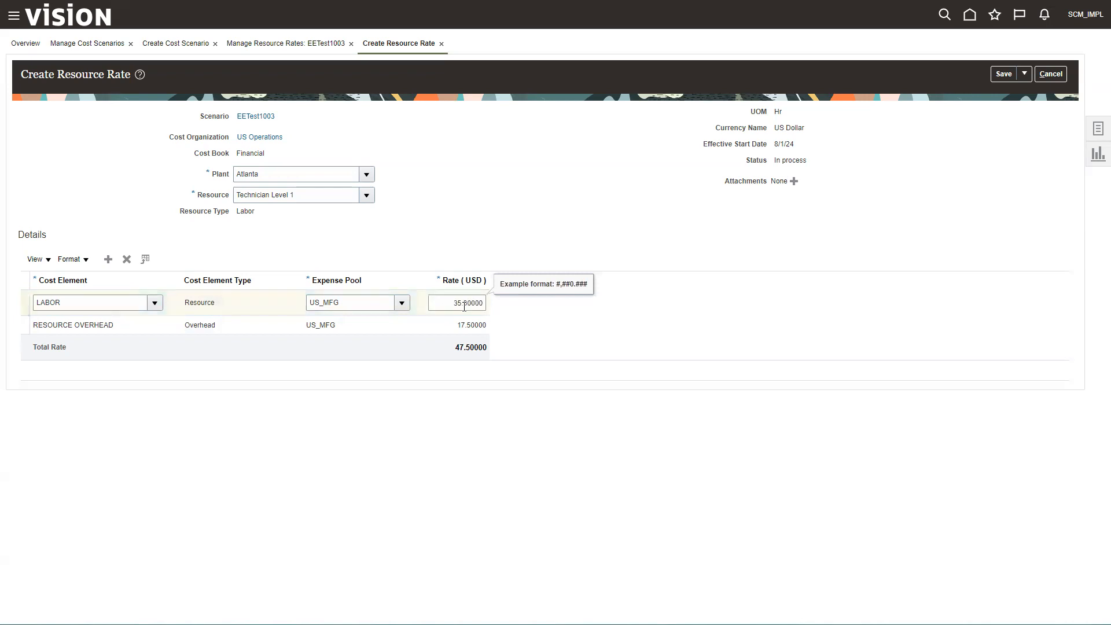
key(Tab)
click(316, 350)
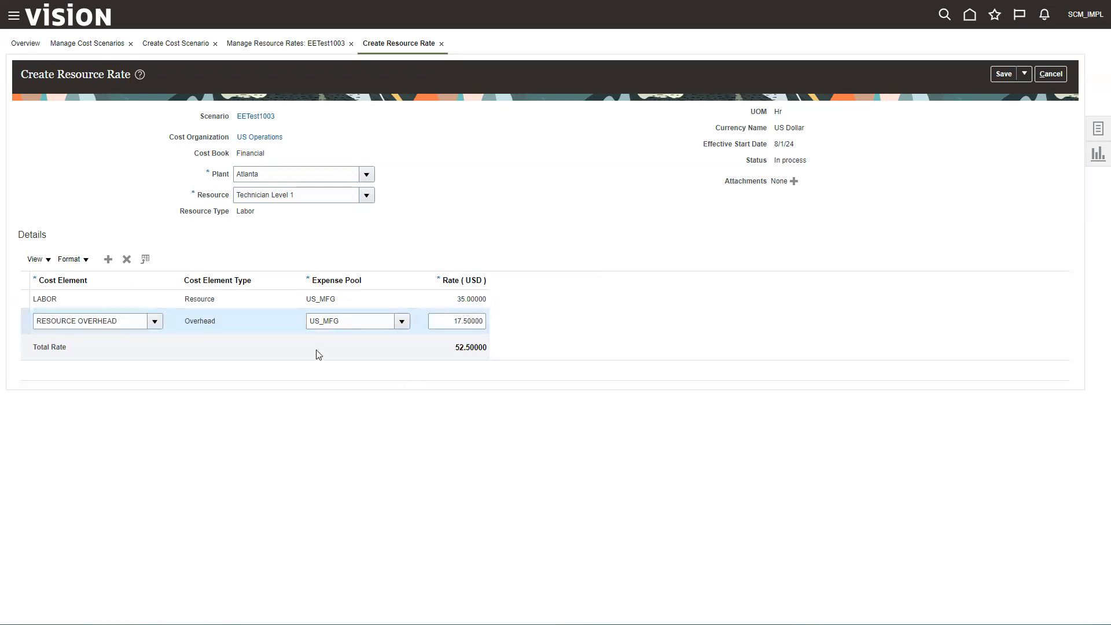
Step: Save the Technician Level 1 rate and start another for plant Atlanta and resource Monogram Machine
click(1023, 74)
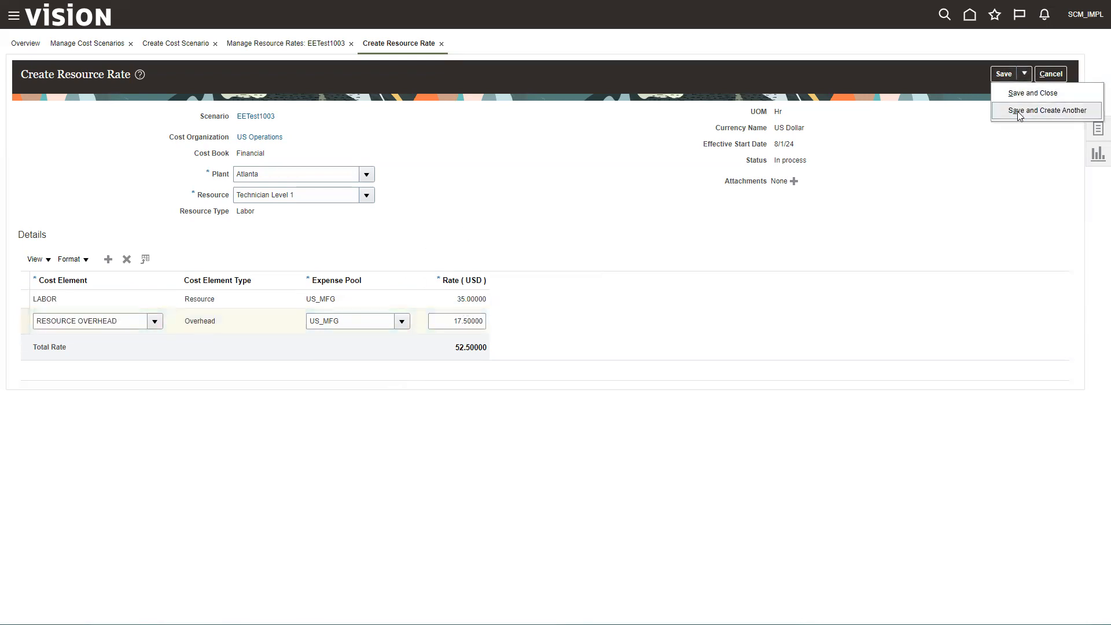
click(1017, 111)
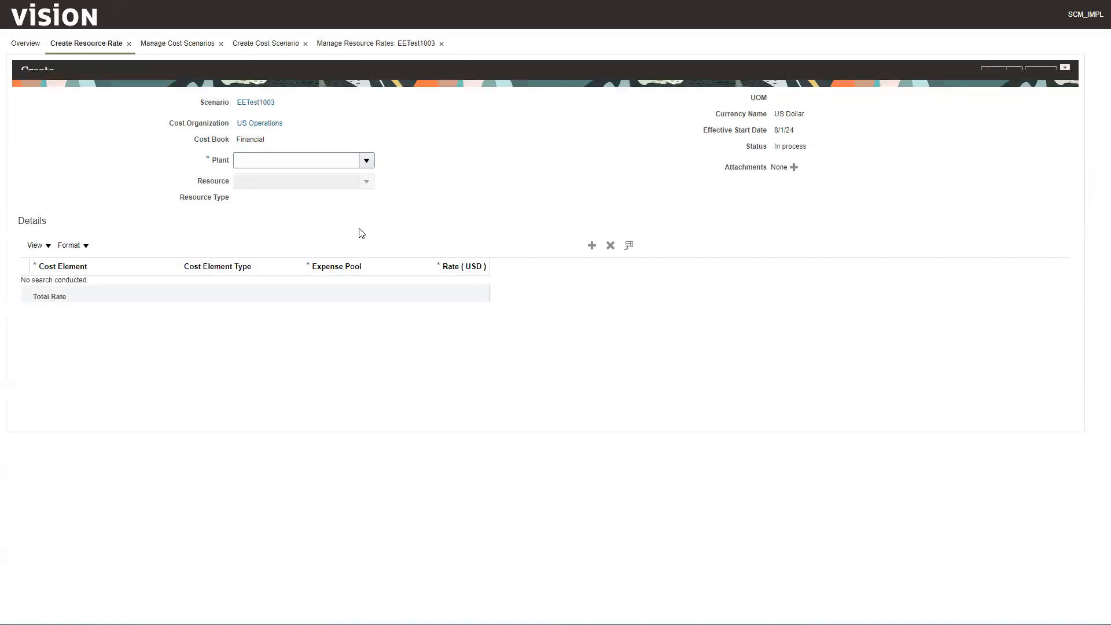
click(366, 174)
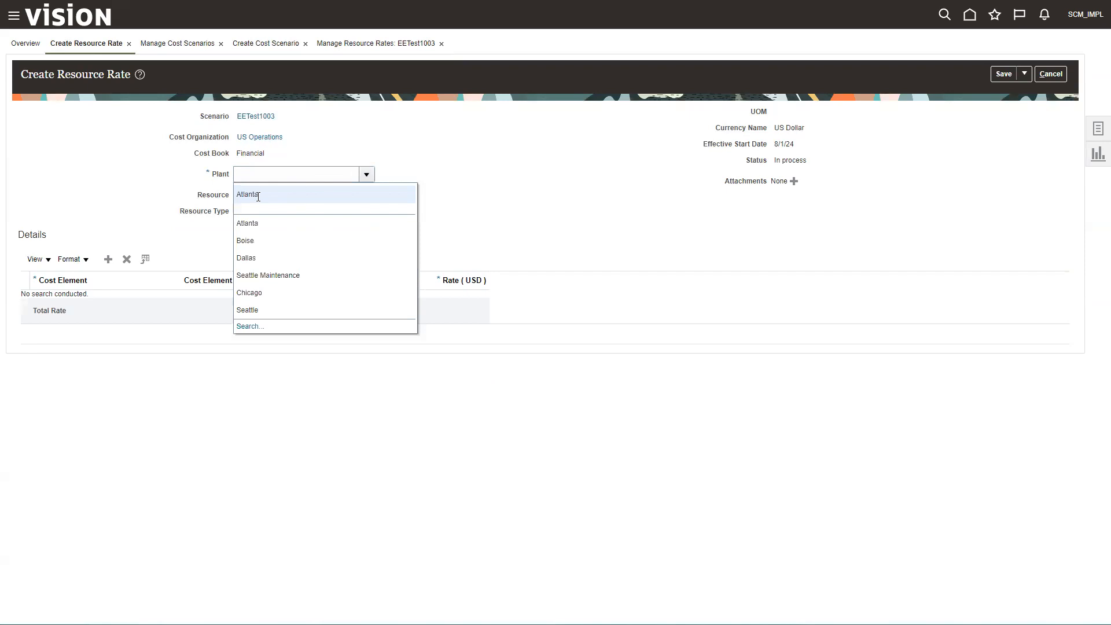
click(250, 224)
click(252, 194)
click(366, 196)
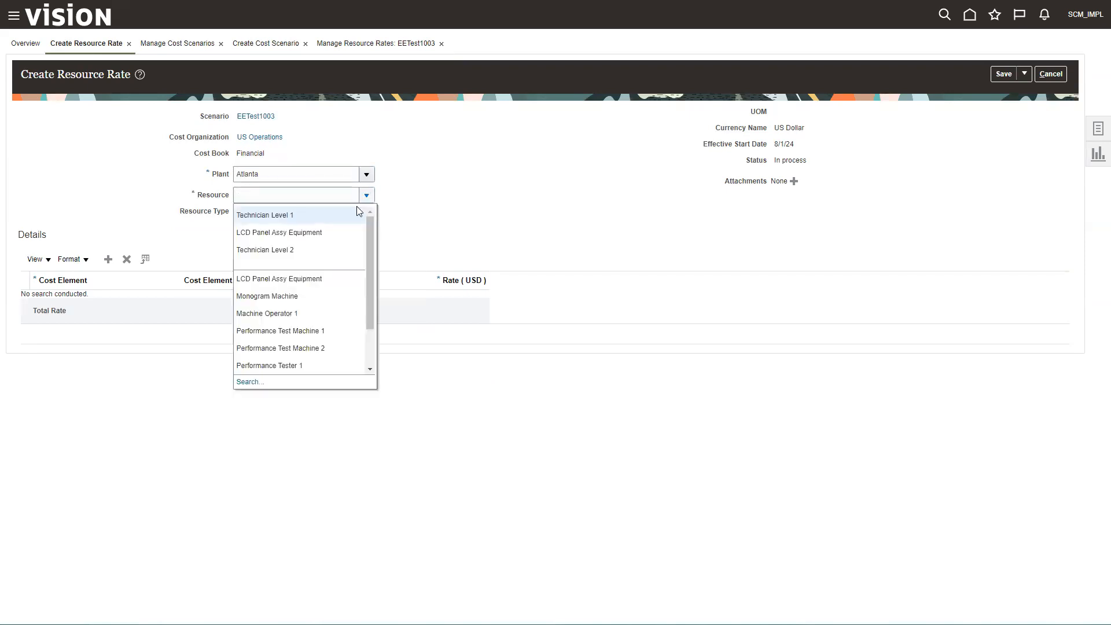
drag(372, 252, 369, 276)
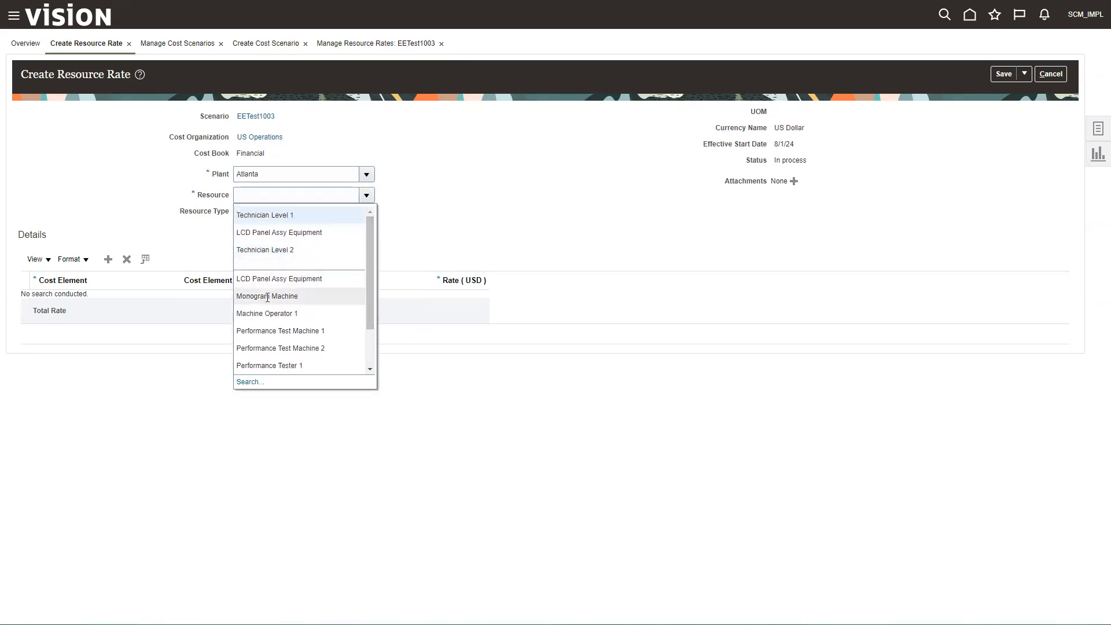
click(268, 297)
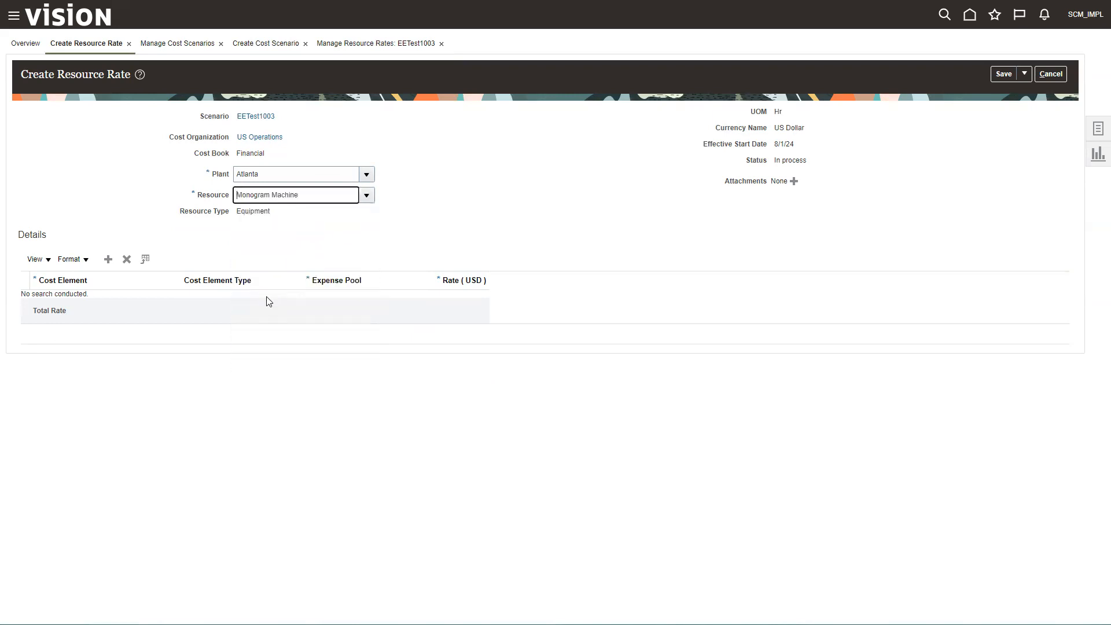
Step: Add a RESOURCE OVERHEAD detail line to the Monogram Machine rate with expense pool US_ELECTRIC and rate 2.50 USD
click(108, 259)
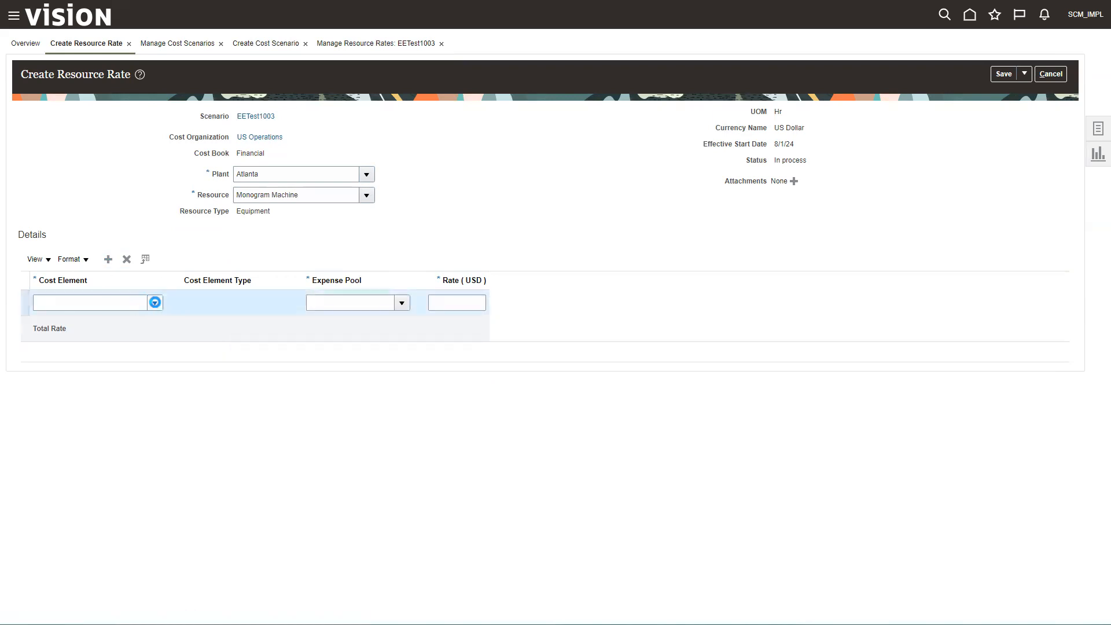
click(154, 302)
click(89, 340)
click(357, 301)
text(US_MFG)
key(Tab)
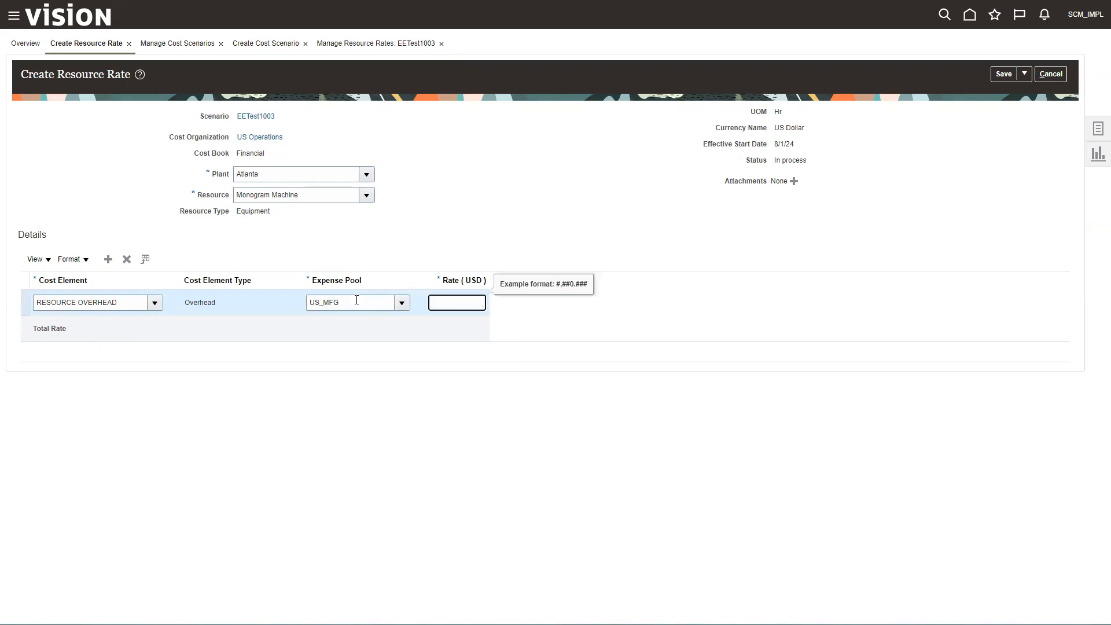
text(2.50)
mouse_move(352, 301)
mouse_down()
mouse_move(326, 302)
mouse_move(367, 301)
mouse_up()
text(ELECTRIC)
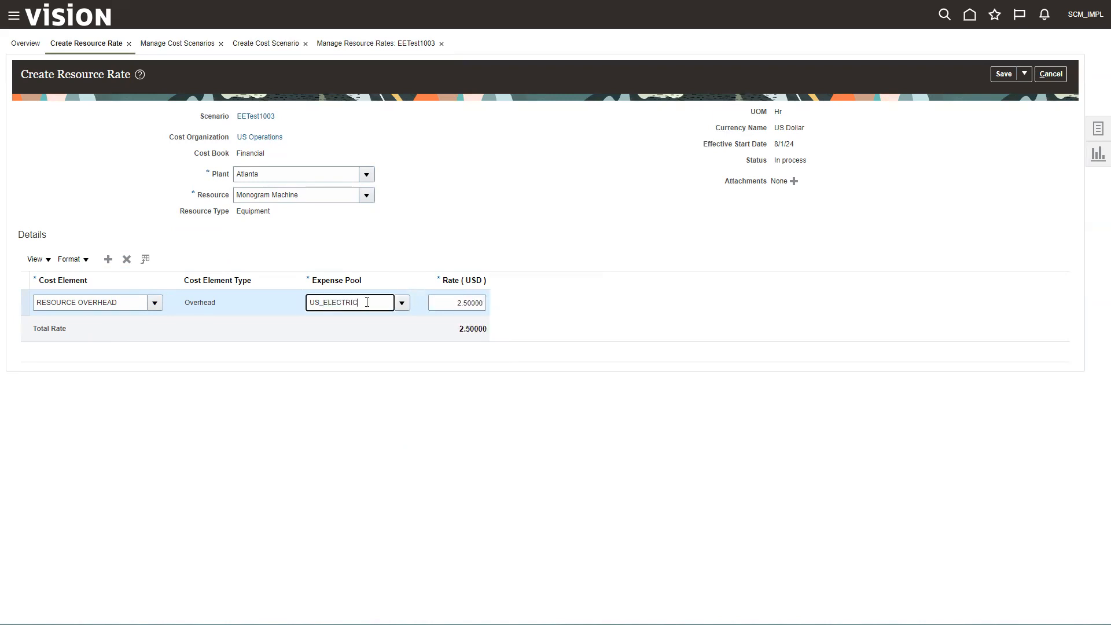
key(Tab)
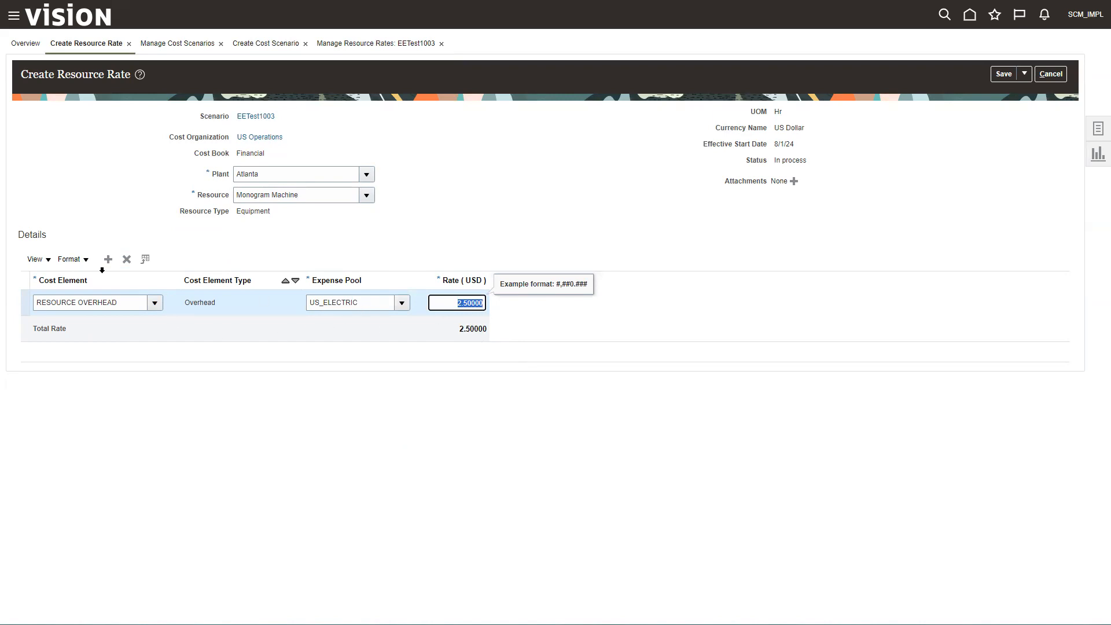
Step: Add a detail line with the Common Set cost element MACHINE to the Monogram Machine rate
click(108, 259)
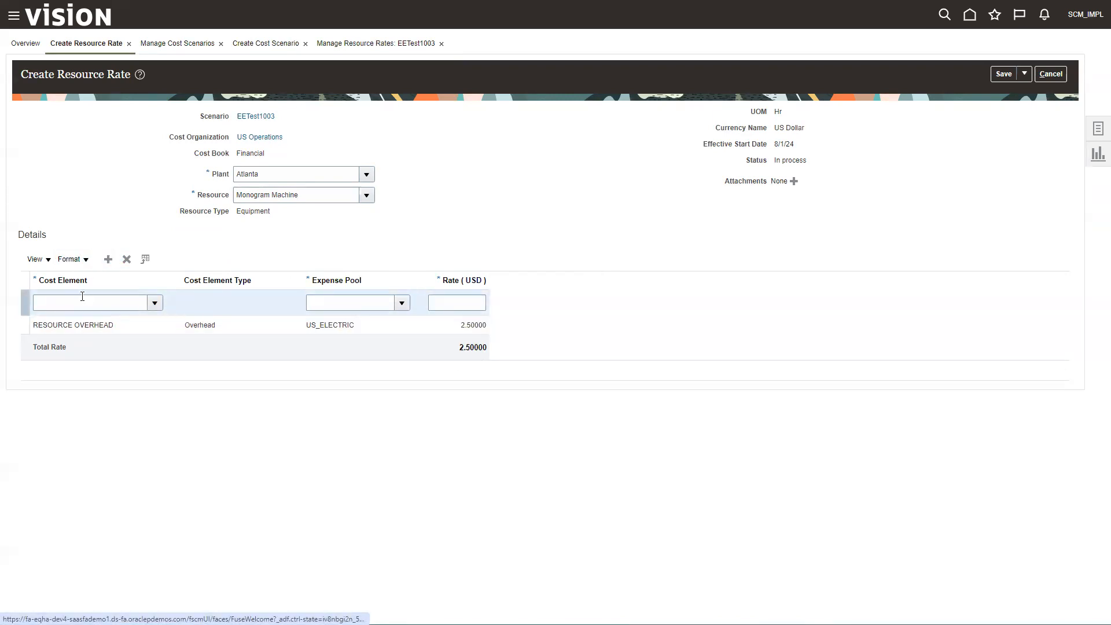
click(82, 297)
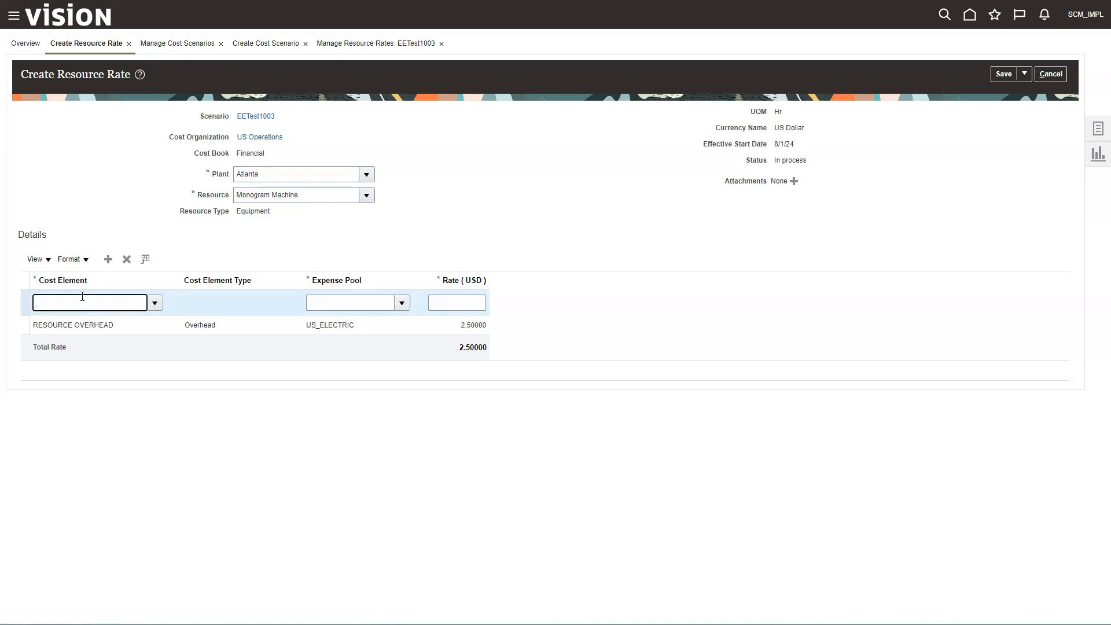
text(Machine)
key(Tab)
click(376, 332)
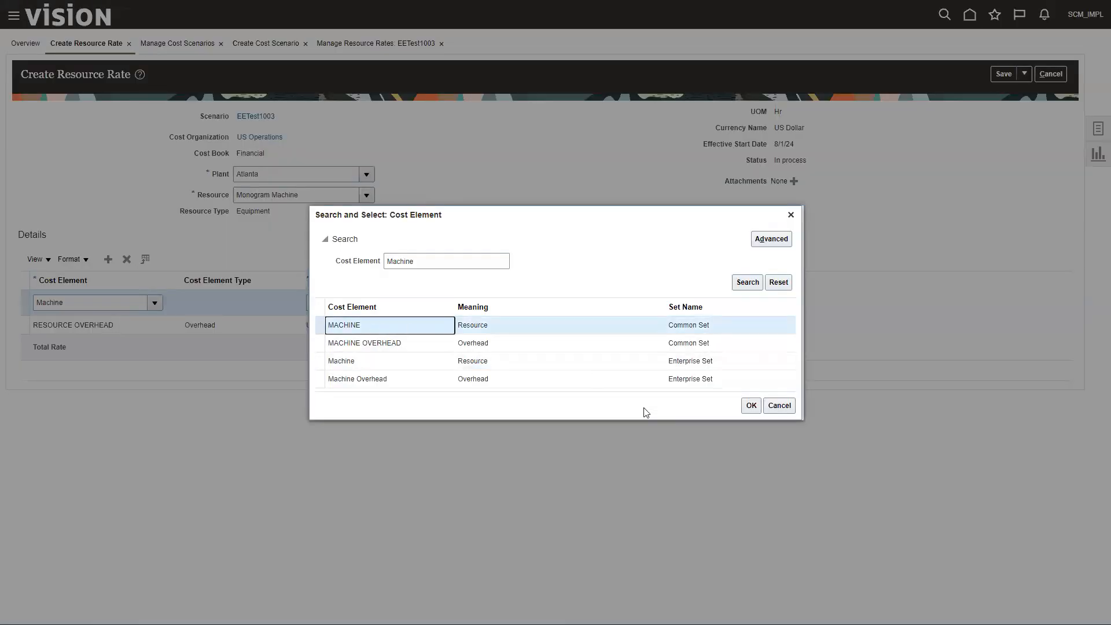
click(750, 405)
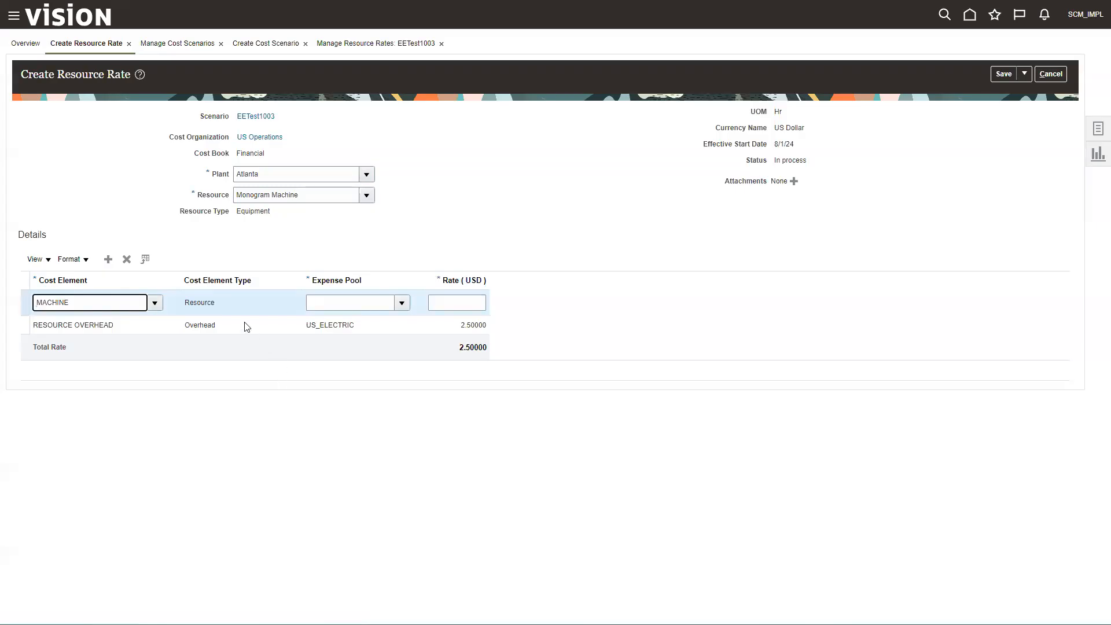
Step: Set the MACHINE line's expense pool to US_ELECTRIC and its rate to 10 USD
click(377, 302)
text(US_ELECTRIC)
key(Tab)
text(10)
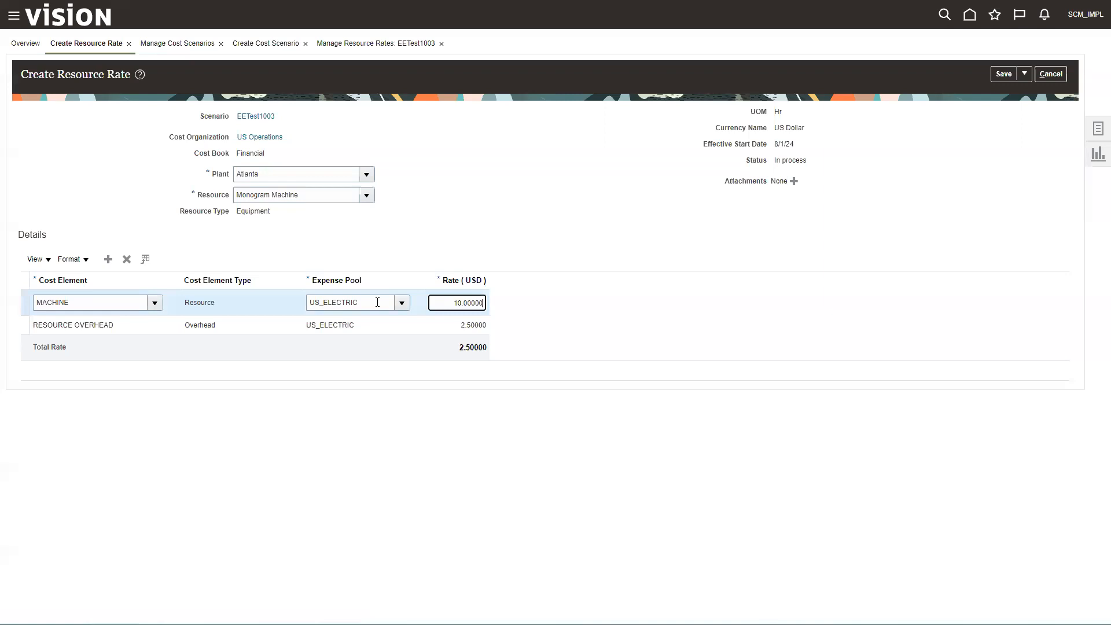
key(Tab)
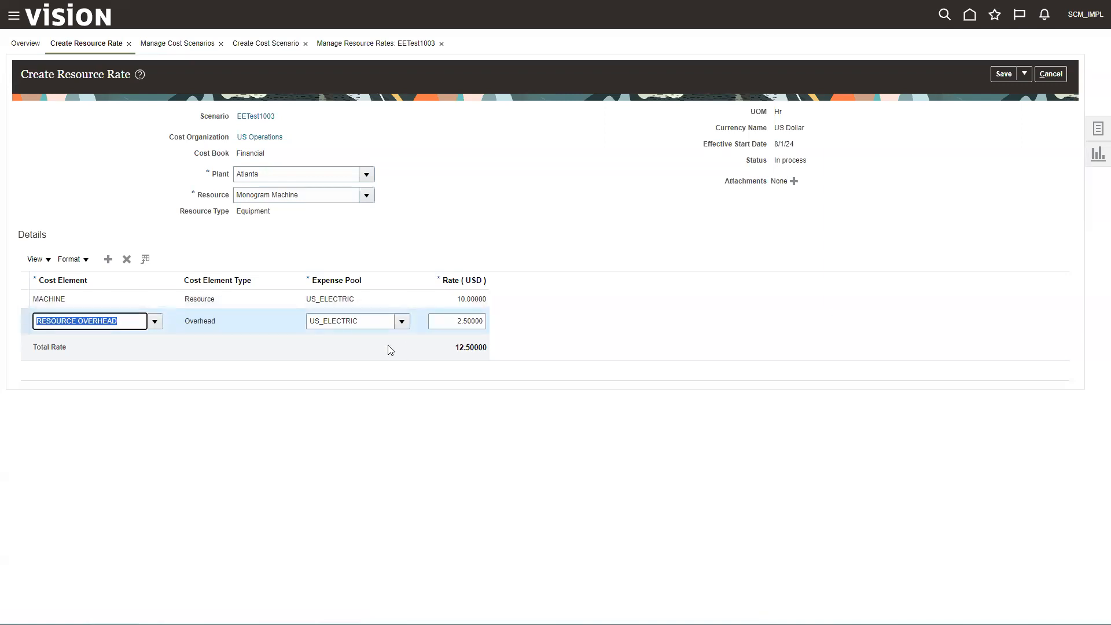
click(517, 221)
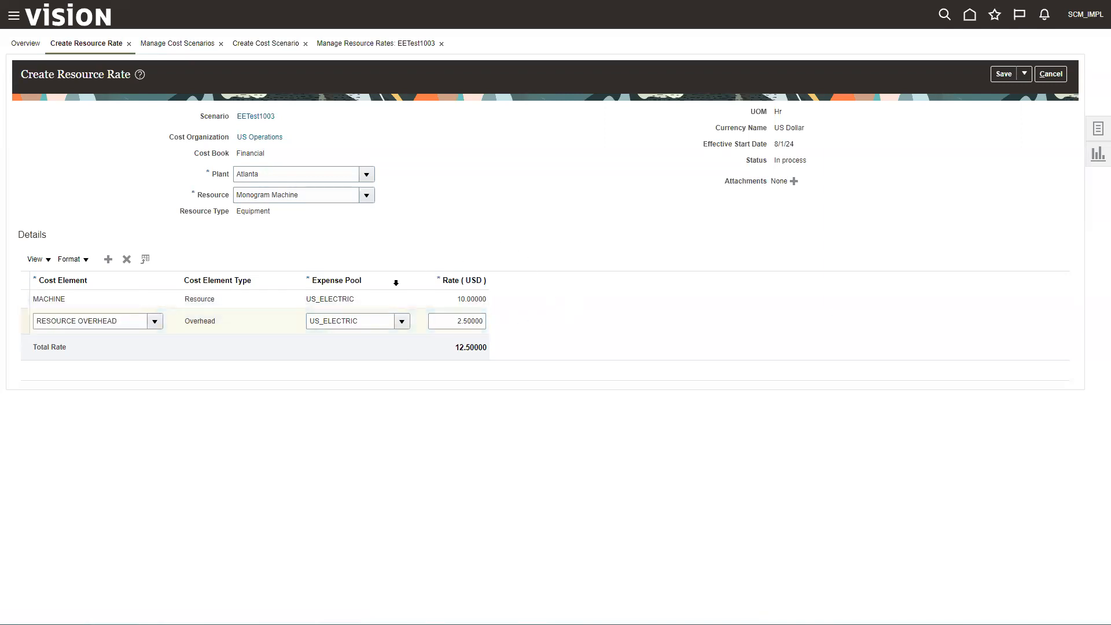
Step: Change the MACHINE line's expense pool to US_MFG, and save and close the resource rate
click(361, 297)
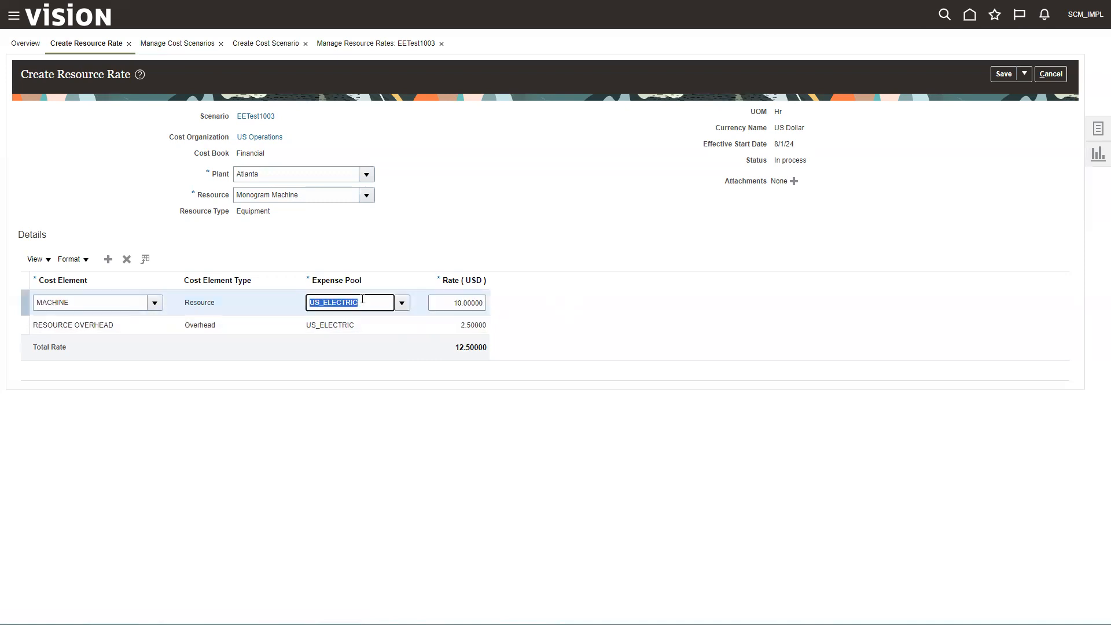
text(US_MFG)
key(Tab)
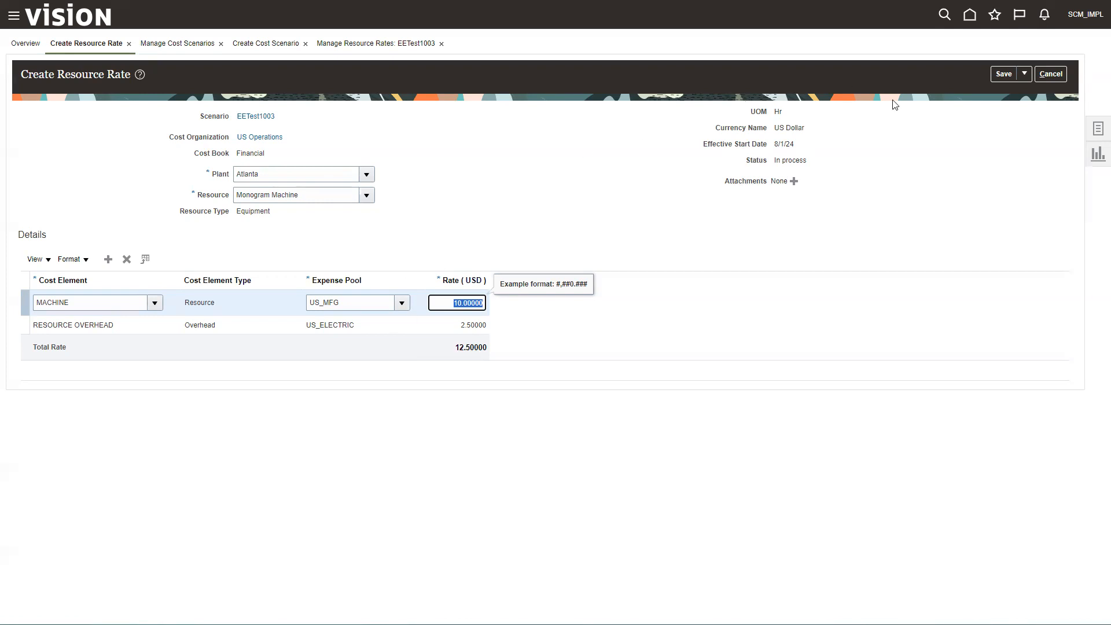
click(1024, 71)
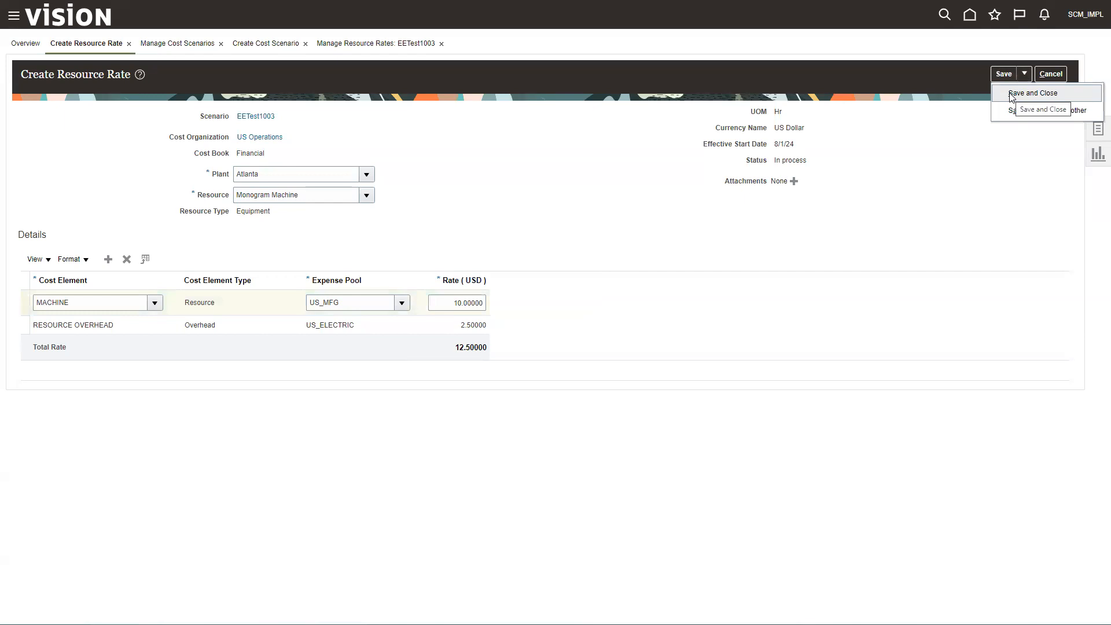
click(1011, 96)
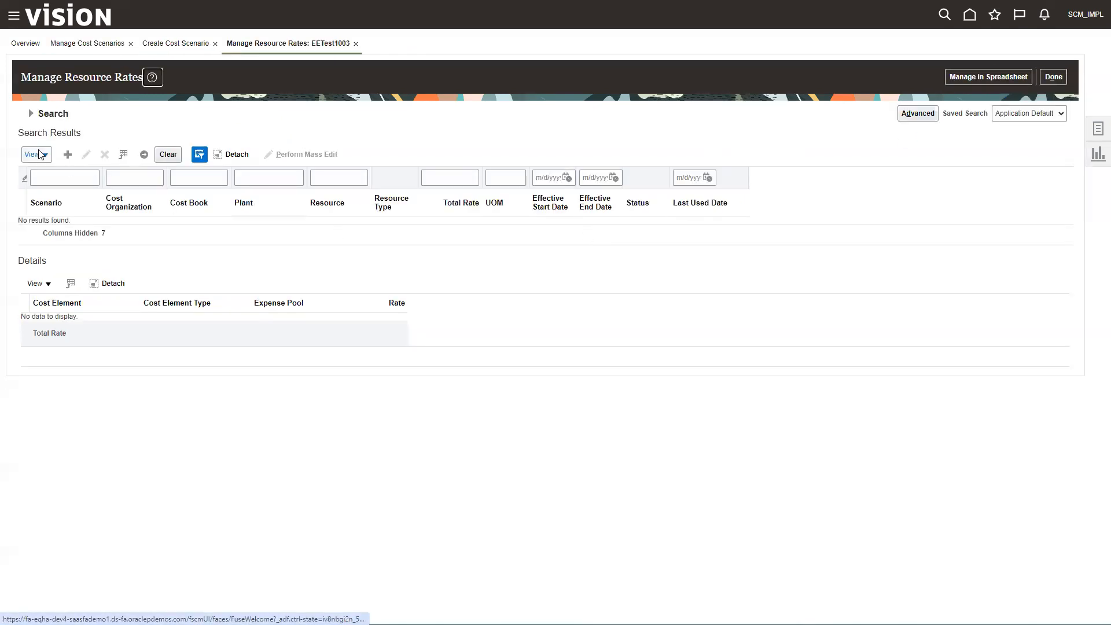
Step: Search scenario EETest1003's resource rates to review the Monogram Machine and Technician Level 1 details, and return to the cost scenario
click(31, 114)
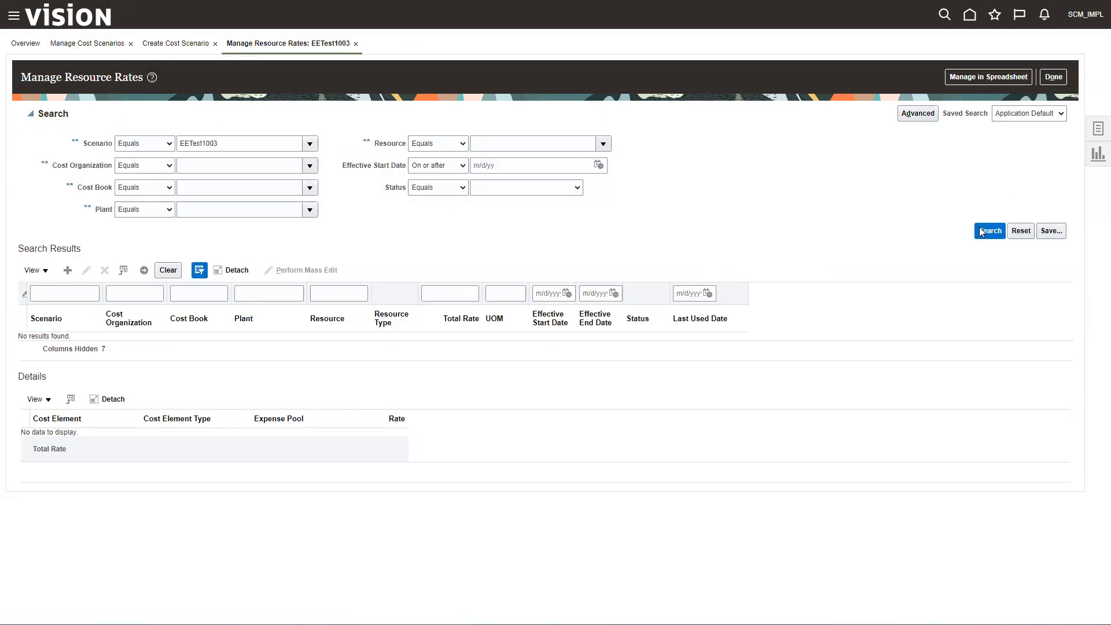
click(983, 230)
click(292, 245)
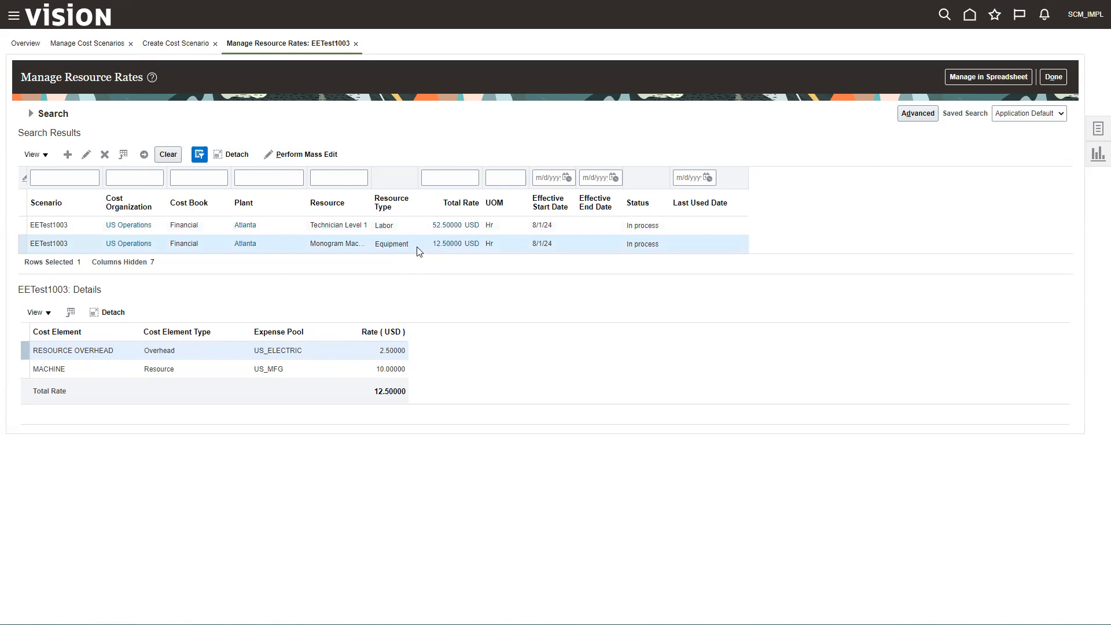
click(409, 226)
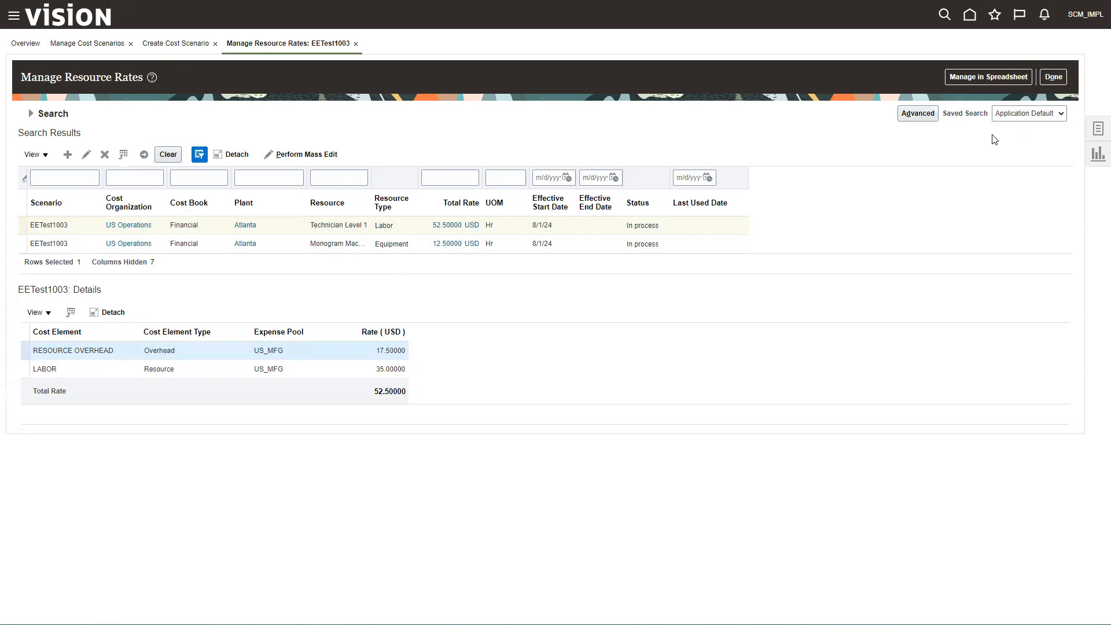
click(1050, 78)
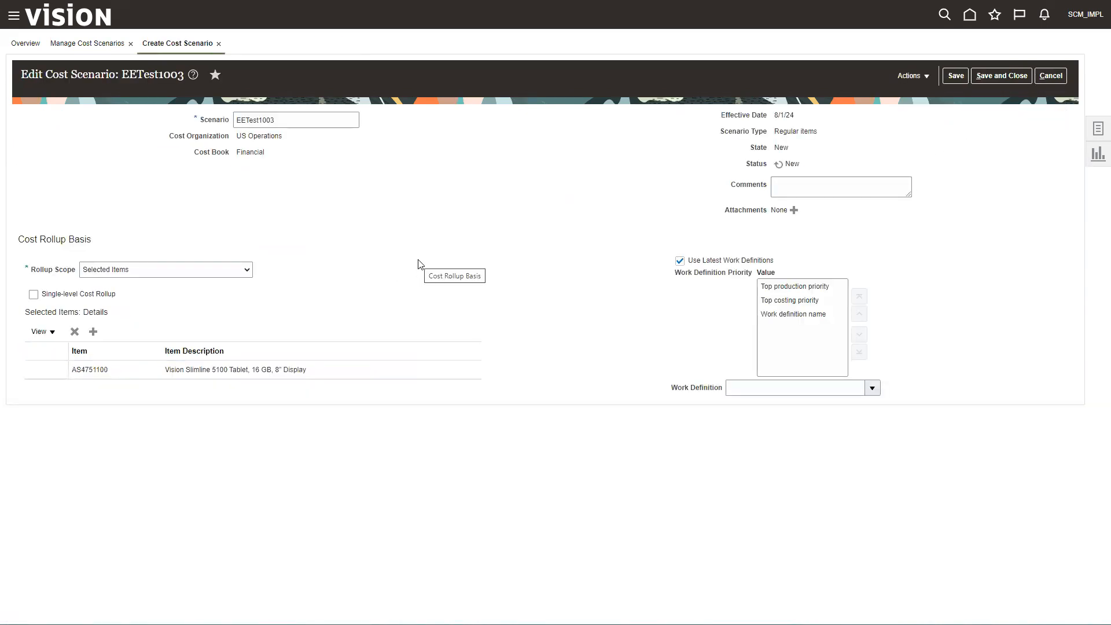
Step: Start a new overhead rate for scenario EETest1003 with plant Atlanta and overhead rate type Plant overhead
click(925, 76)
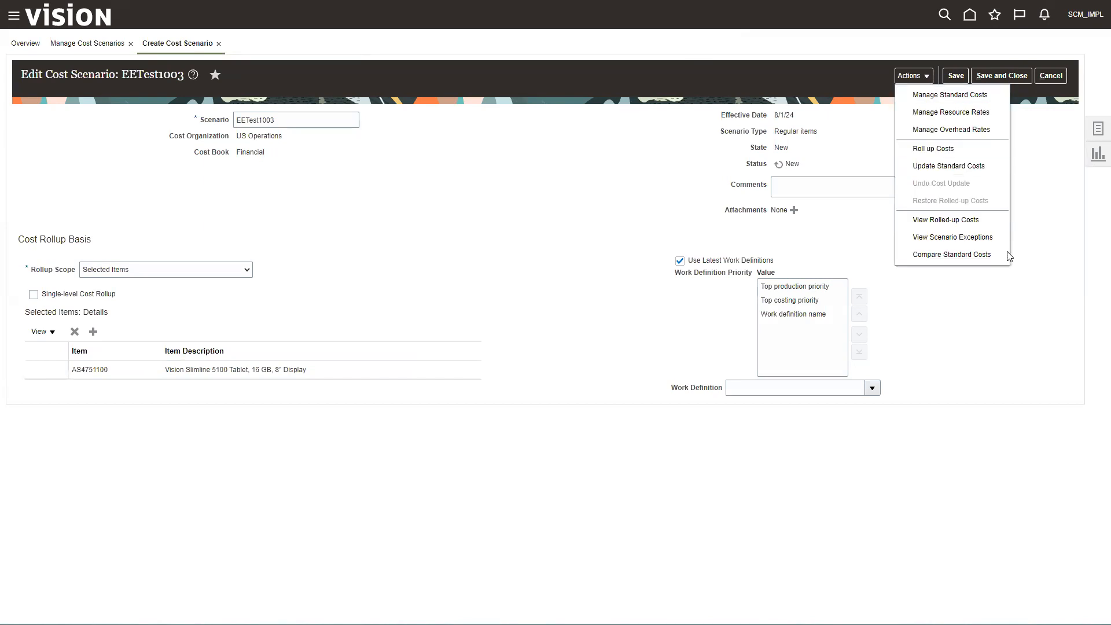
click(932, 135)
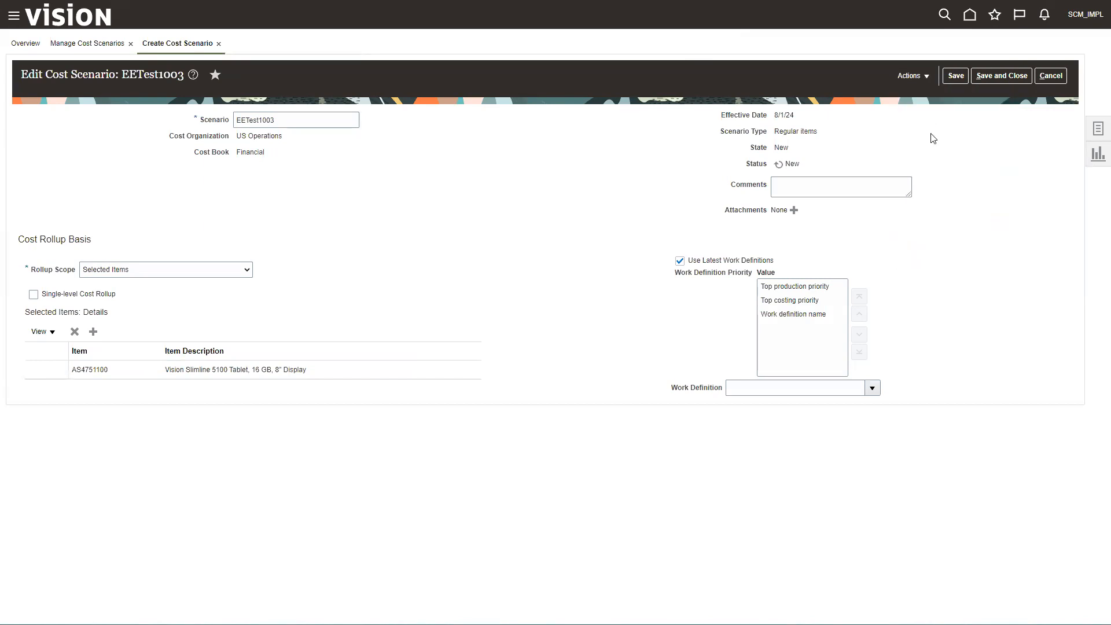
click(68, 161)
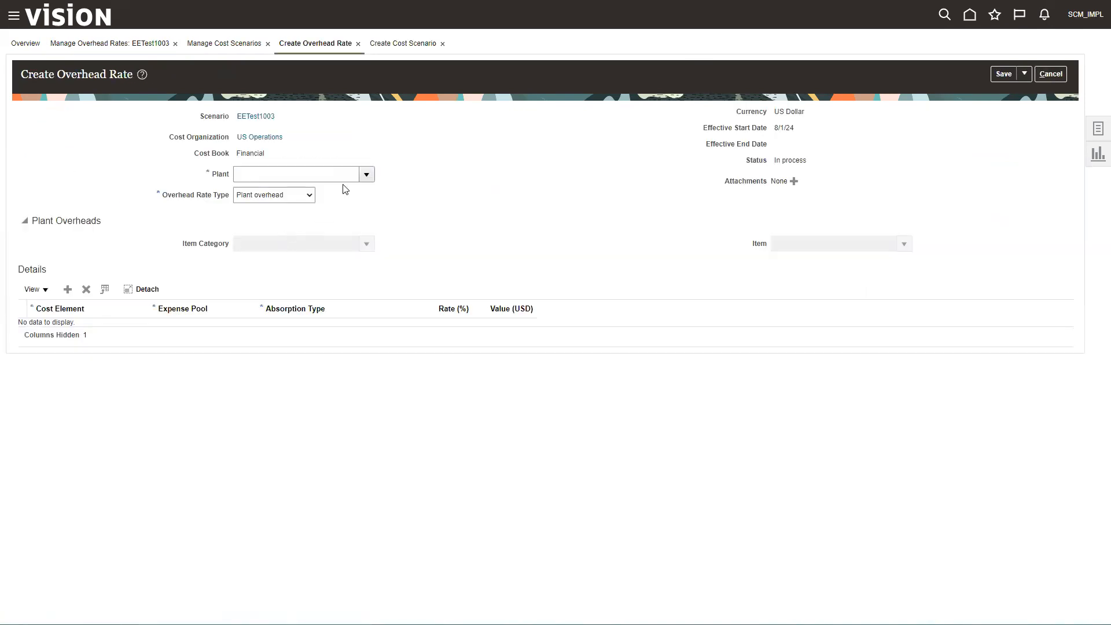
click(367, 175)
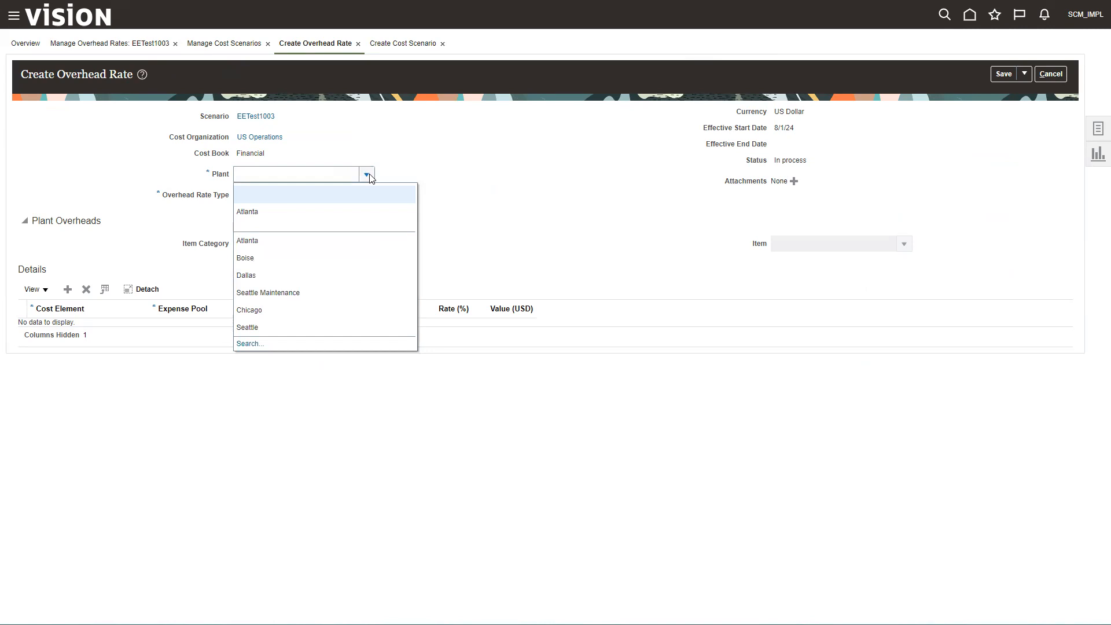
click(368, 175)
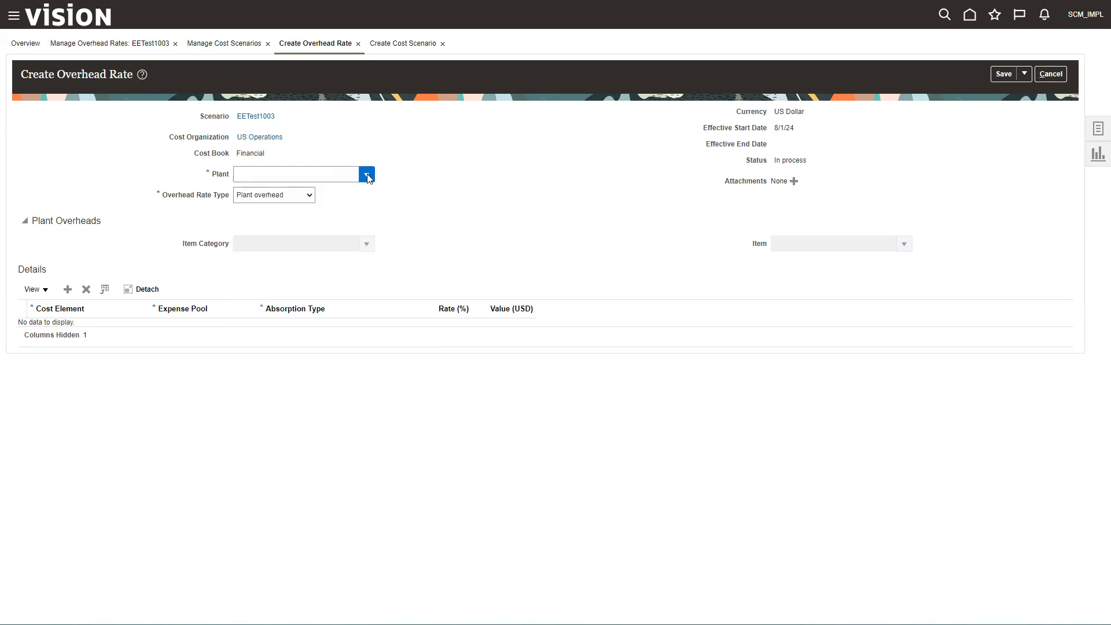
click(367, 174)
click(261, 212)
click(308, 196)
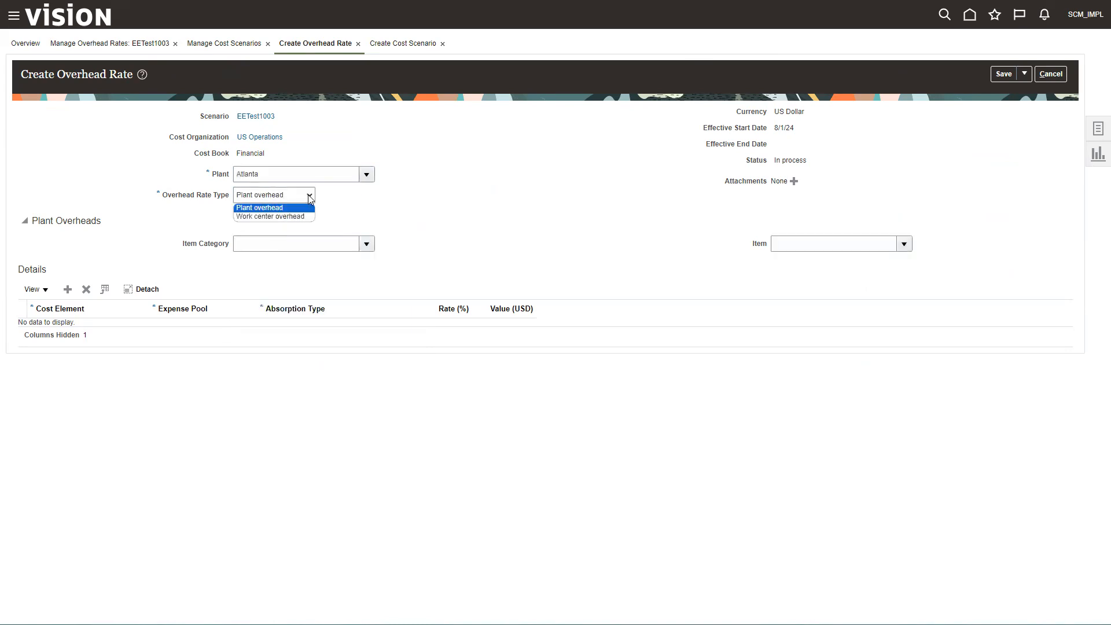
click(276, 208)
click(268, 243)
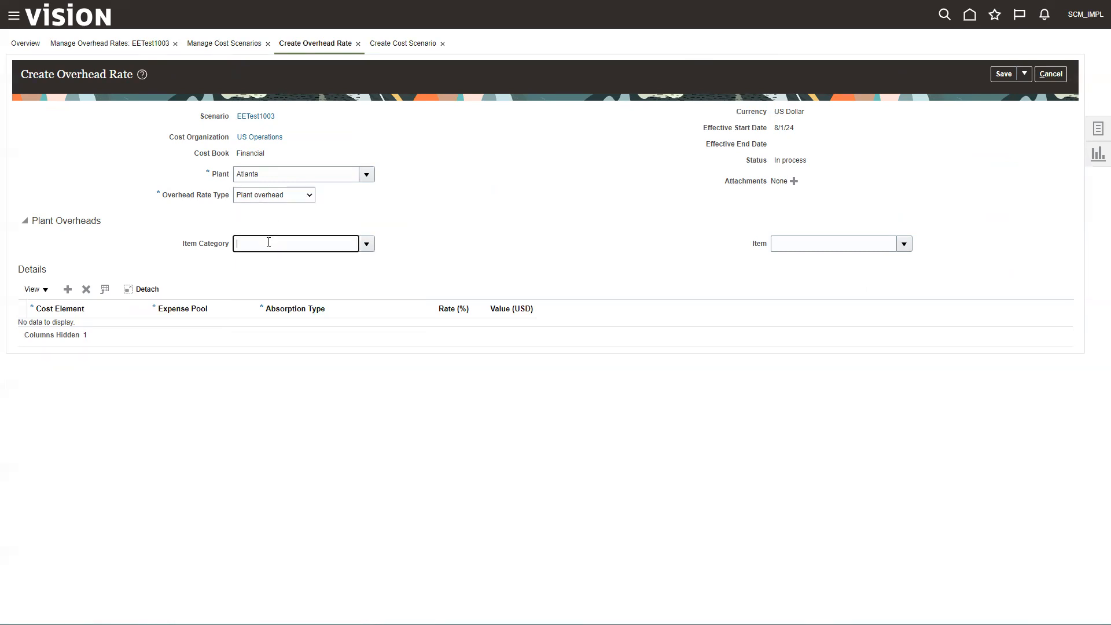
click(366, 243)
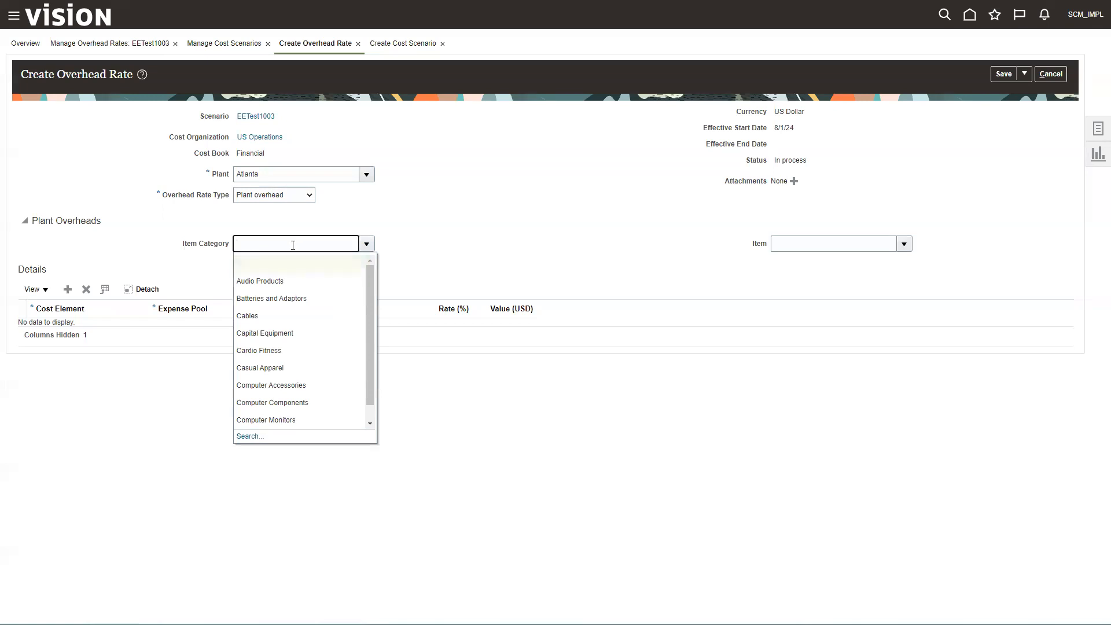
click(755, 210)
click(901, 242)
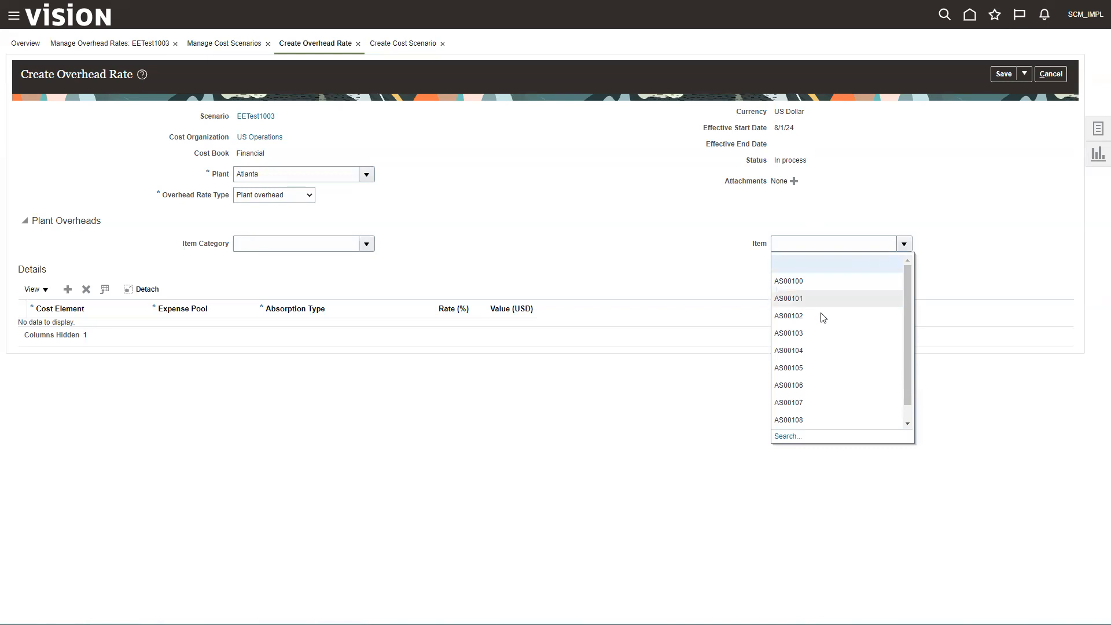
click(668, 257)
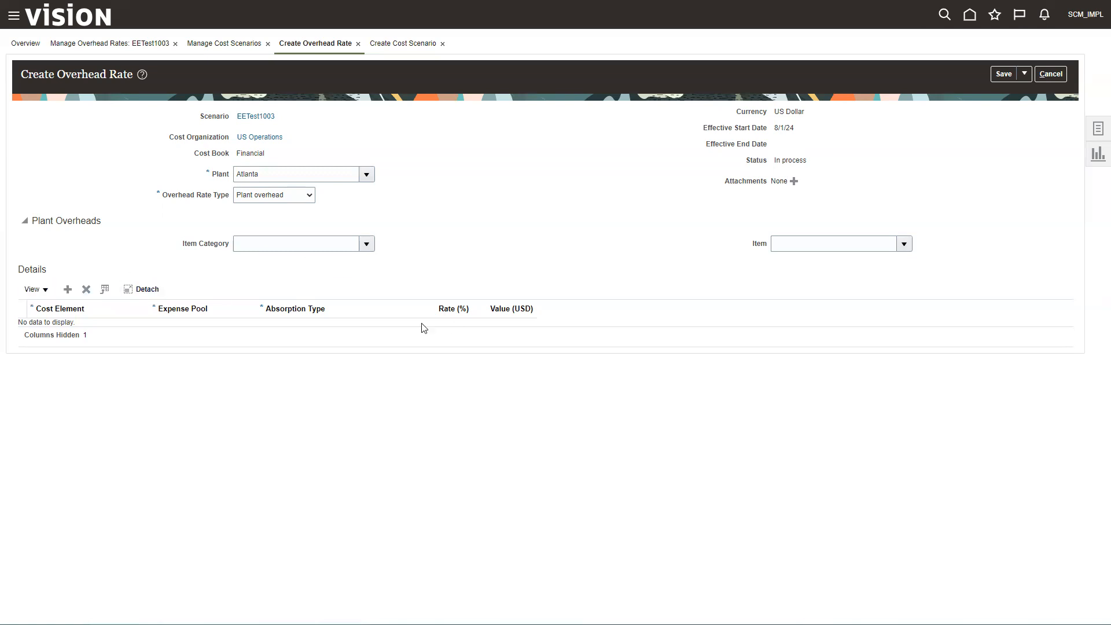
Step: Add a detail line with cost element ELECTRIC and expense pool US_ELECTRIC to the Atlanta plant overhead
click(67, 289)
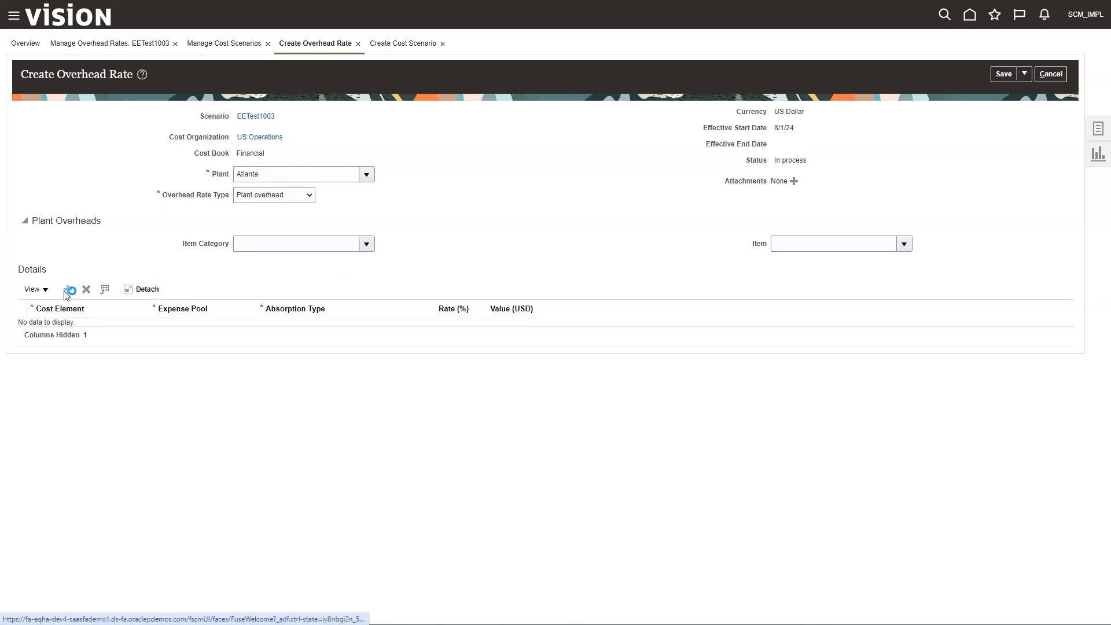
click(124, 332)
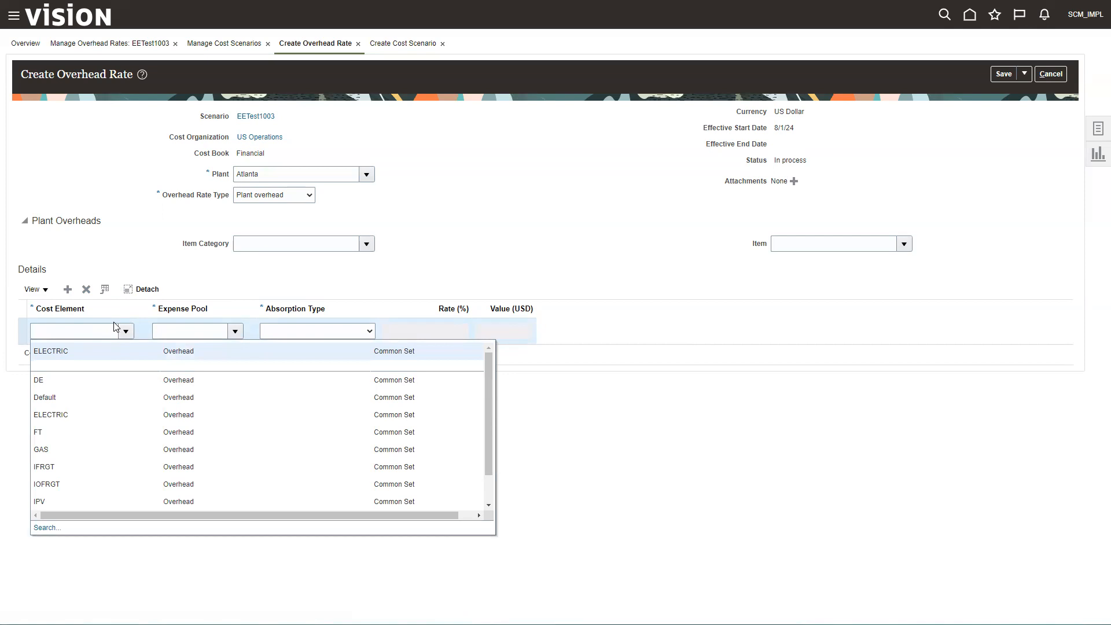
click(63, 351)
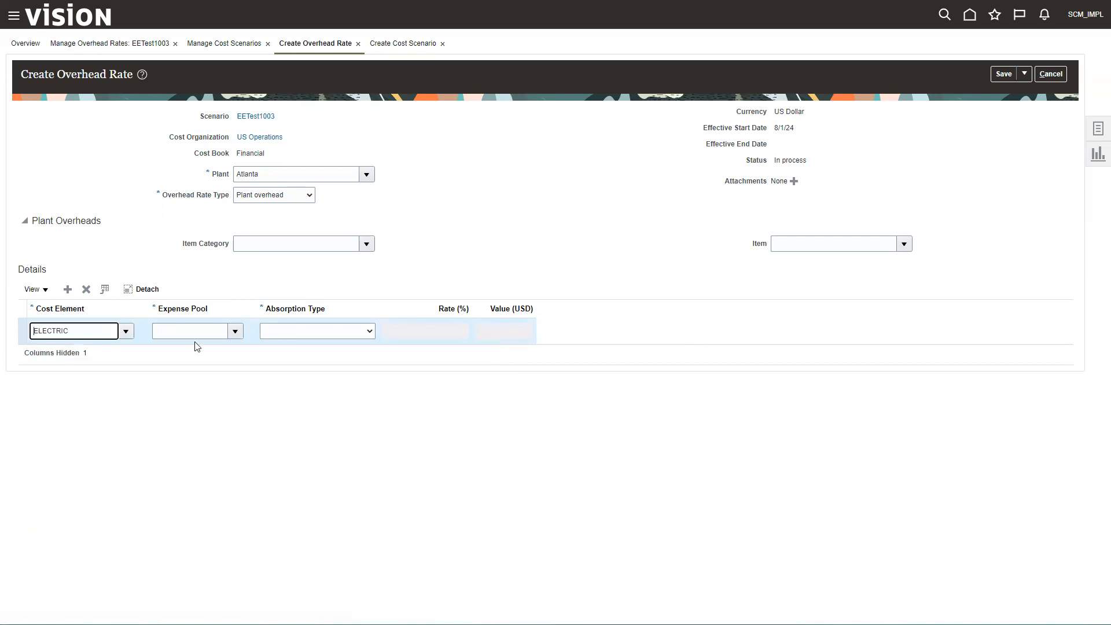
click(235, 331)
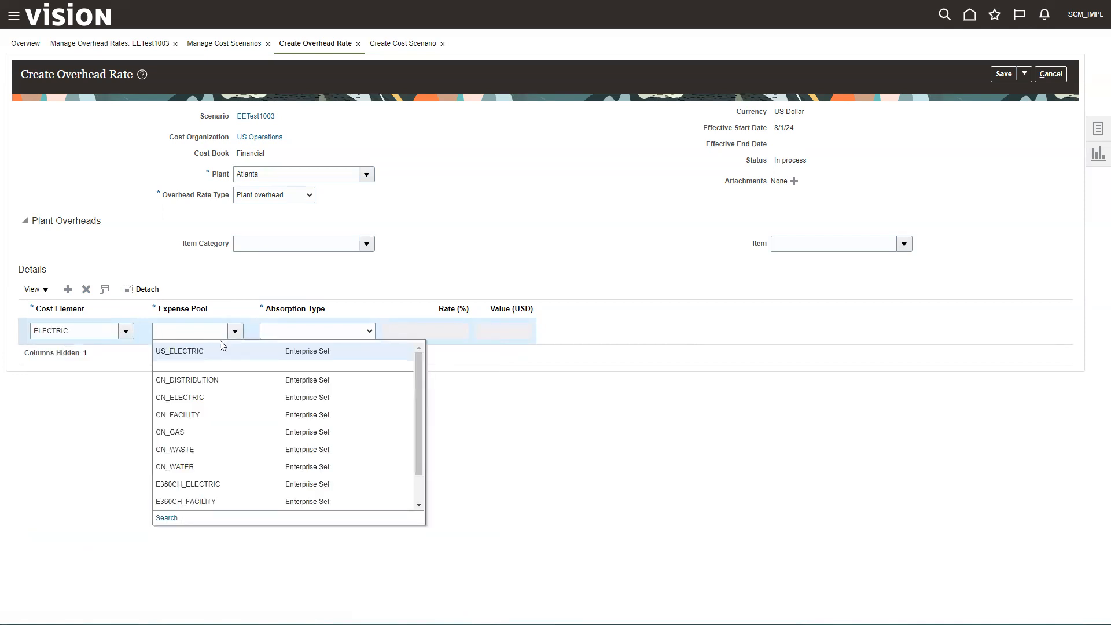
click(190, 331)
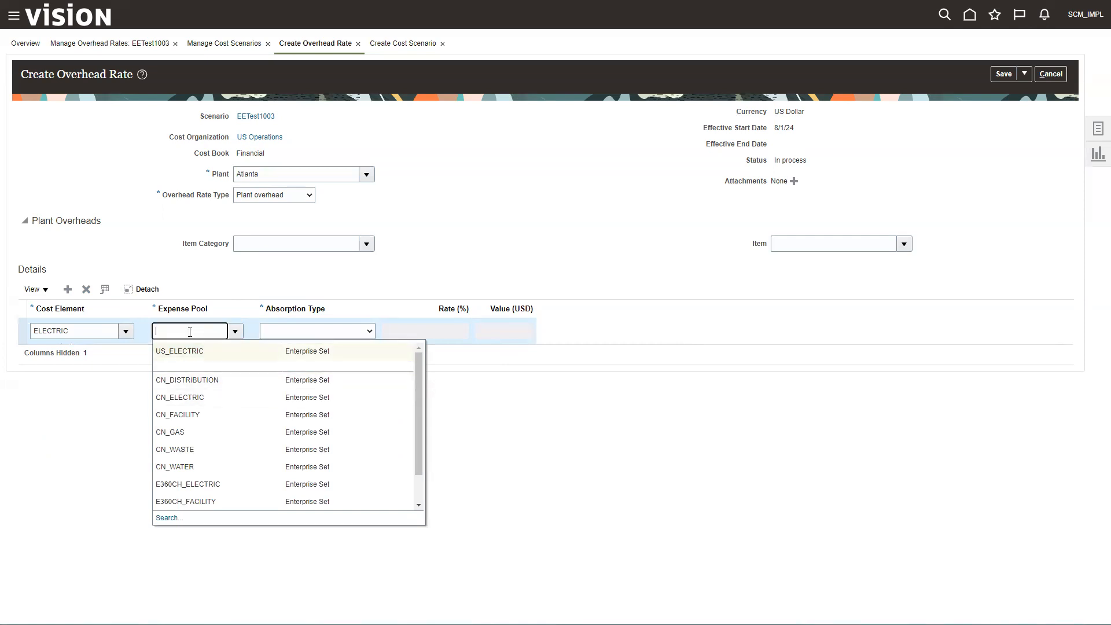
text(US_ELECTRIC)
key(Tab)
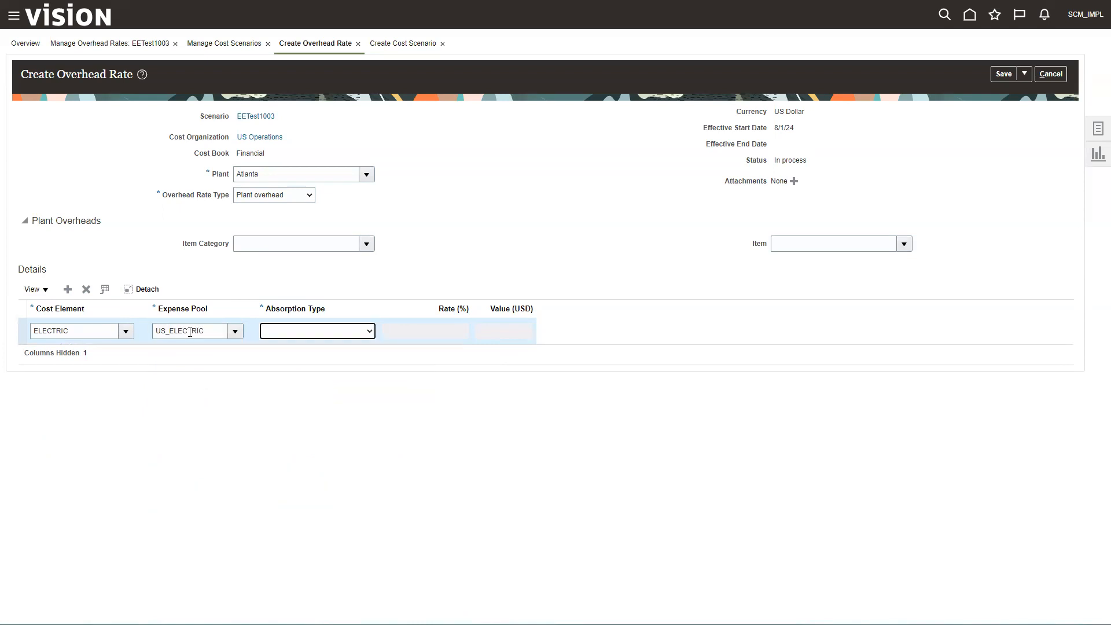
Step: Set the ELECTRIC line's absorption type to Fixed and its value to 1.50 USD
click(372, 331)
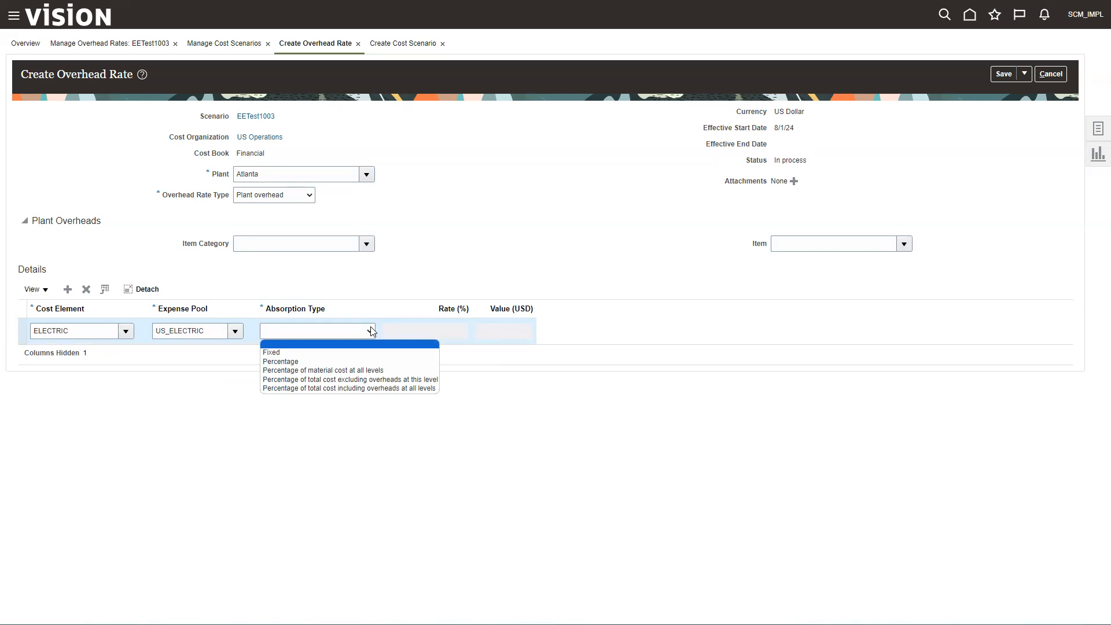
right_click(372, 331)
click(372, 332)
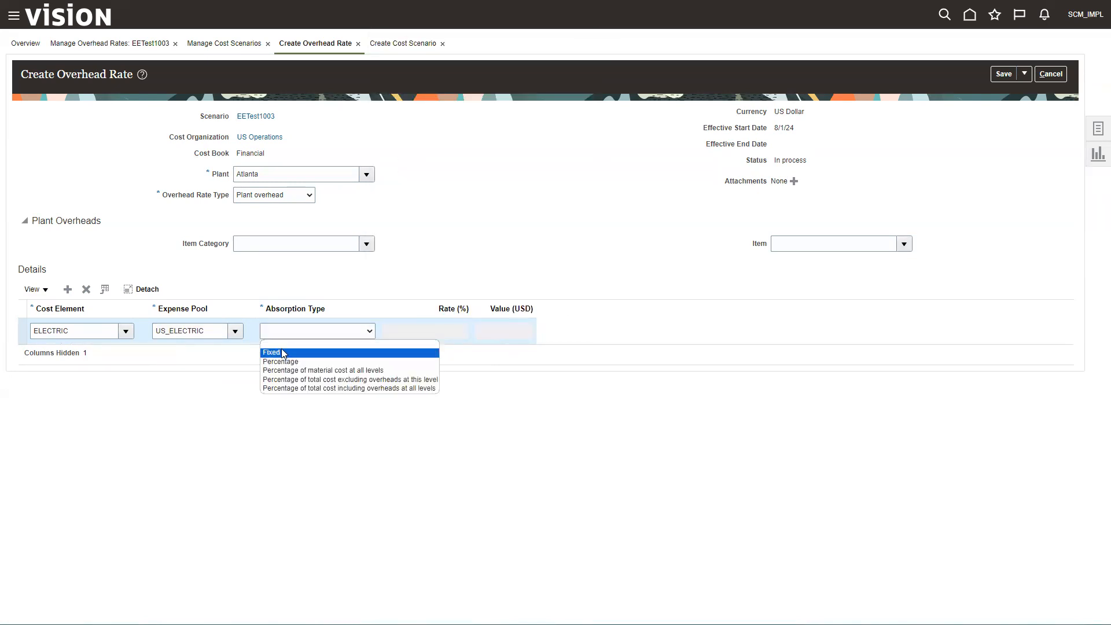
click(282, 352)
click(501, 331)
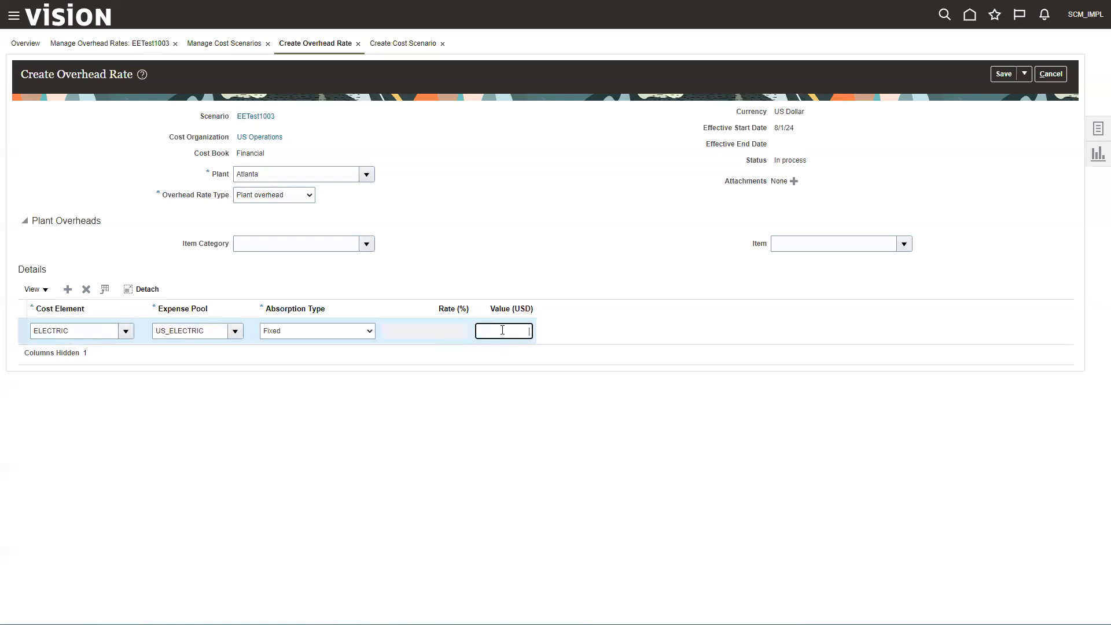
text(1.50)
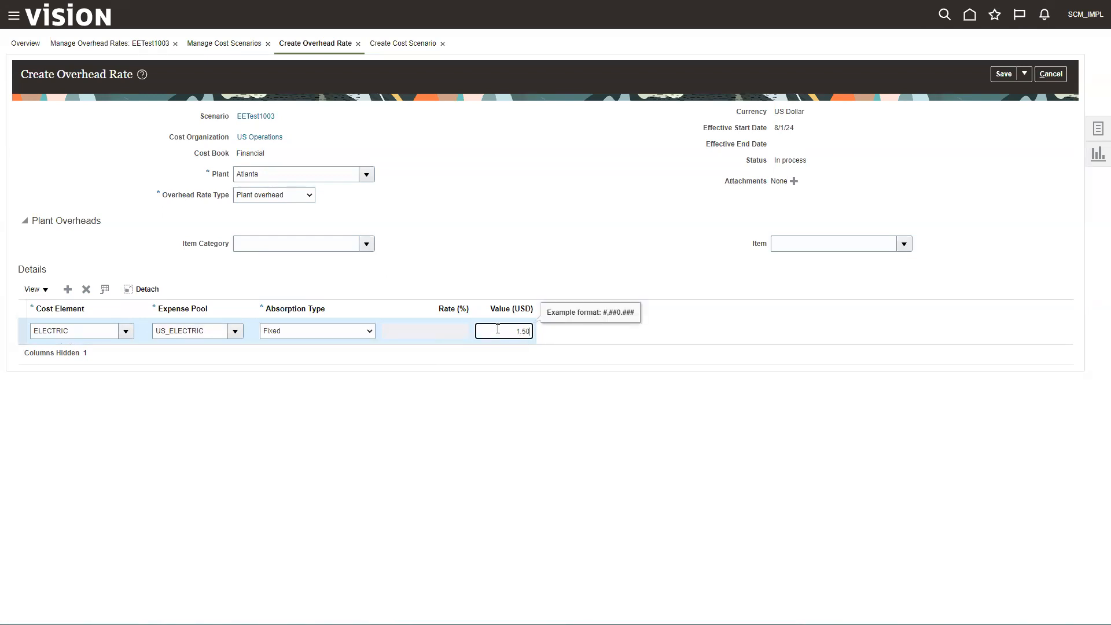
key(Tab)
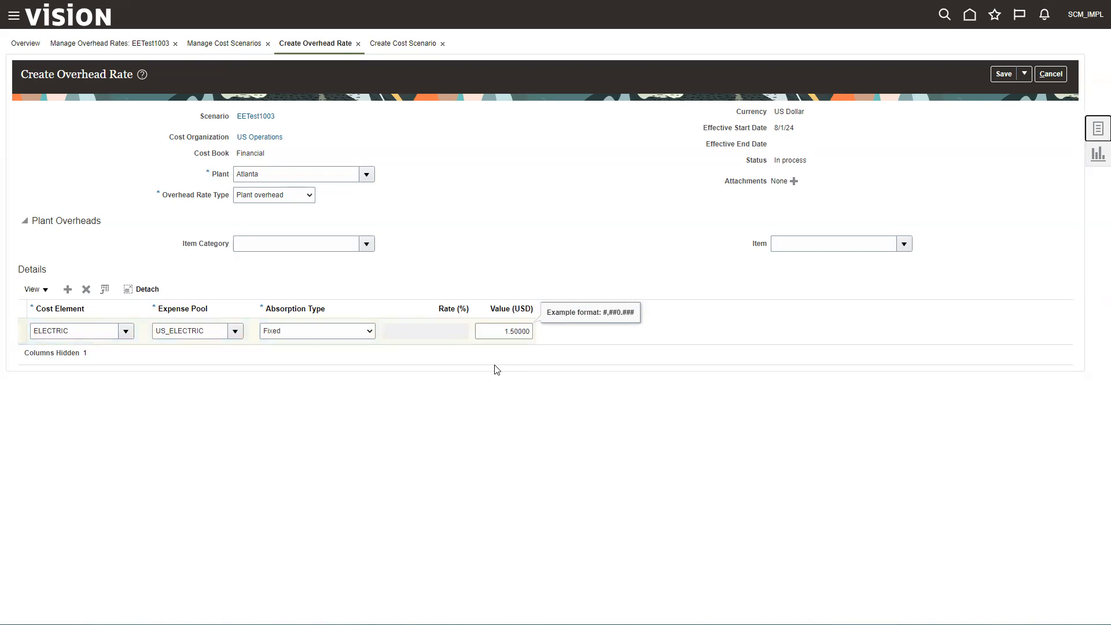
Step: Add a second overhead detail line with cost element GAS and expense pool US_GAS
click(68, 289)
click(76, 328)
text(Gas)
key(Tab)
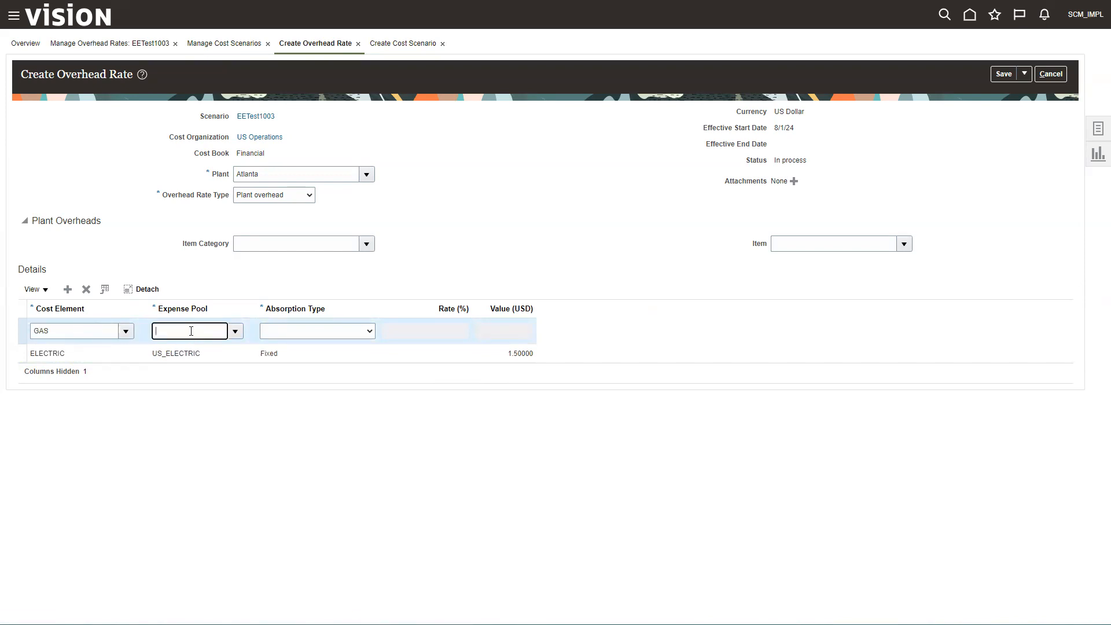
text(US_GAS)
key(Tab)
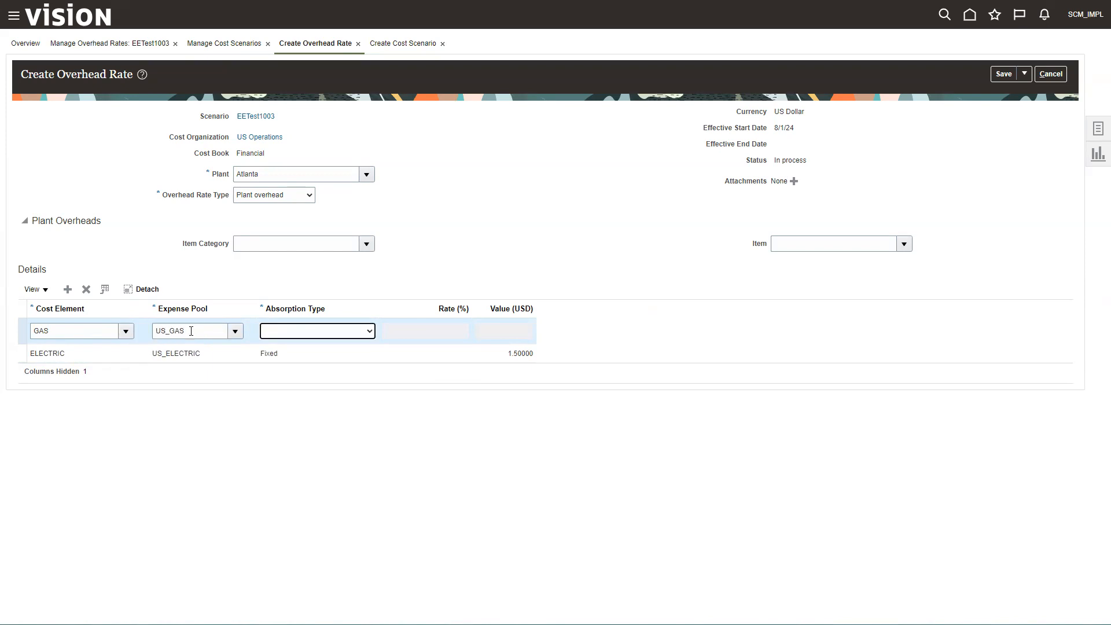
Step: Set the GAS line's absorption type to Percentage and its rate to 10%
click(372, 331)
click(280, 363)
click(422, 326)
text(10)
key(Tab)
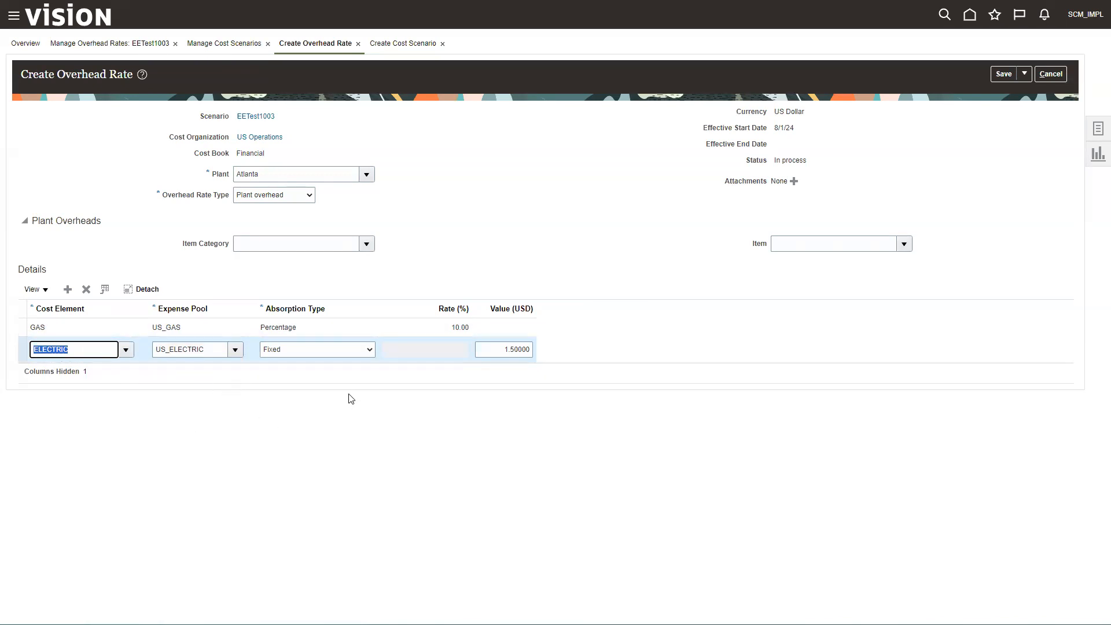
text(@)
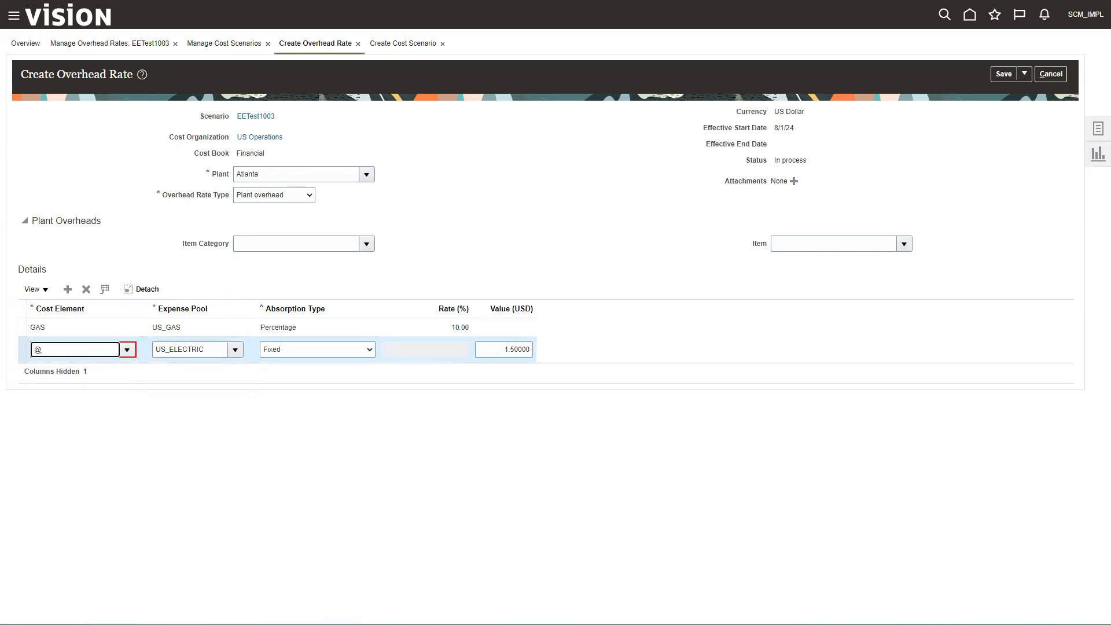
key(BackSpace)
text(EELCT)
key(BackSpace)
key(BackSpace)
key(BackSpace)
text(LECTRIC)
key(Tab)
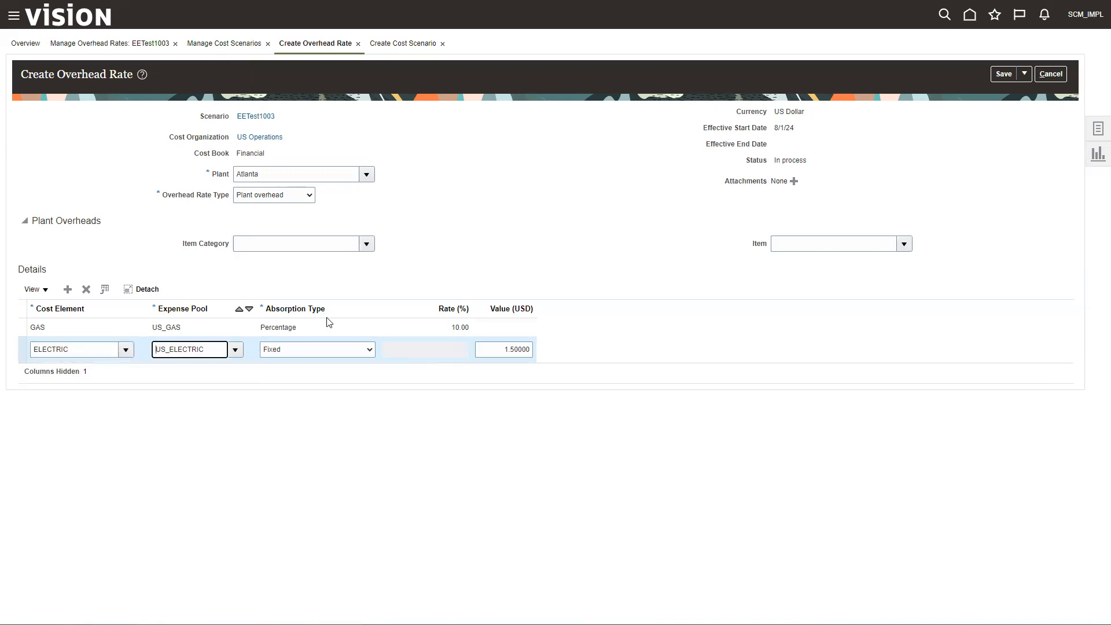
Step: Add a third overhead detail line with cost element WASTE and expense pool US_MFG
click(69, 289)
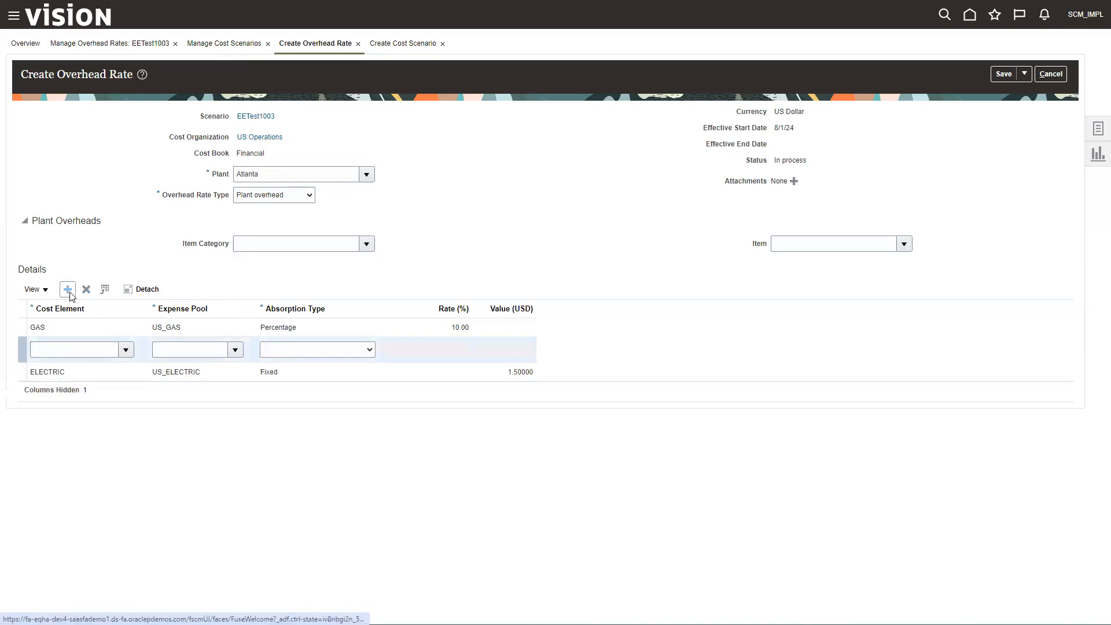
click(52, 351)
text(Waste)
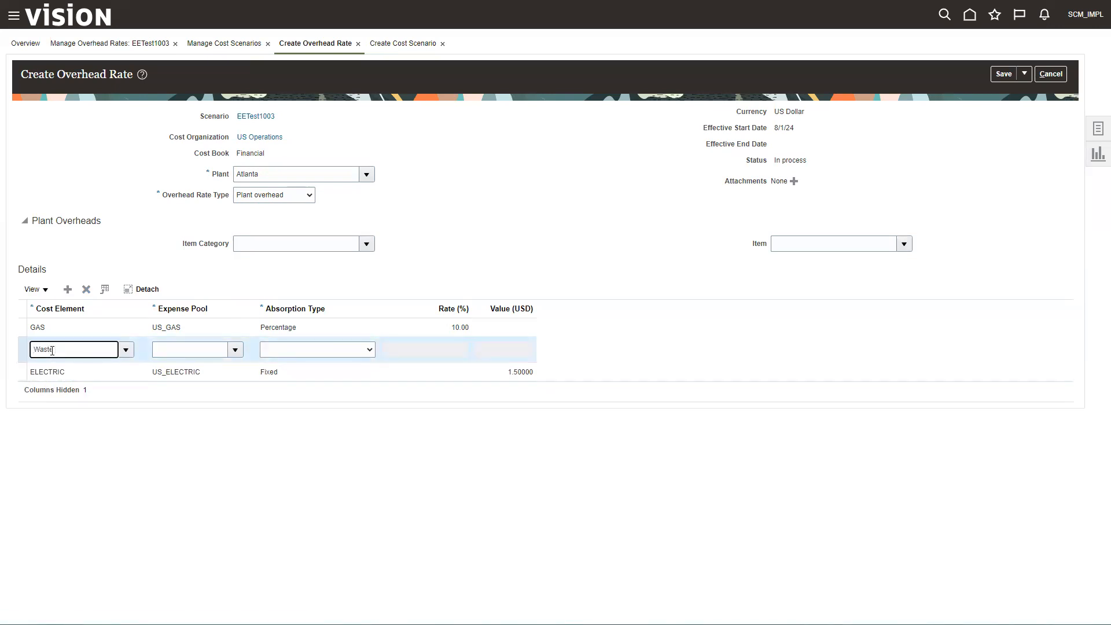
key(Tab)
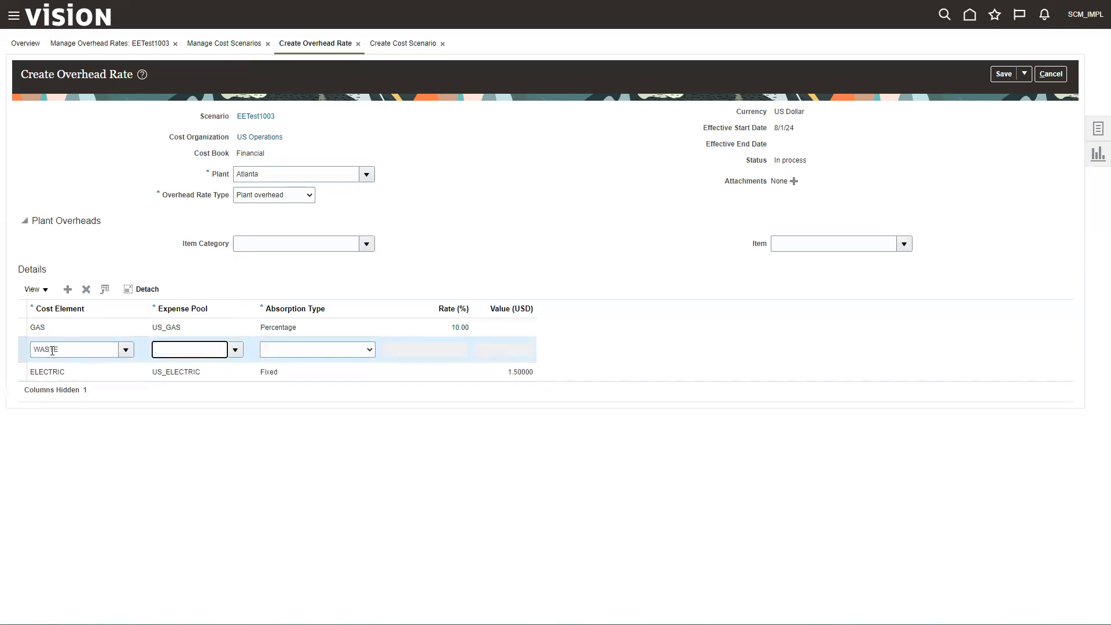
text(US_MFG)
key(Tab)
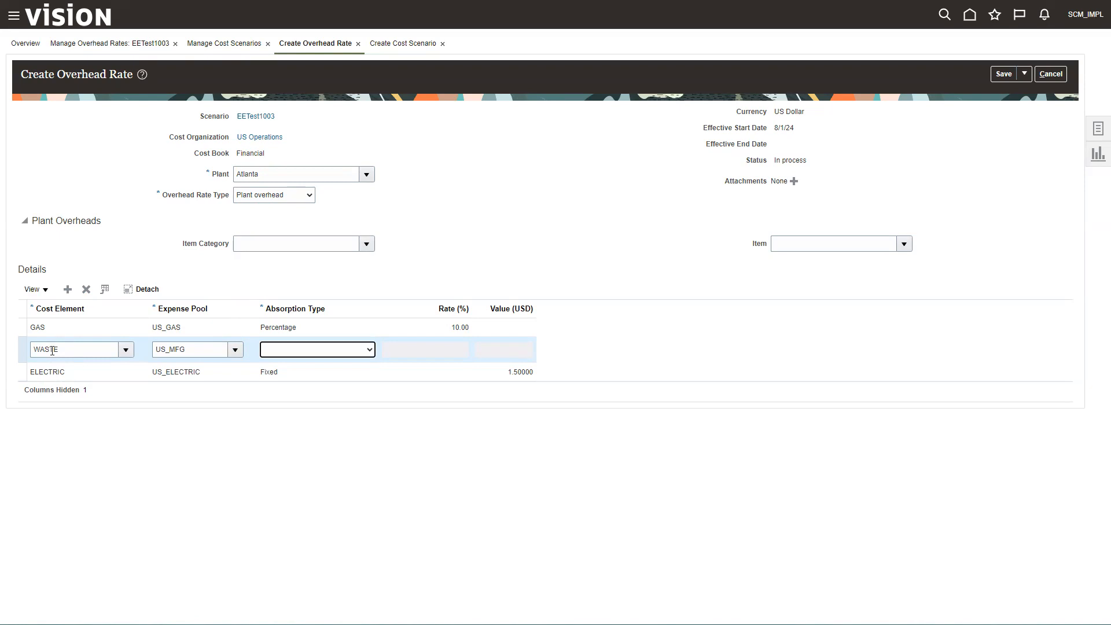
Step: Set the WASTE line's absorption type to Percentage of material cost at all levels and its rate to 7%
click(370, 350)
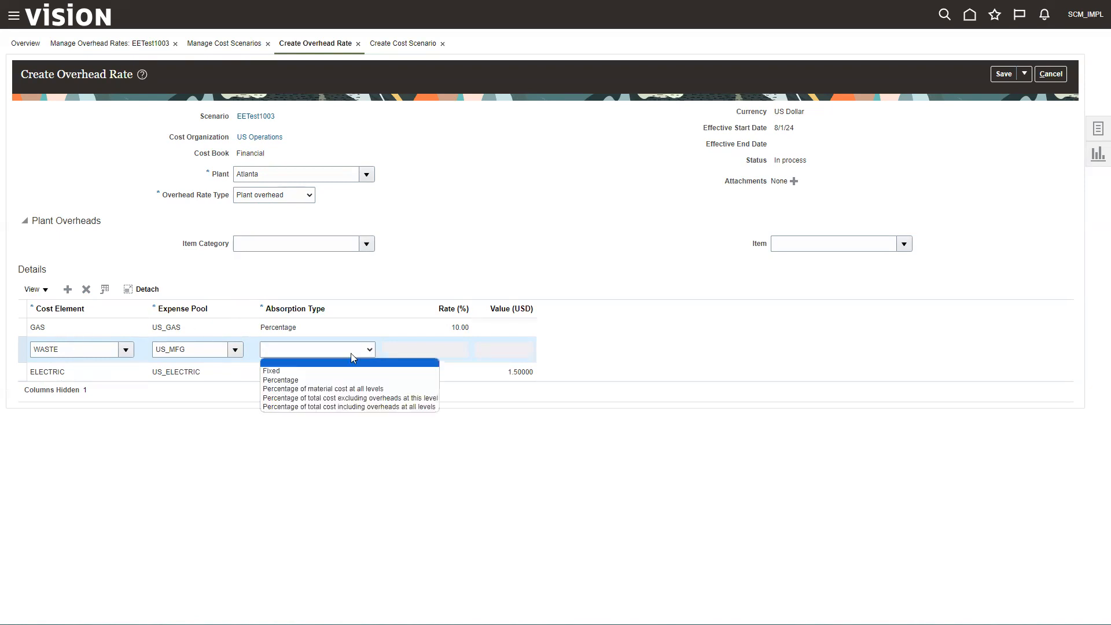
click(338, 389)
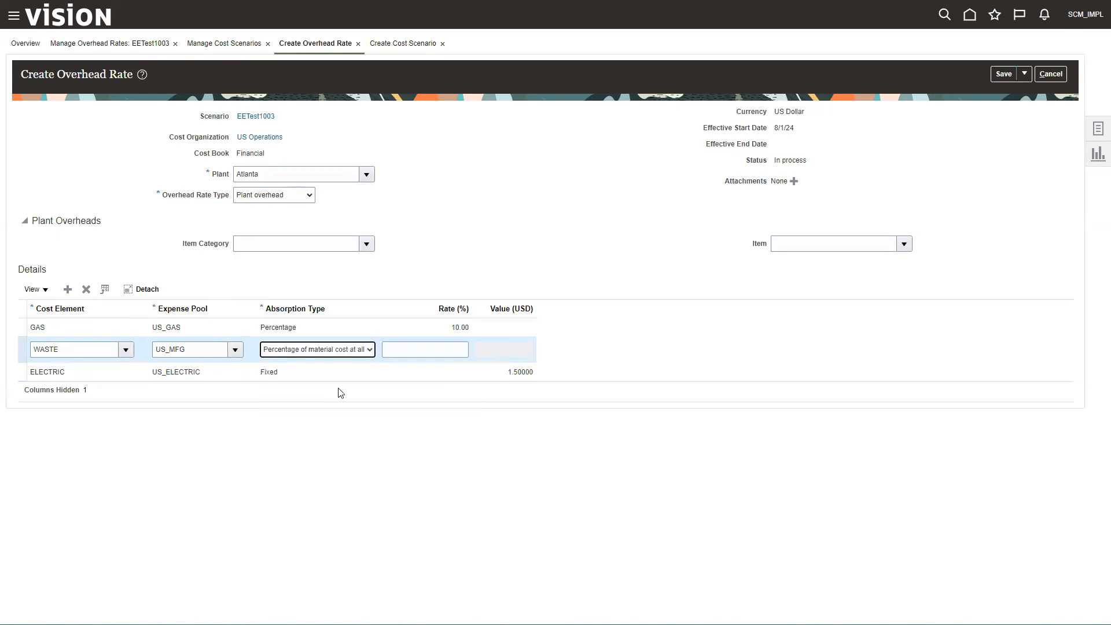
click(444, 349)
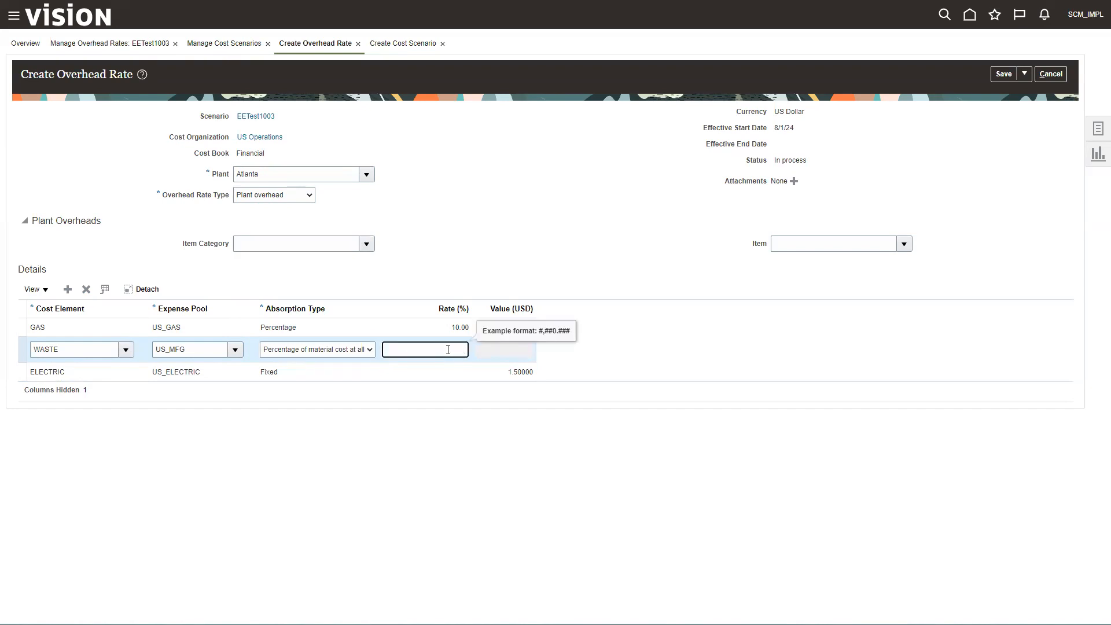
text(7)
click(444, 391)
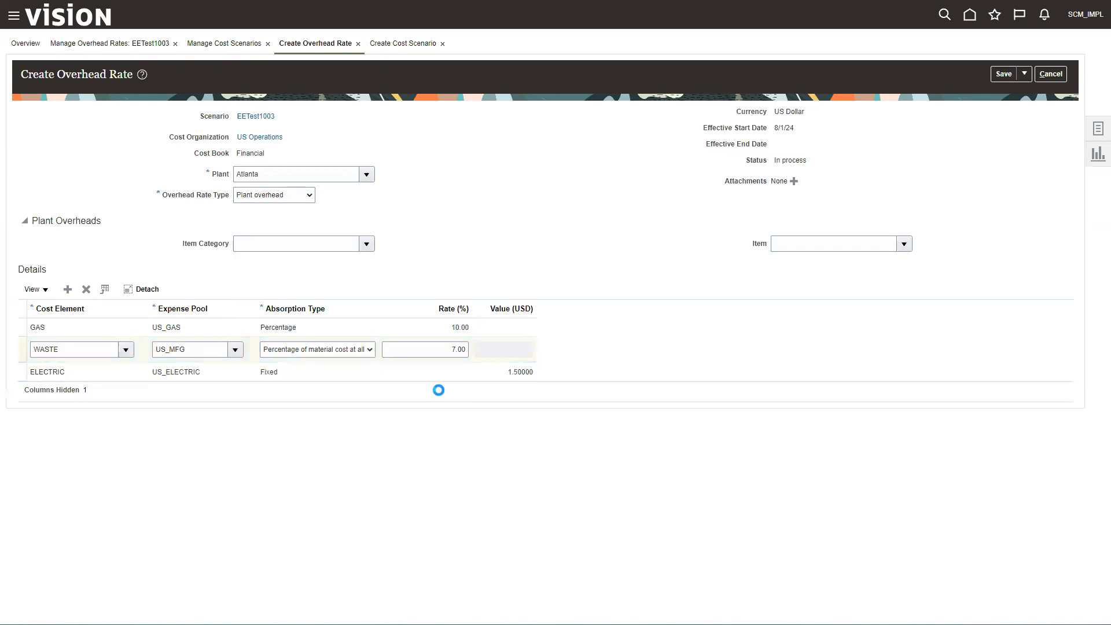
Step: Add a fourth overhead detail line with cost element WATER and expense pool US_WATER
click(67, 289)
click(59, 349)
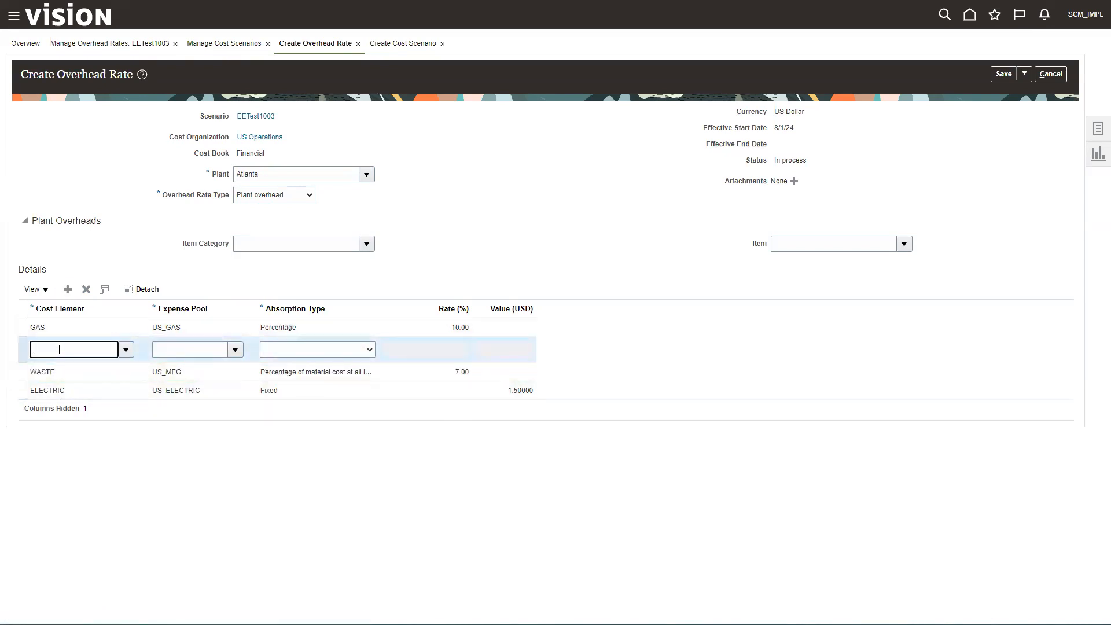
text(WATER)
key(Tab)
text(US_WATER)
key(Tab)
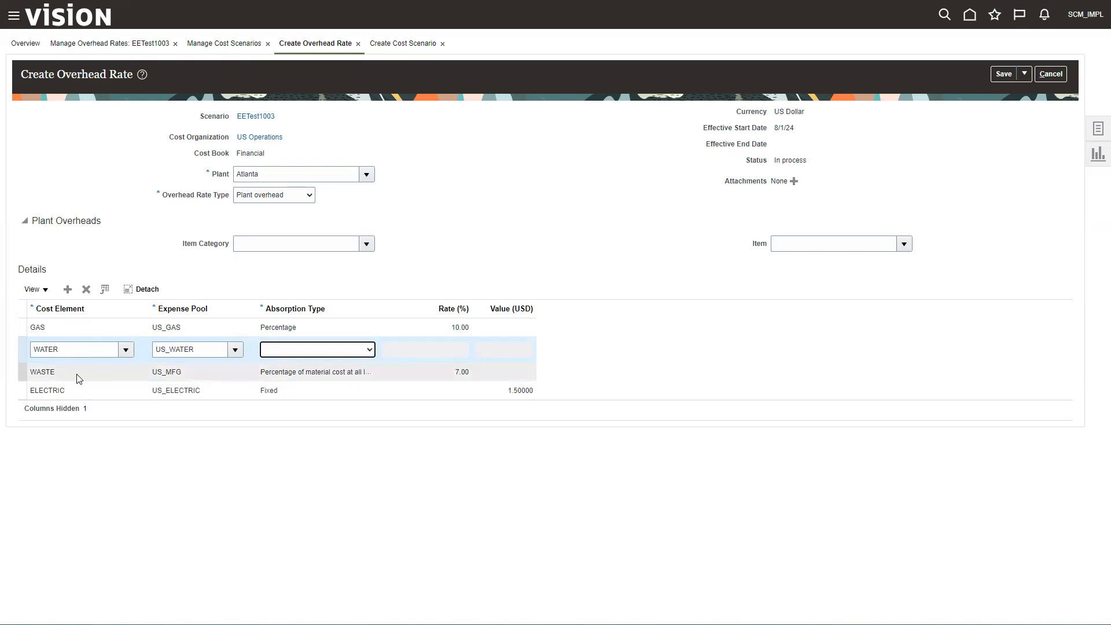
Step: Widen the Absorption Type column of the overhead details table
click(369, 350)
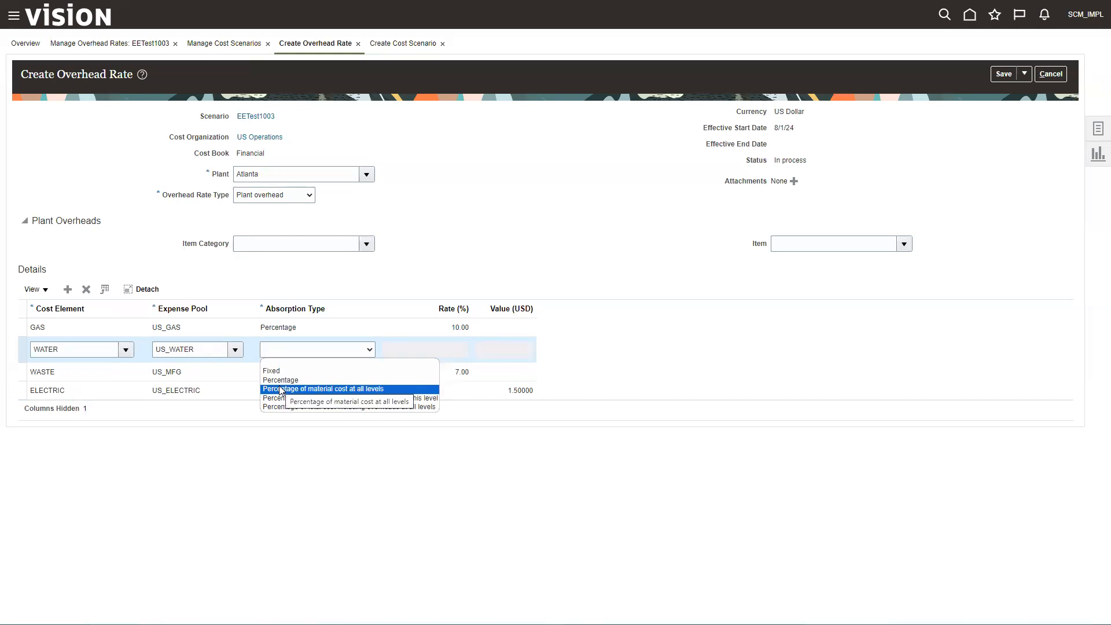
click(496, 471)
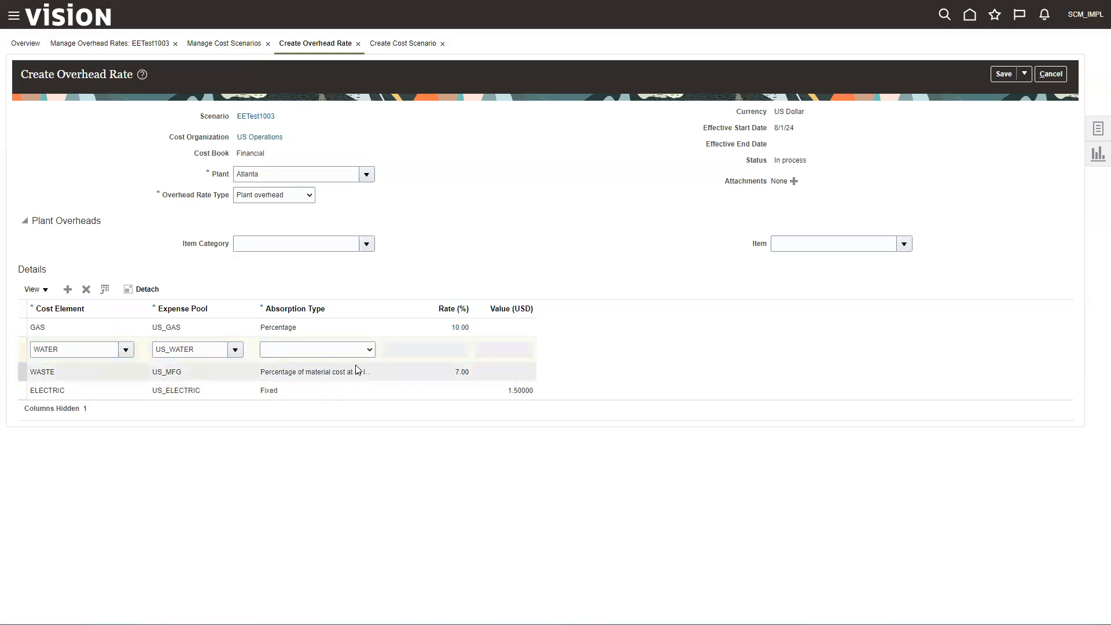
click(350, 325)
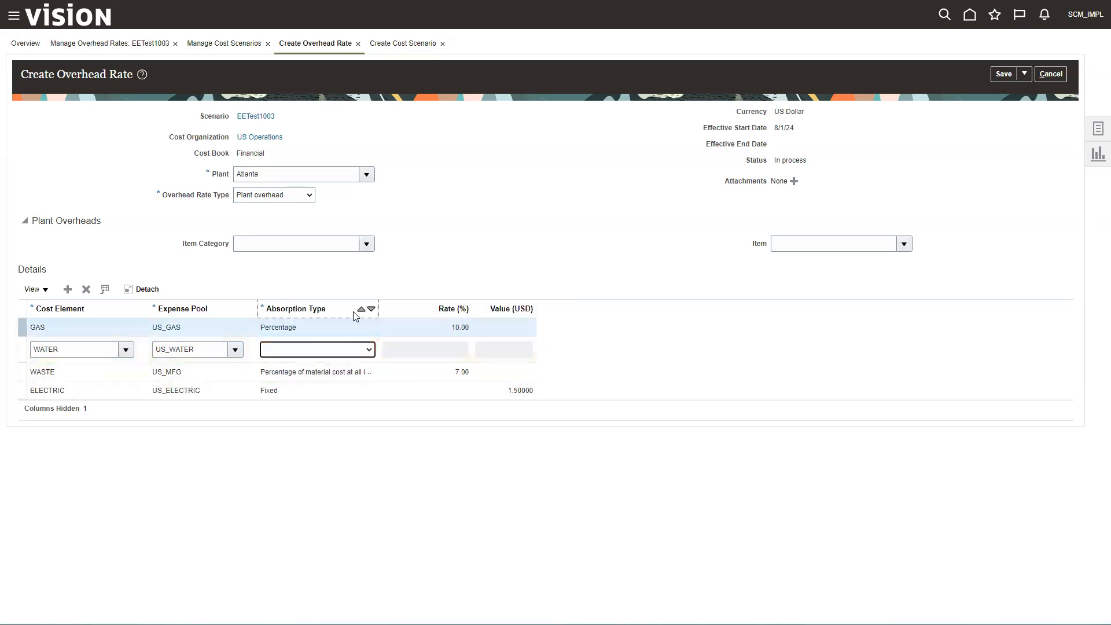
drag(380, 306, 409, 308)
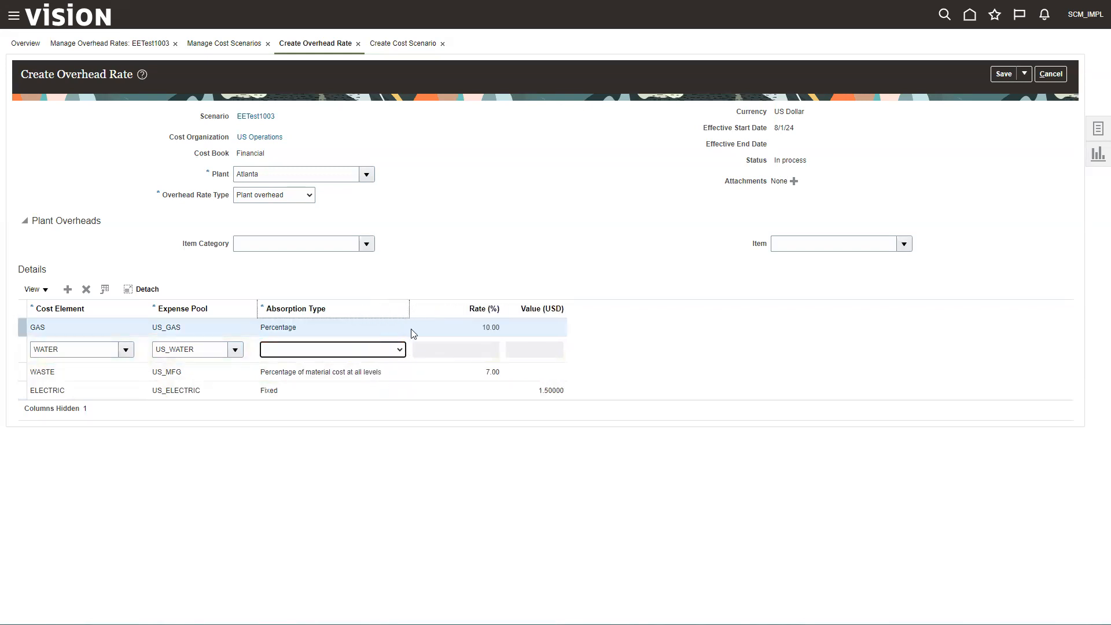
Step: Set the WATER line's absorption type to Percentage of total cost excluding overheads at this level and its rate to 11%
click(400, 349)
click(400, 350)
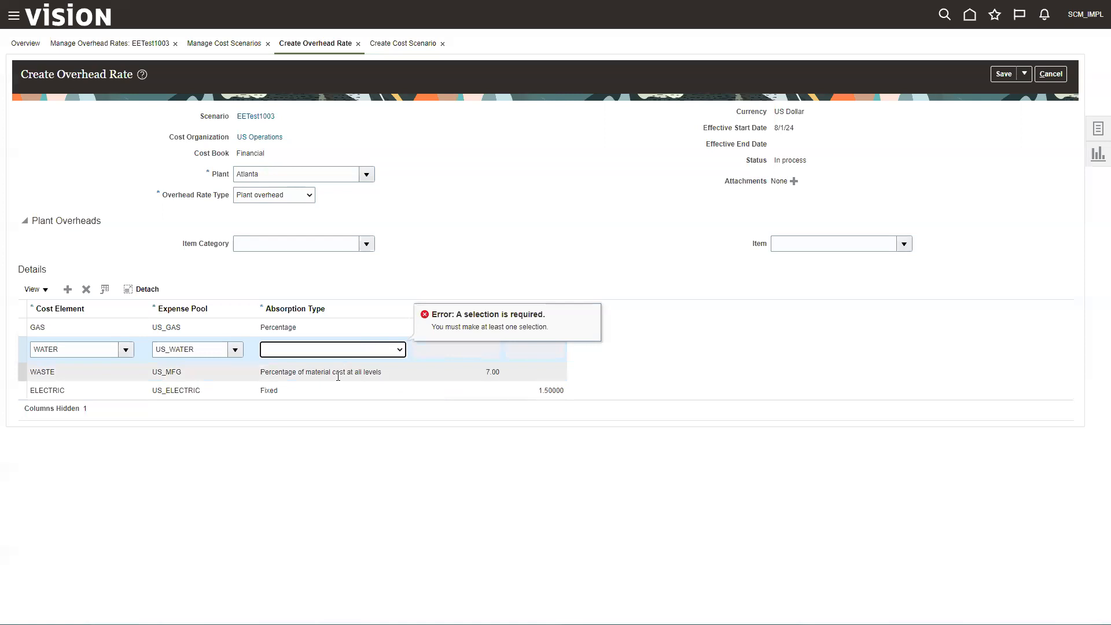
click(402, 350)
click(379, 394)
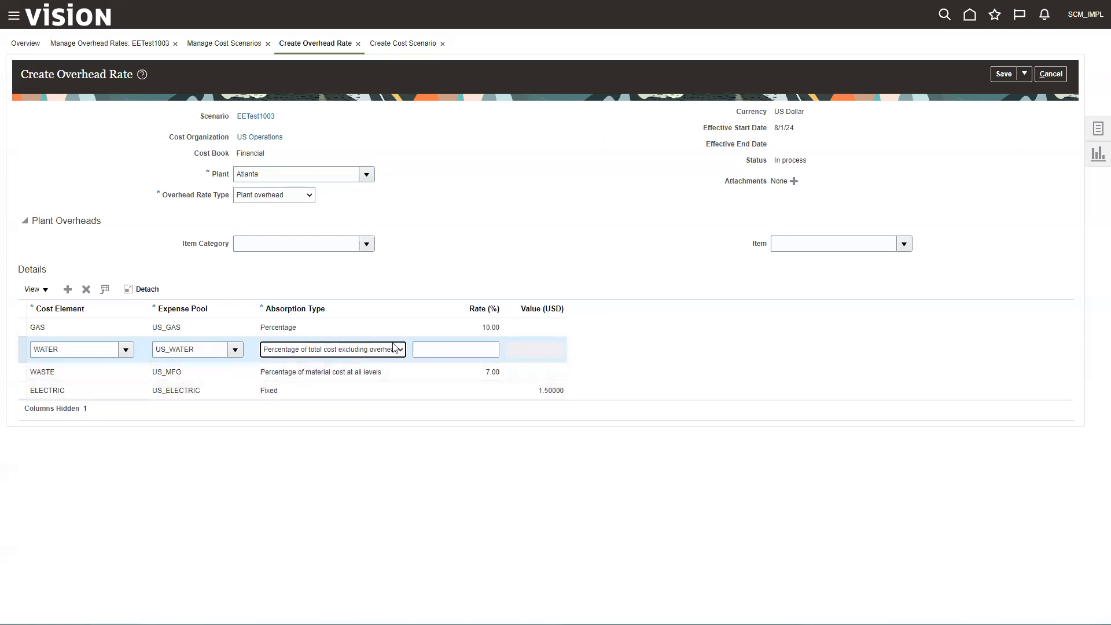
drag(409, 302, 482, 301)
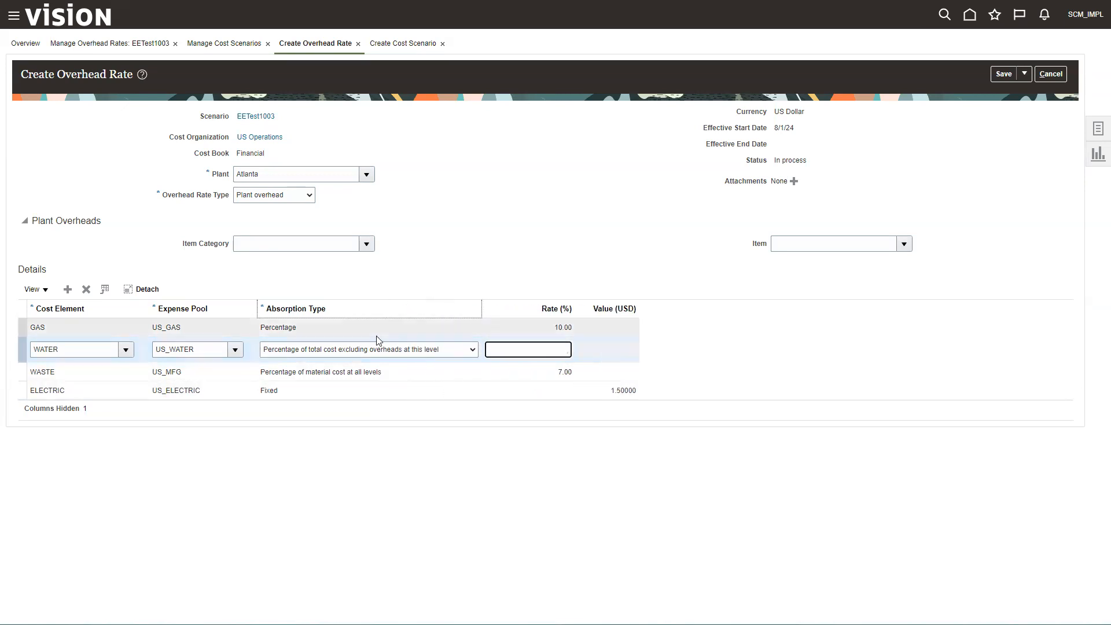
click(522, 348)
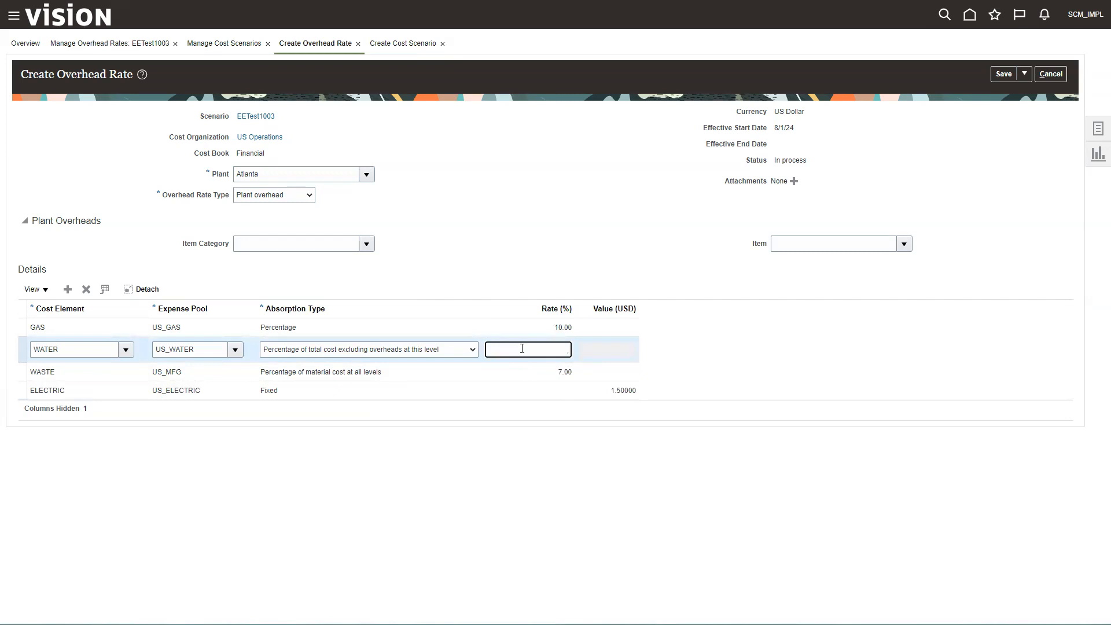
click(503, 392)
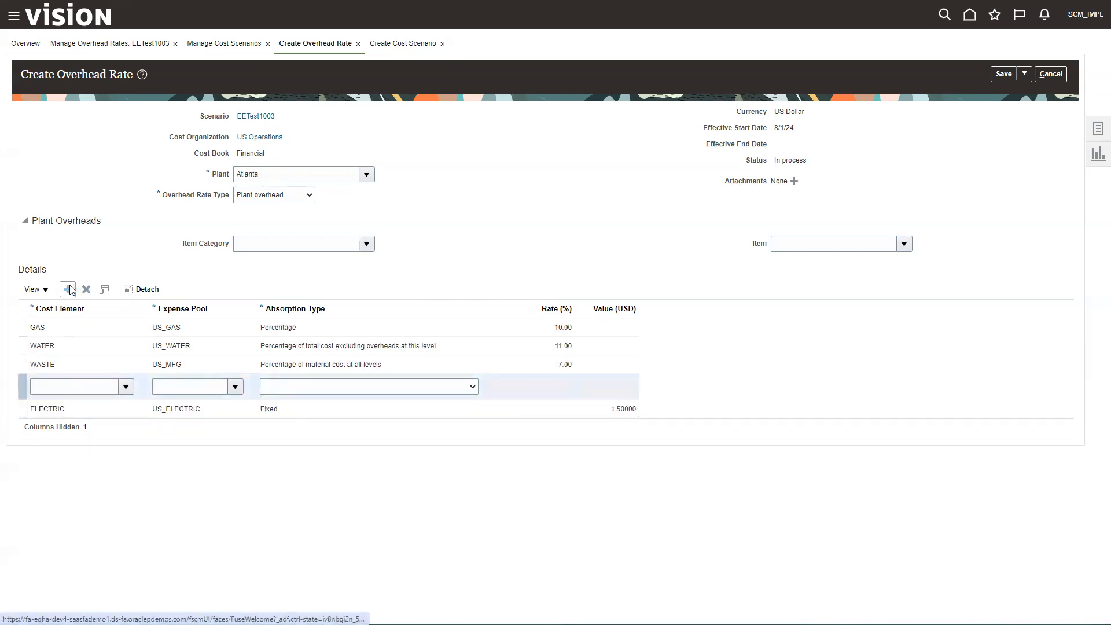
Step: Add a fifth overhead detail line with cost element TER and expense pool US_FACILITY
click(63, 387)
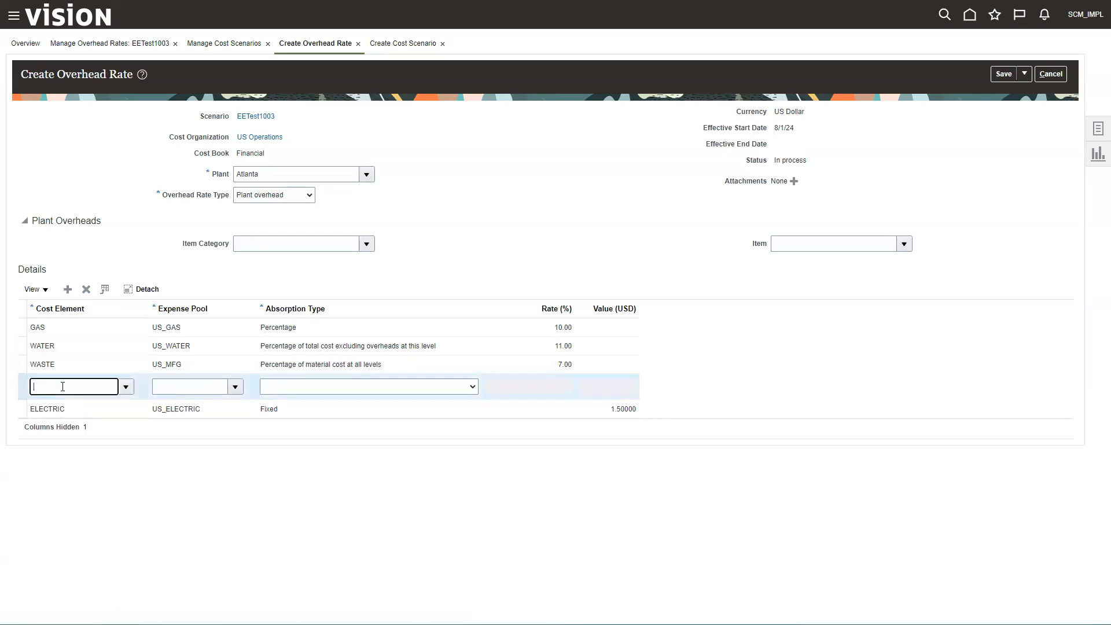
text(TER)
key(Tab)
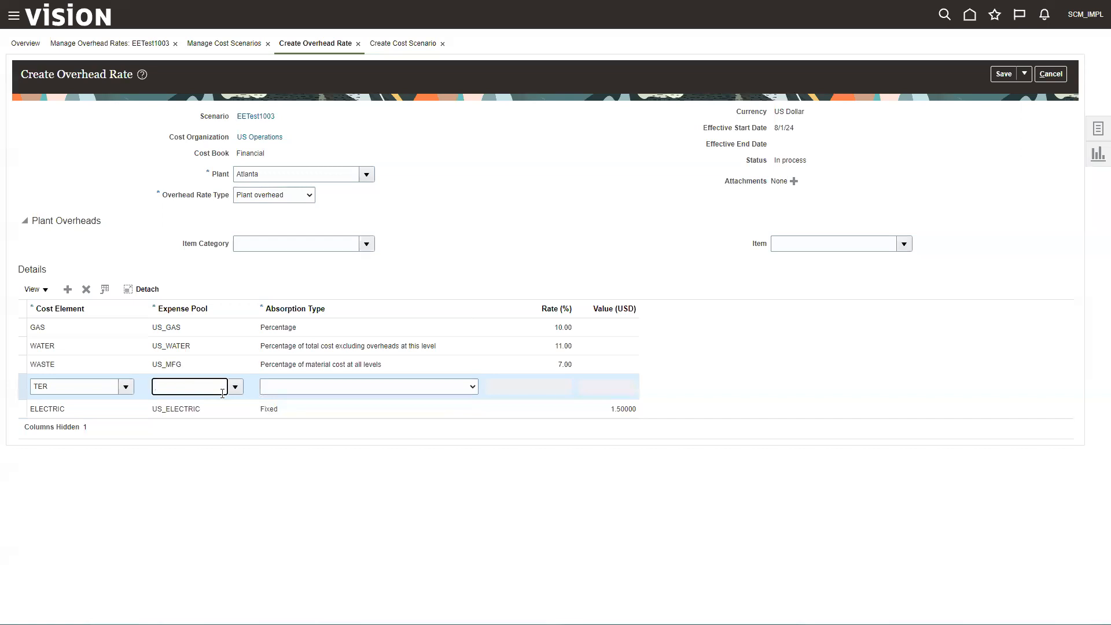
text(US_FACILITY)
key(Tab)
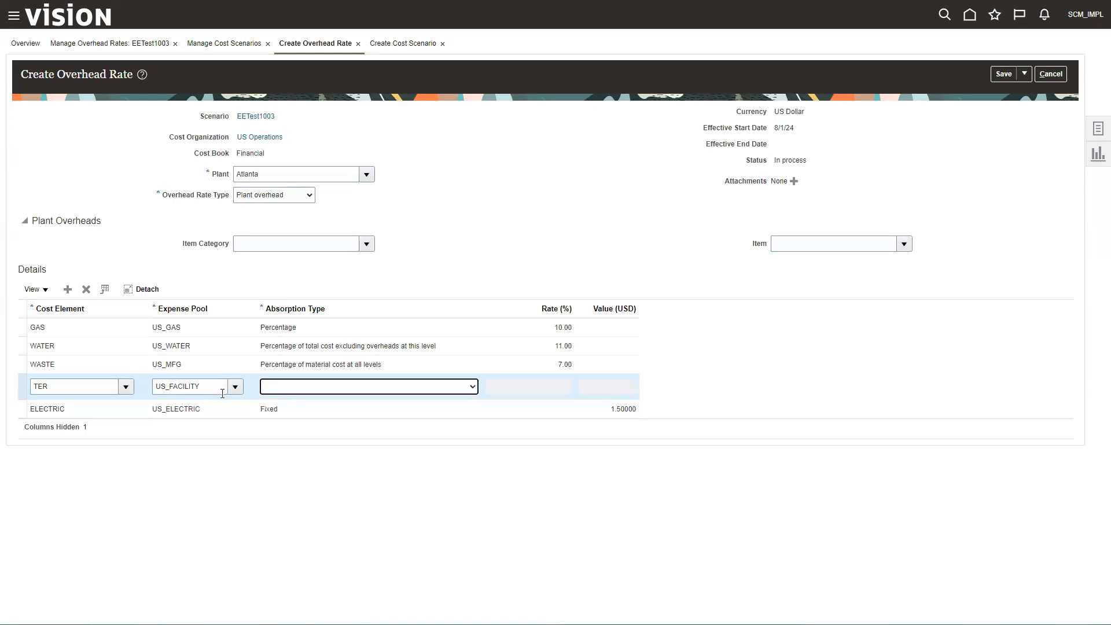
Step: Set the TER line's absorption type to Percentage of total cost including overheads at all levels and its rate to 12%
click(471, 385)
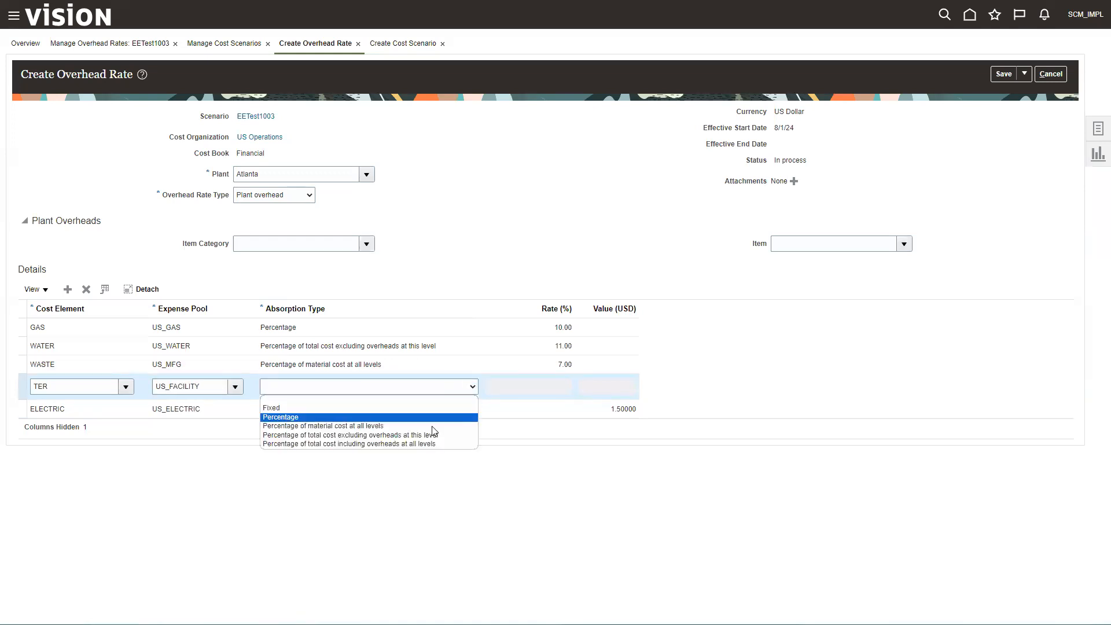
click(377, 444)
click(553, 387)
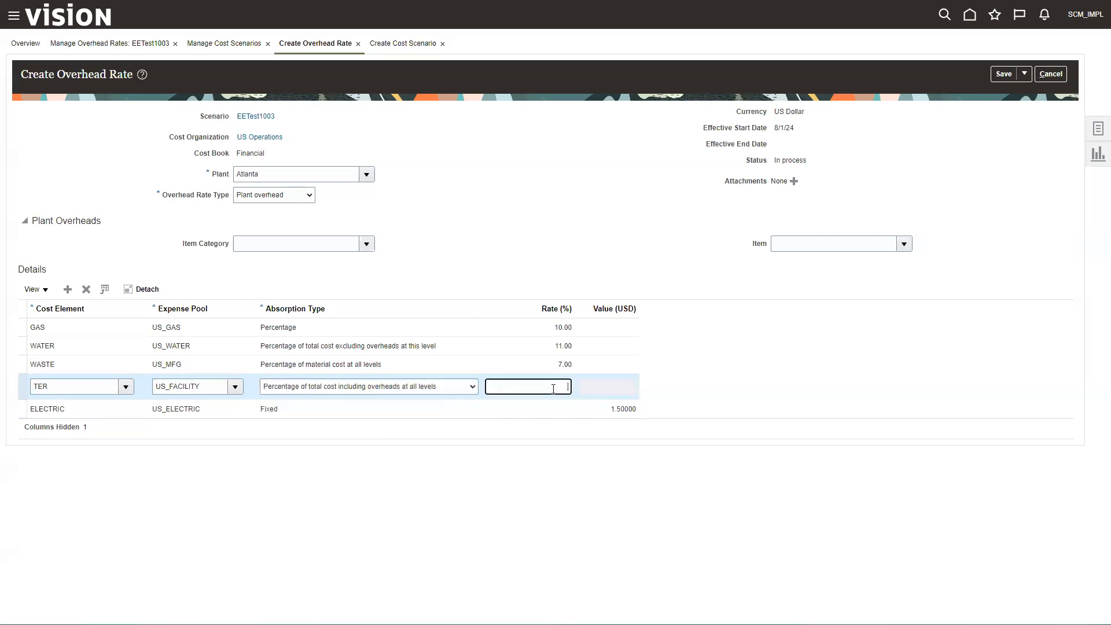
text(12)
key(Tab)
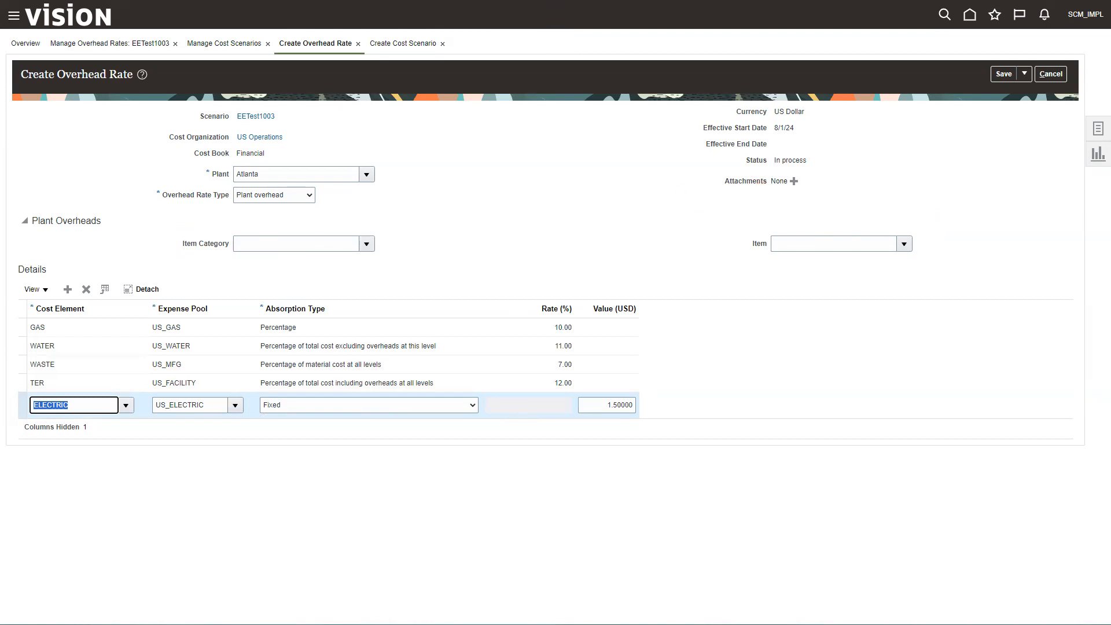
Step: Save the plant overhead rate and start another one for plant Atlanta with rate type Work center overhead
click(1023, 74)
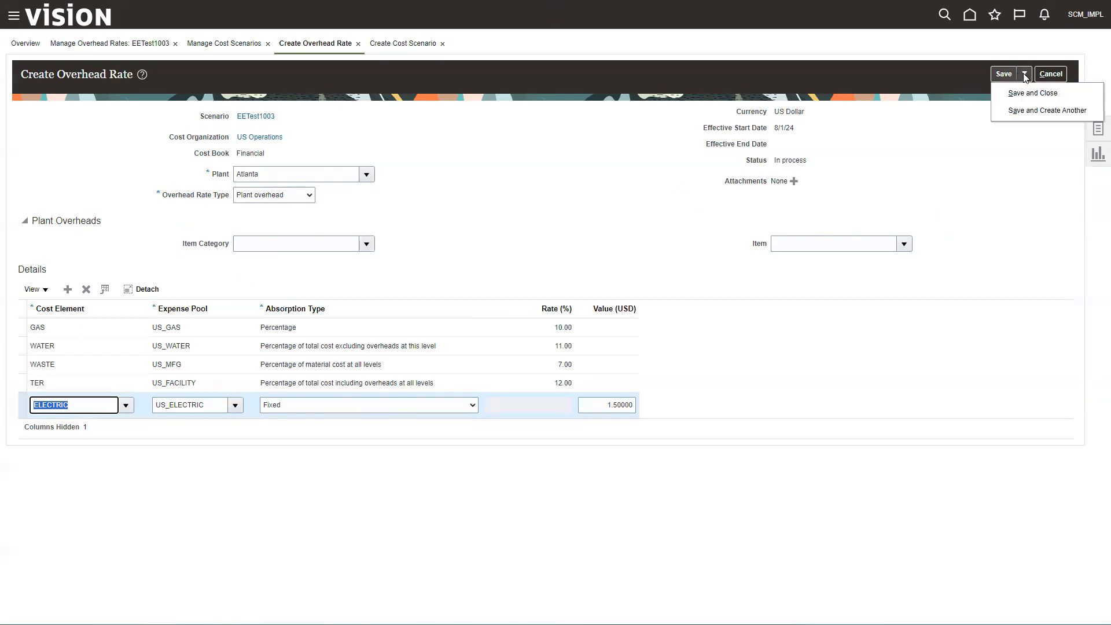
click(1013, 109)
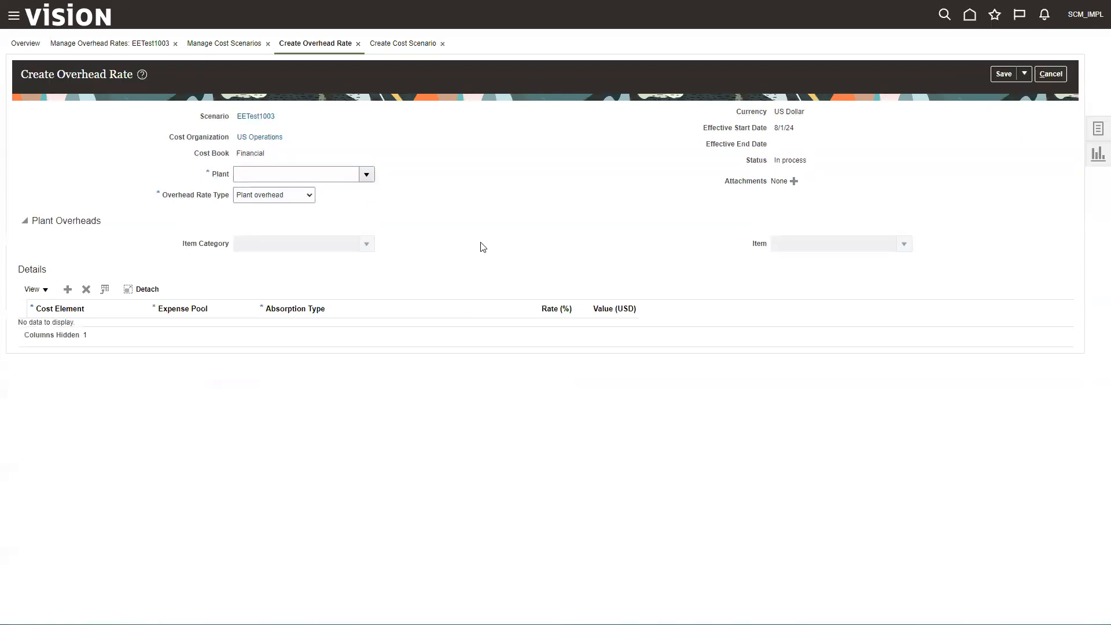
click(367, 173)
click(289, 210)
click(311, 196)
click(295, 217)
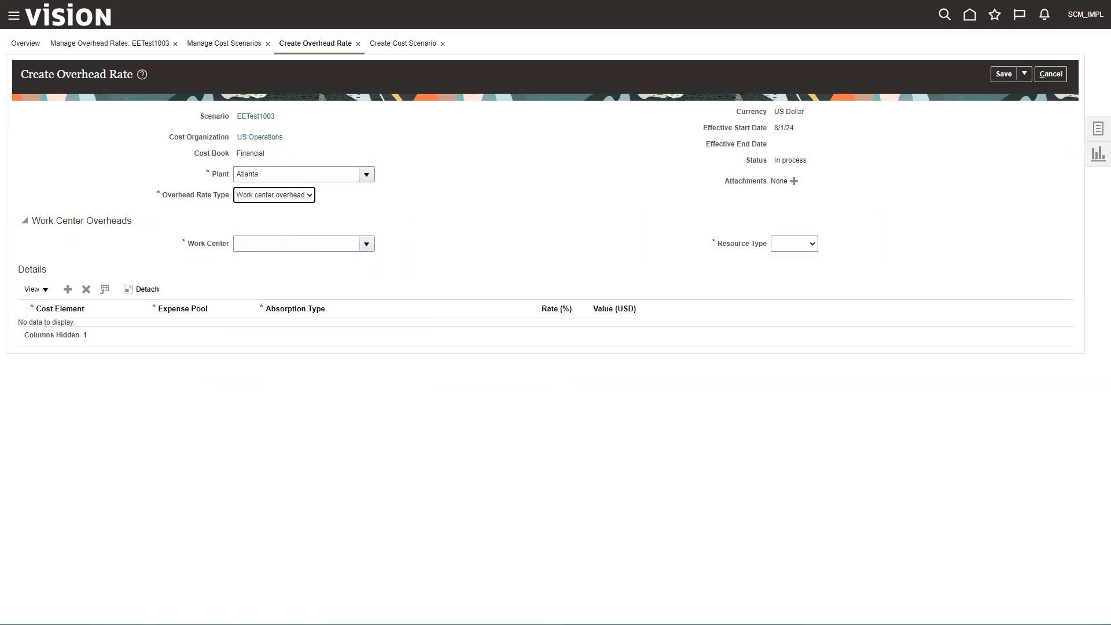
Step: Set the overhead rate's work center to Tablet Assembly and its resource type to Equipment
click(366, 243)
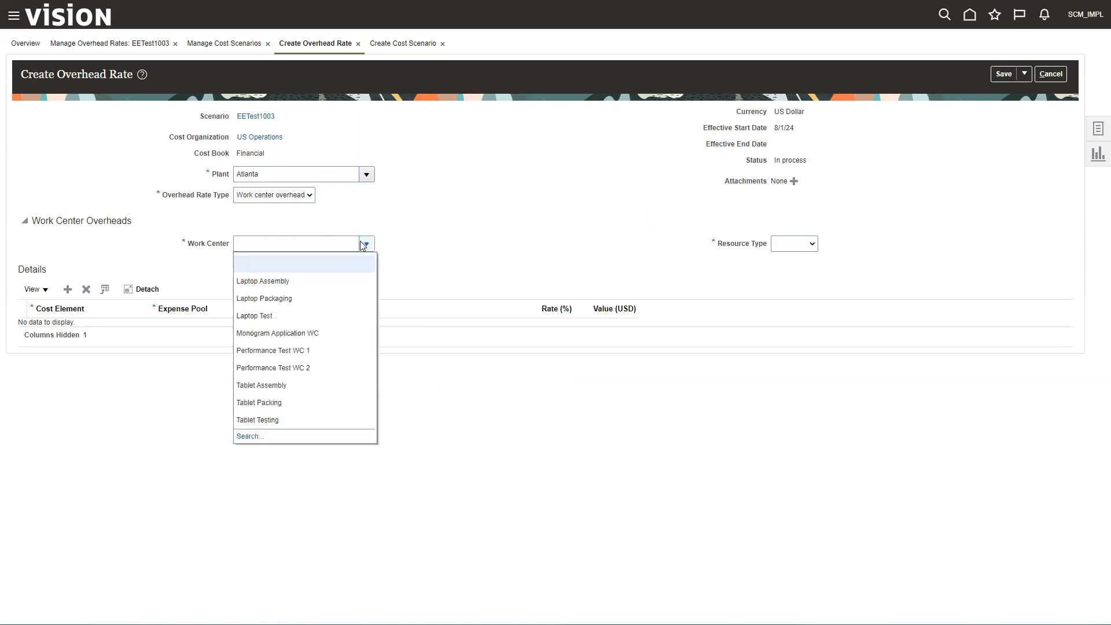
click(262, 384)
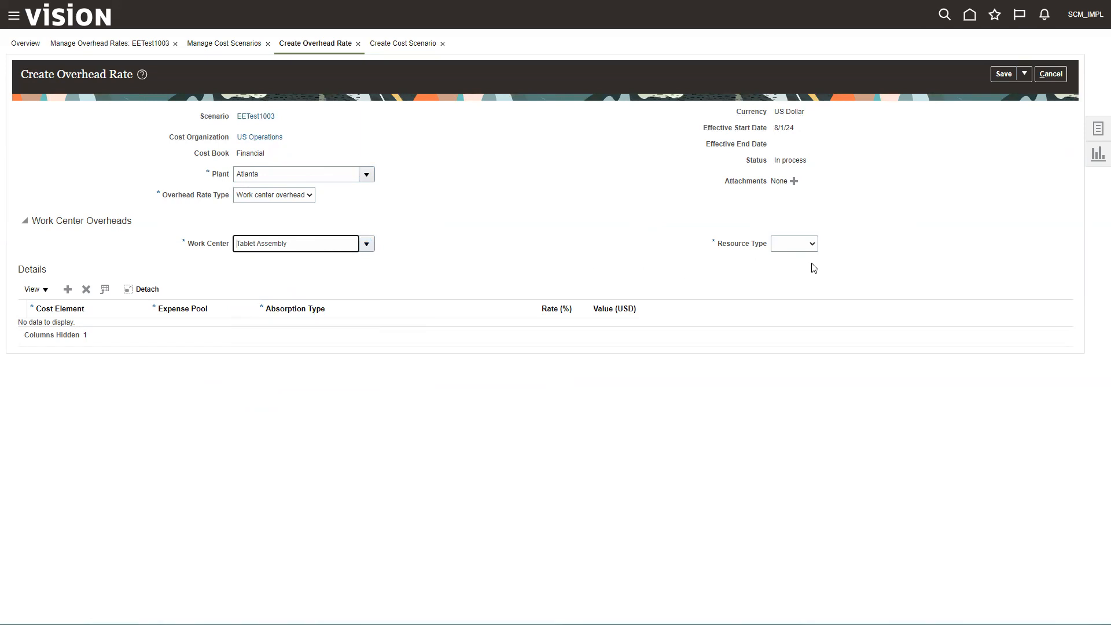
click(815, 243)
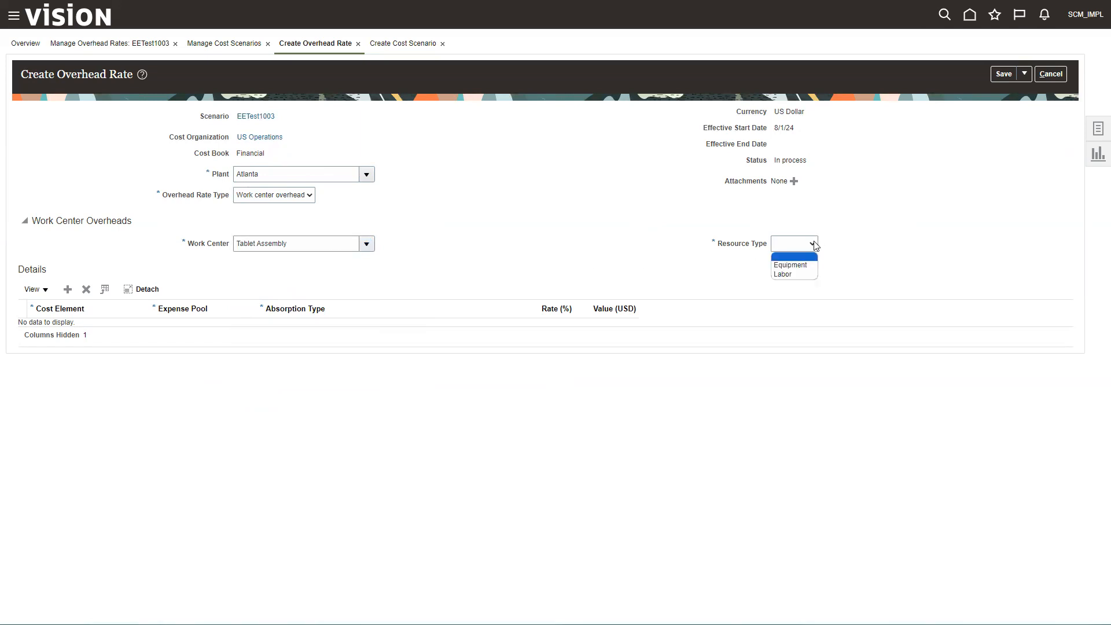
click(790, 266)
Step: Add a detail line with the Common Set cost element RESOURCE OVERHEAD and expense pool US_FACILITY
click(69, 289)
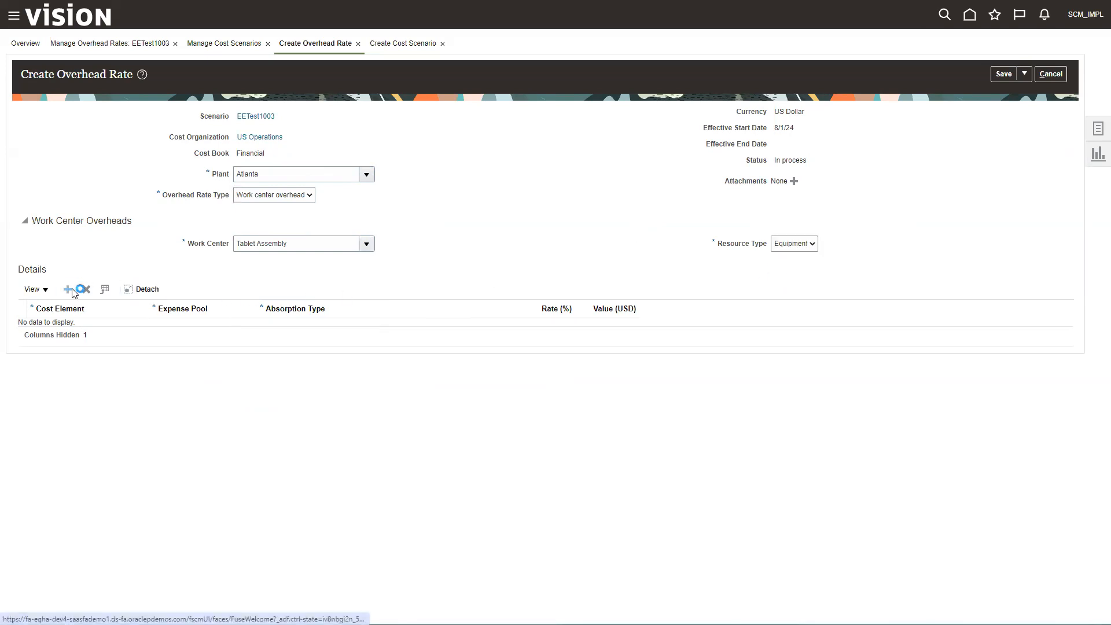
click(110, 330)
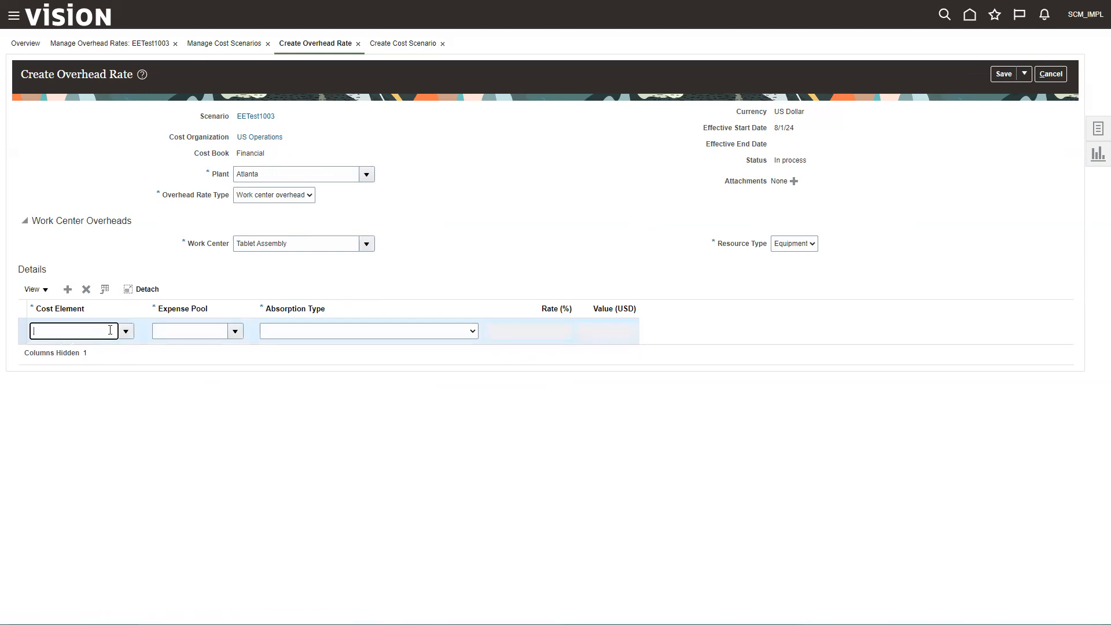
text(Resource)
key(Tab)
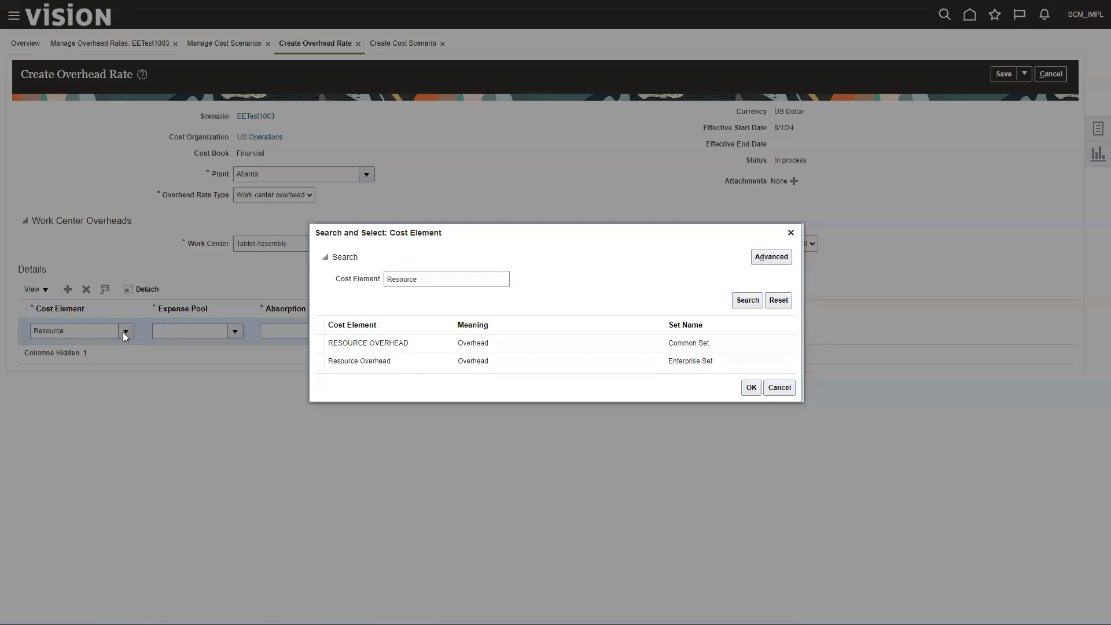
click(419, 342)
click(751, 387)
click(199, 331)
text(US_Facility)
key(Tab)
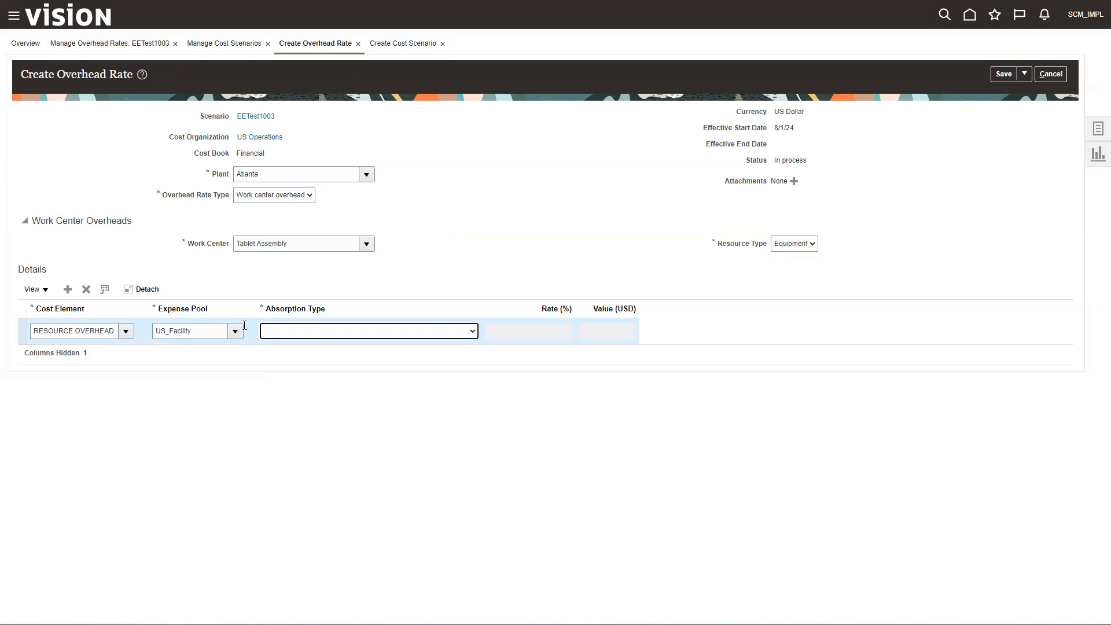
Step: Set the US_FACILITY line's absorption type to Percentage and its rate to 12%
click(472, 331)
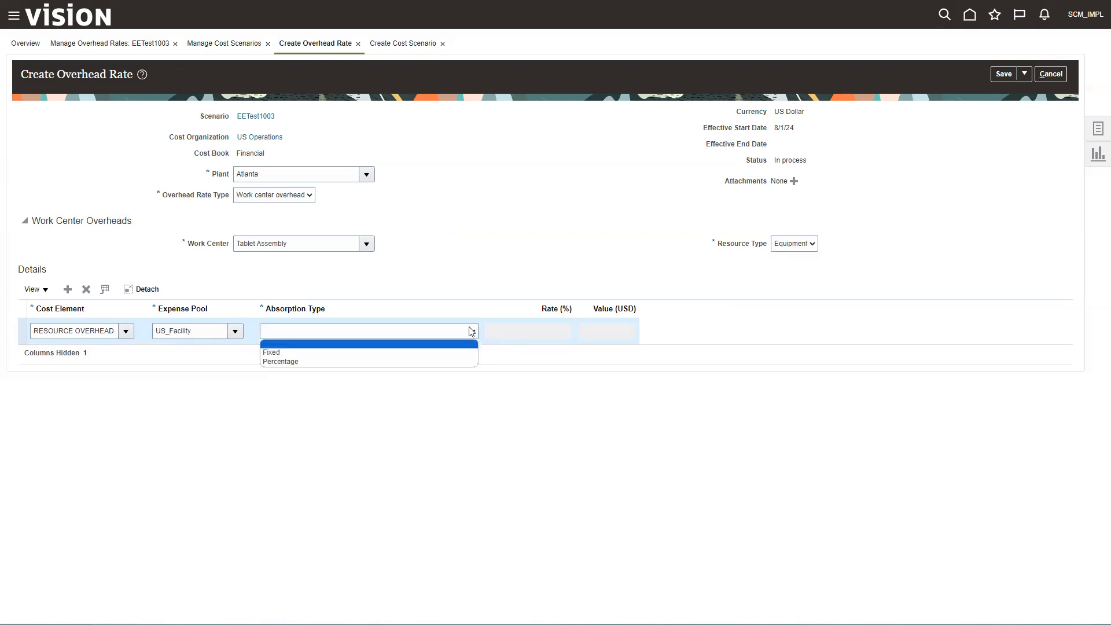
click(280, 362)
click(521, 329)
text(12)
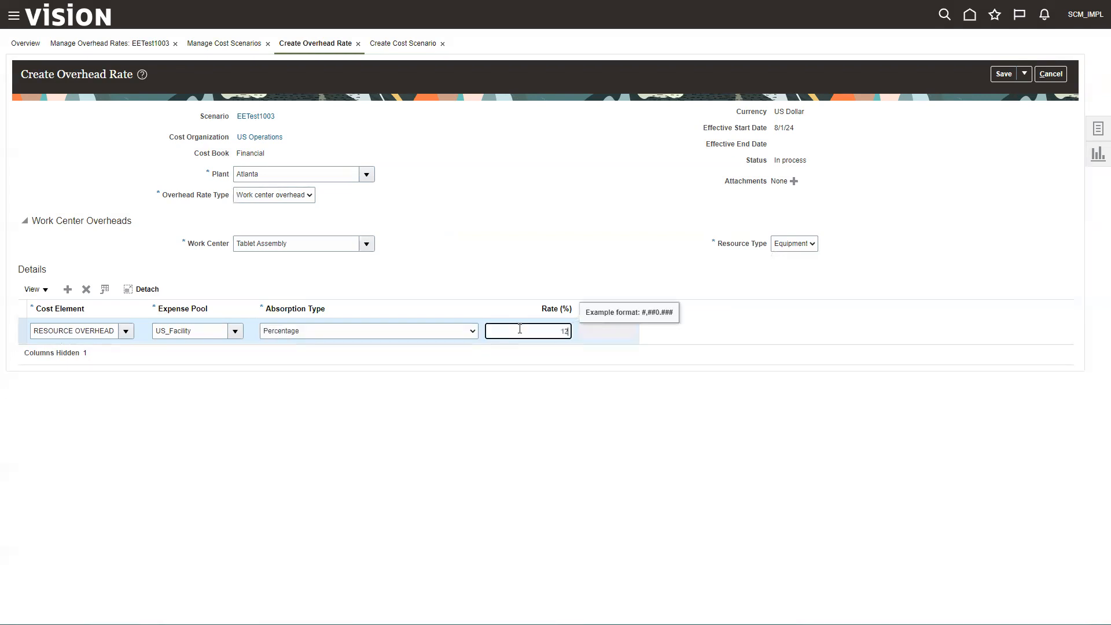
key(Tab)
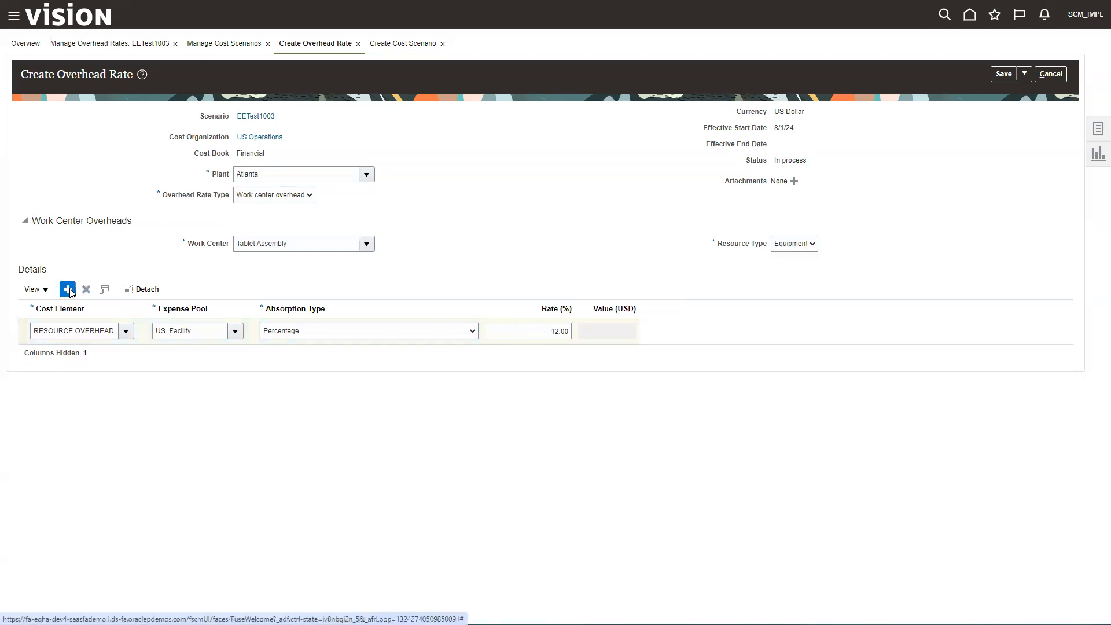
Step: Add a second detail line with the Common Set cost element RESOURCE OVERHEAD and expense pool US_MFG
click(68, 289)
click(71, 332)
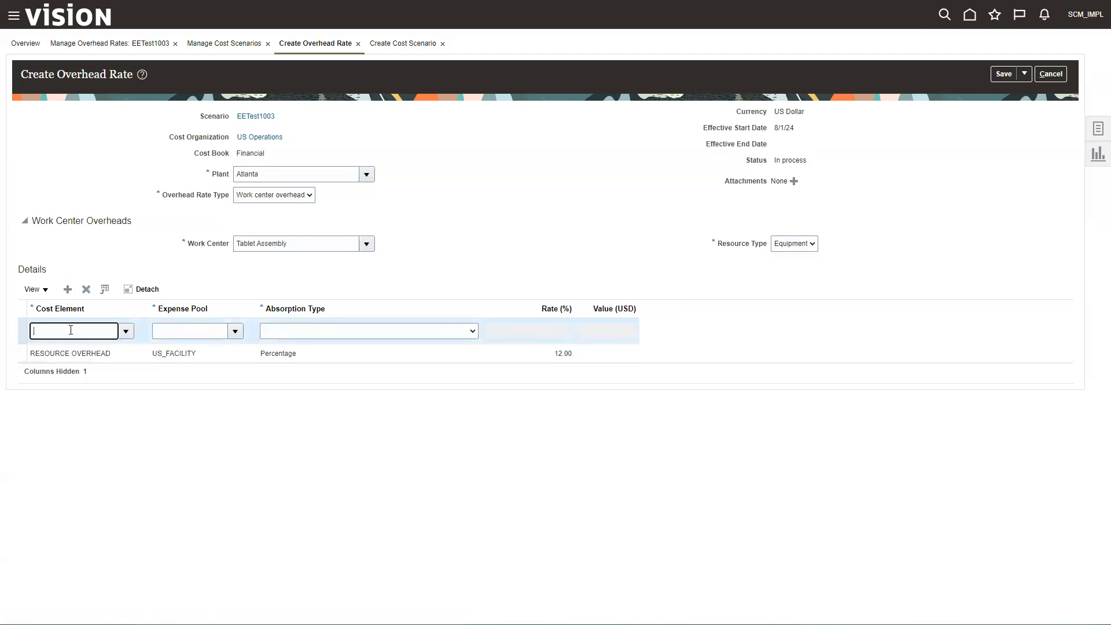
text(RESOURCE OVERHEAD)
key(Tab)
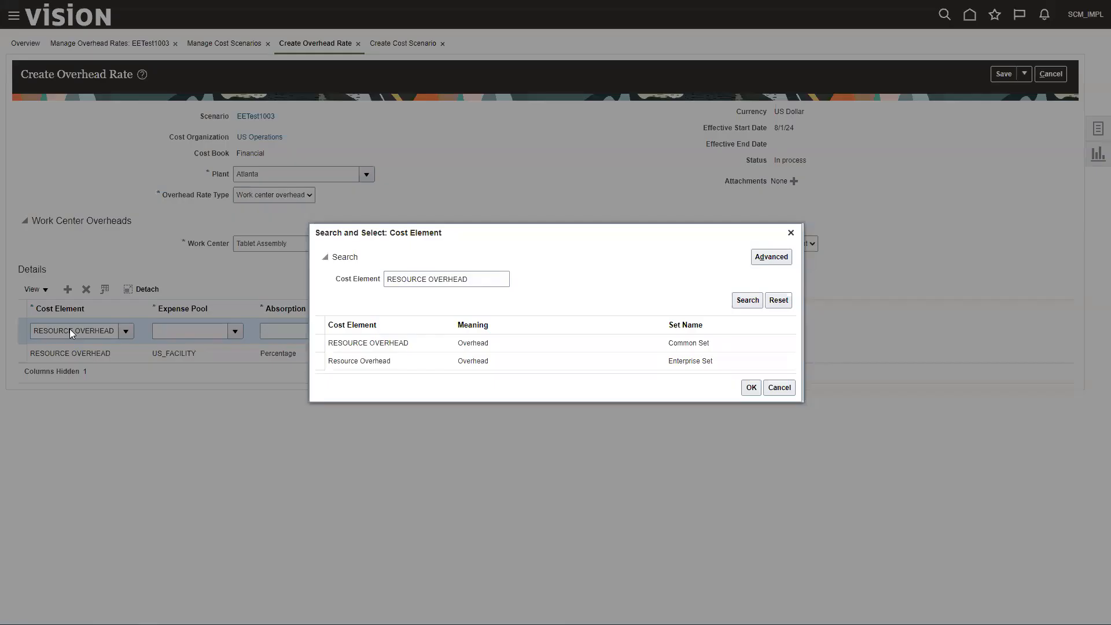
click(416, 342)
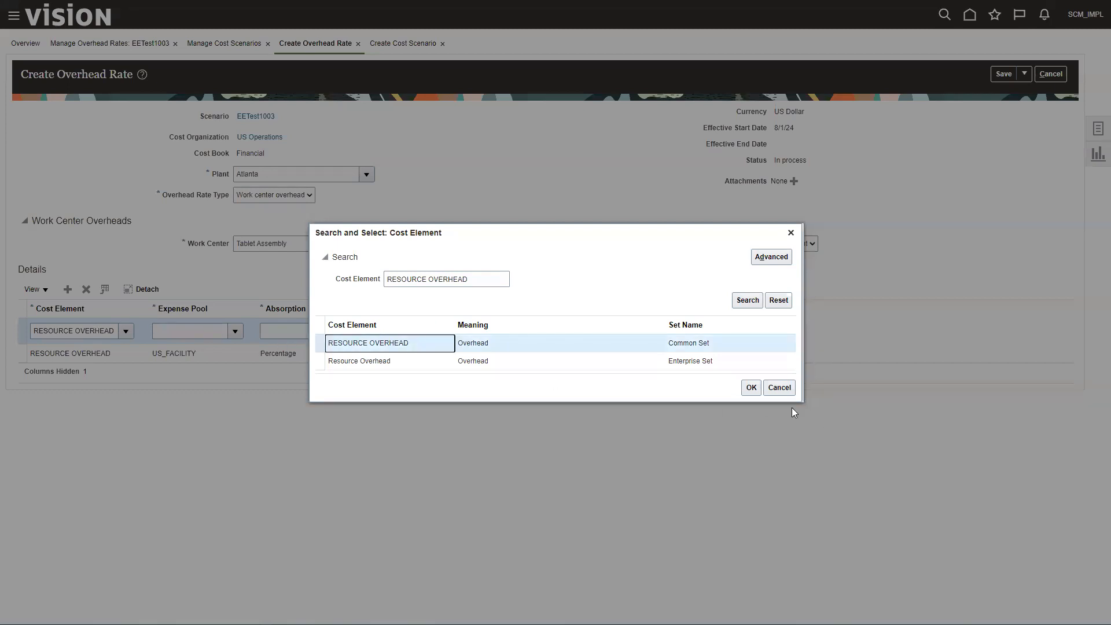
click(750, 388)
click(176, 328)
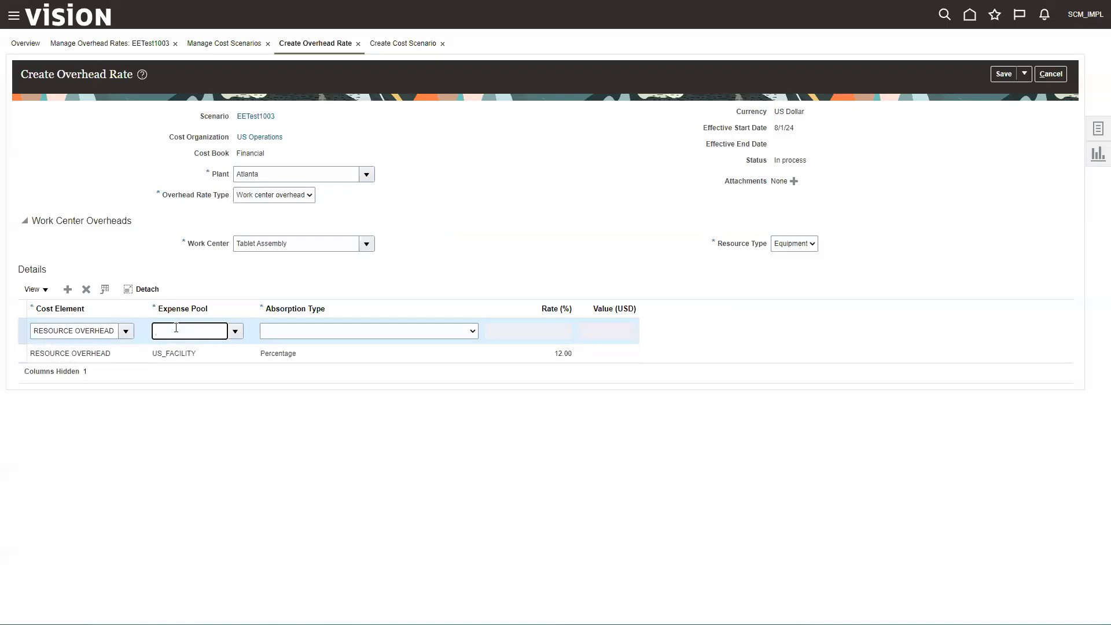
text(US_MFG)
key(Tab)
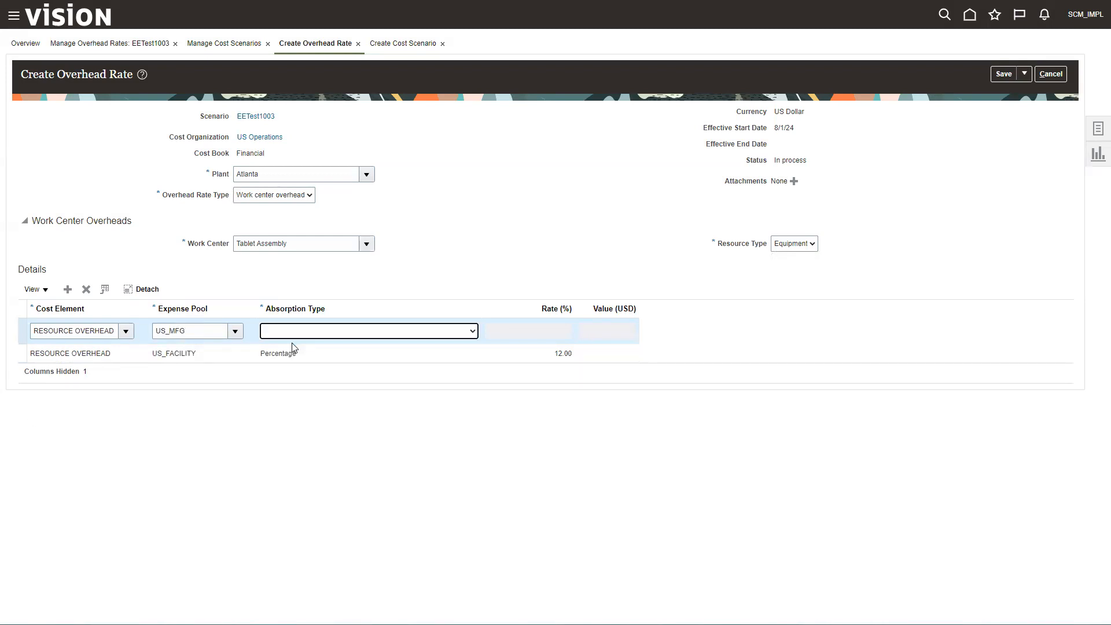
Step: Set the US_MFG line's absorption type to Fixed and its value to 2.75 USD
click(381, 331)
click(322, 351)
click(596, 332)
text(2)
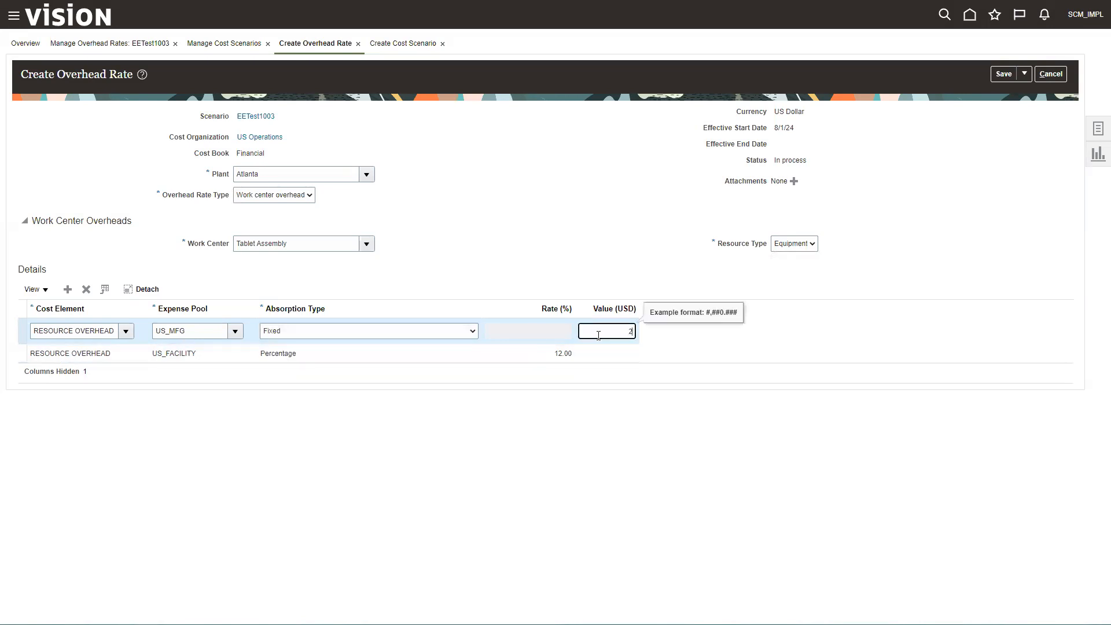
text(.75)
key(Tab)
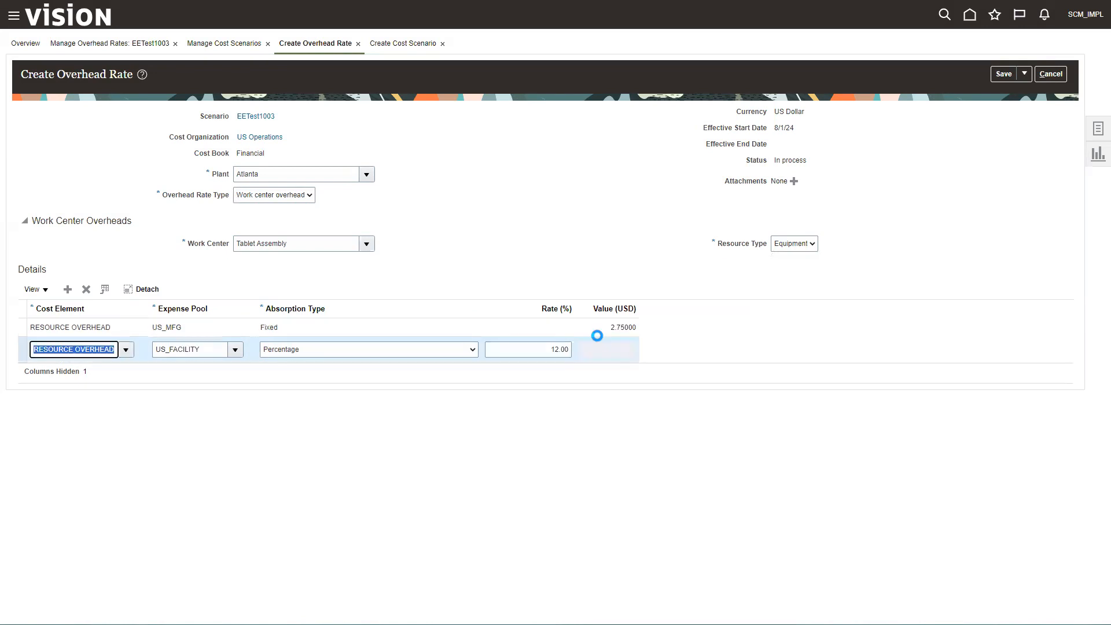
Step: Change the work center overhead's resource type to Labor, and save and close the overhead rate
click(296, 246)
click(814, 243)
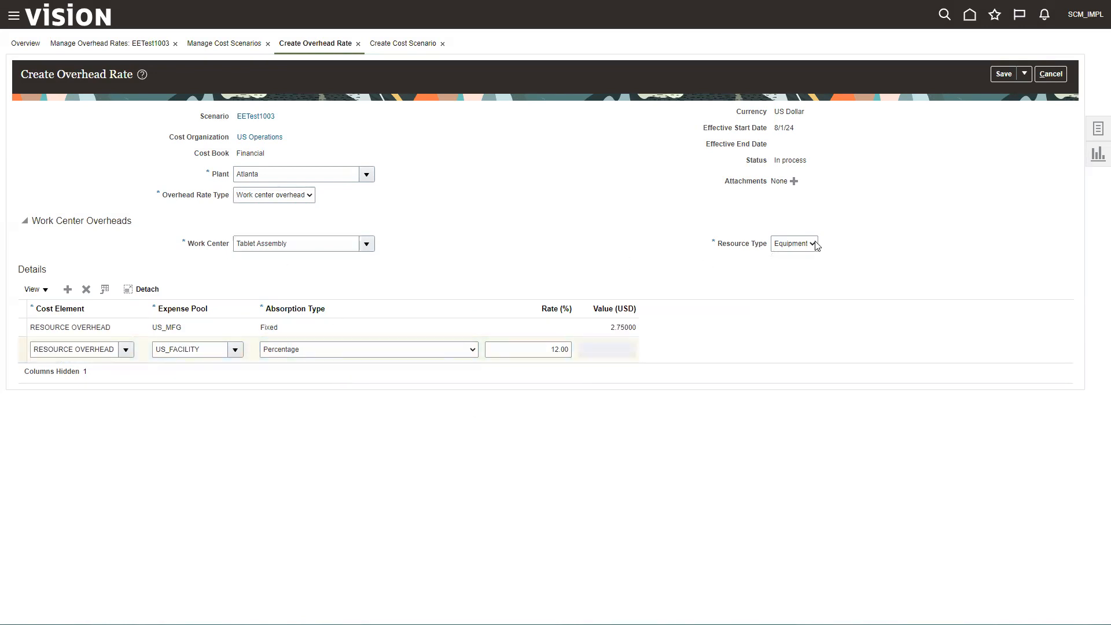
click(799, 265)
click(814, 244)
click(799, 274)
click(730, 260)
click(1021, 73)
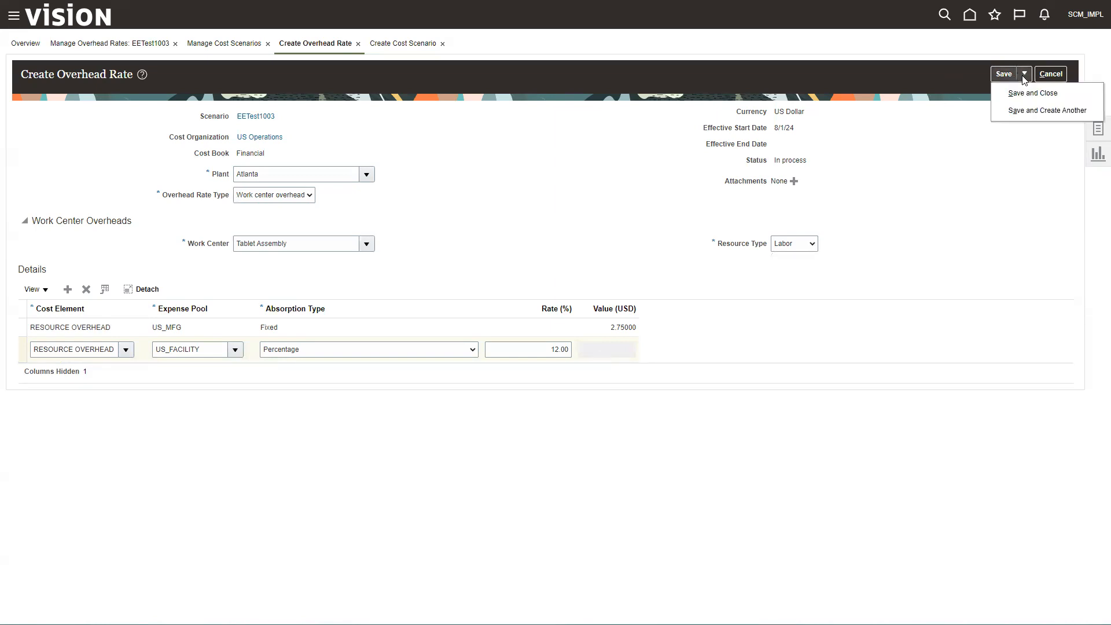
click(1017, 93)
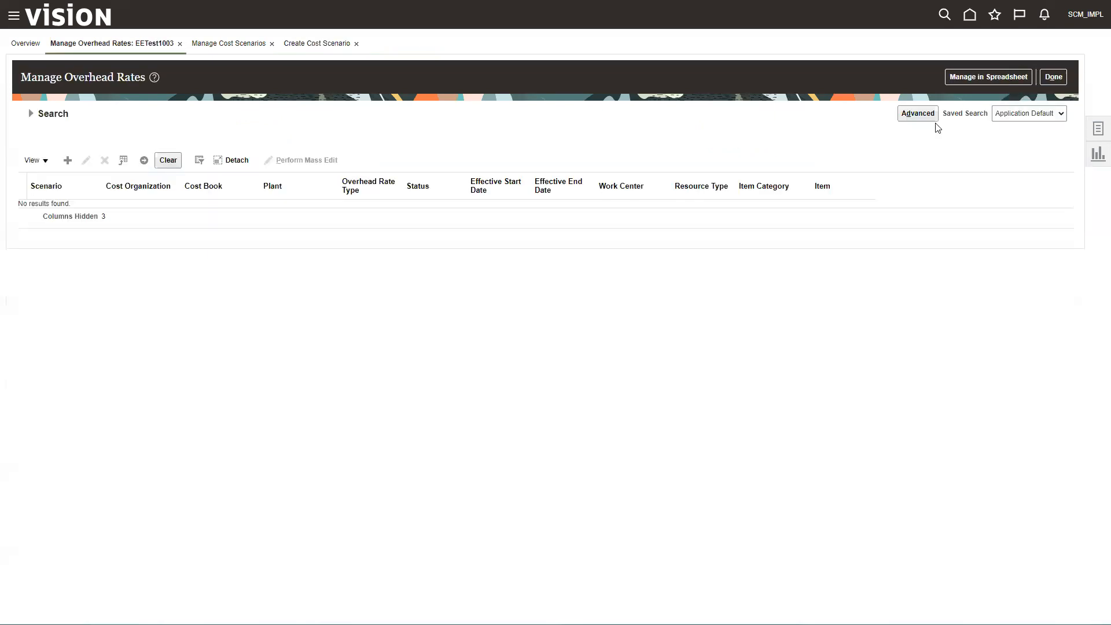
Step: Search the scenario's overhead rates, review the plant overhead's detail lines, and return to the cost scenario
click(31, 113)
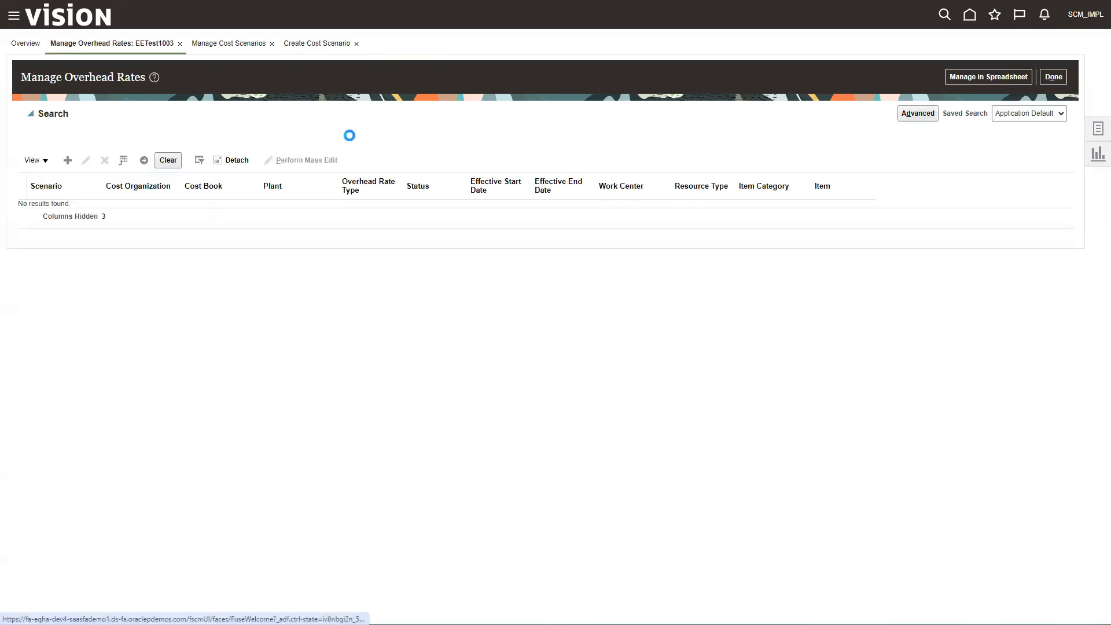
click(983, 210)
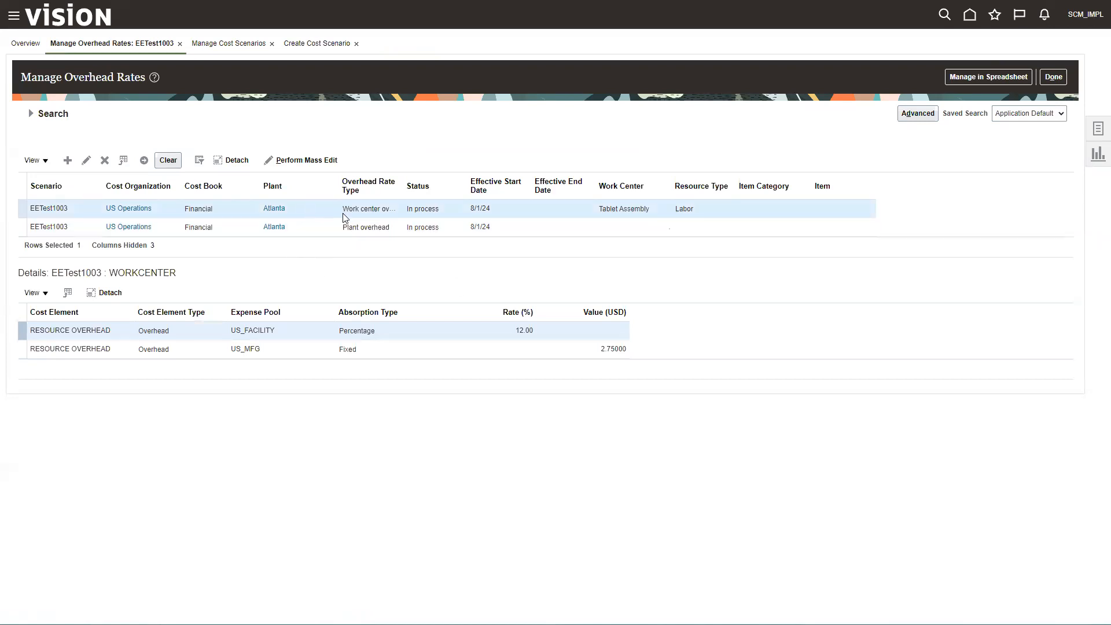
drag(404, 185, 422, 184)
click(400, 227)
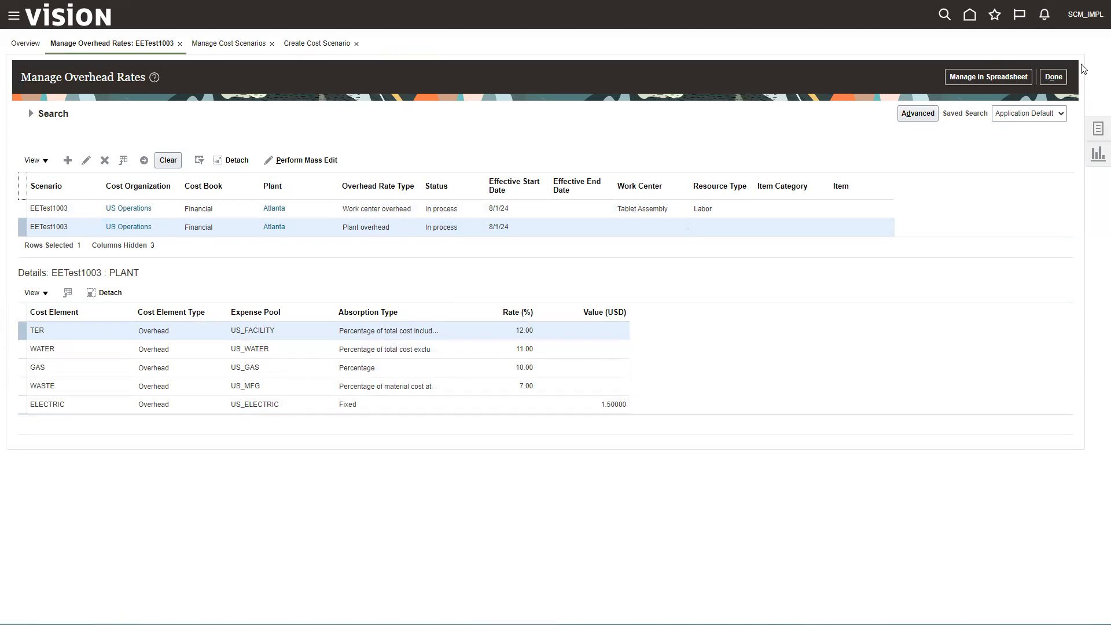
click(1053, 77)
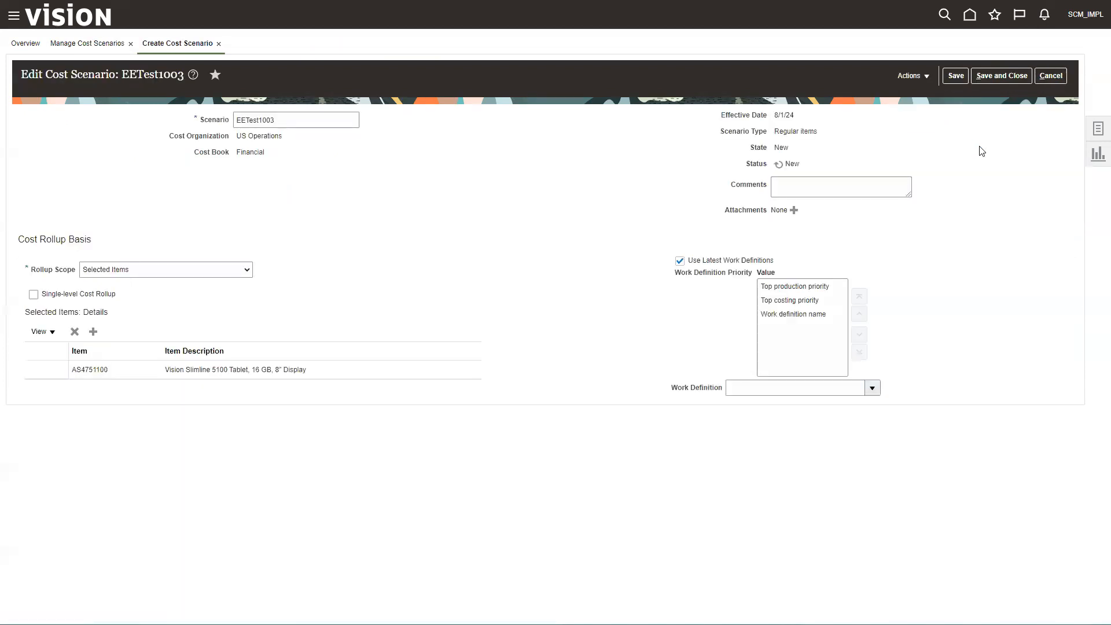
Step: Save cost scenario EETest1003 and submit its Roll up Costs process
click(952, 78)
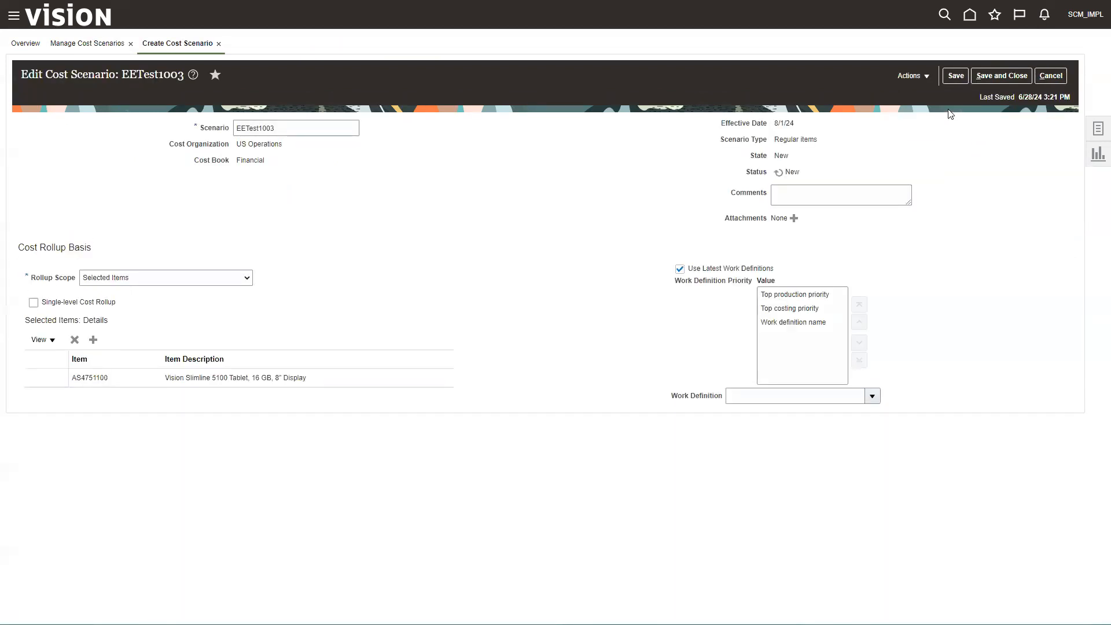
click(925, 76)
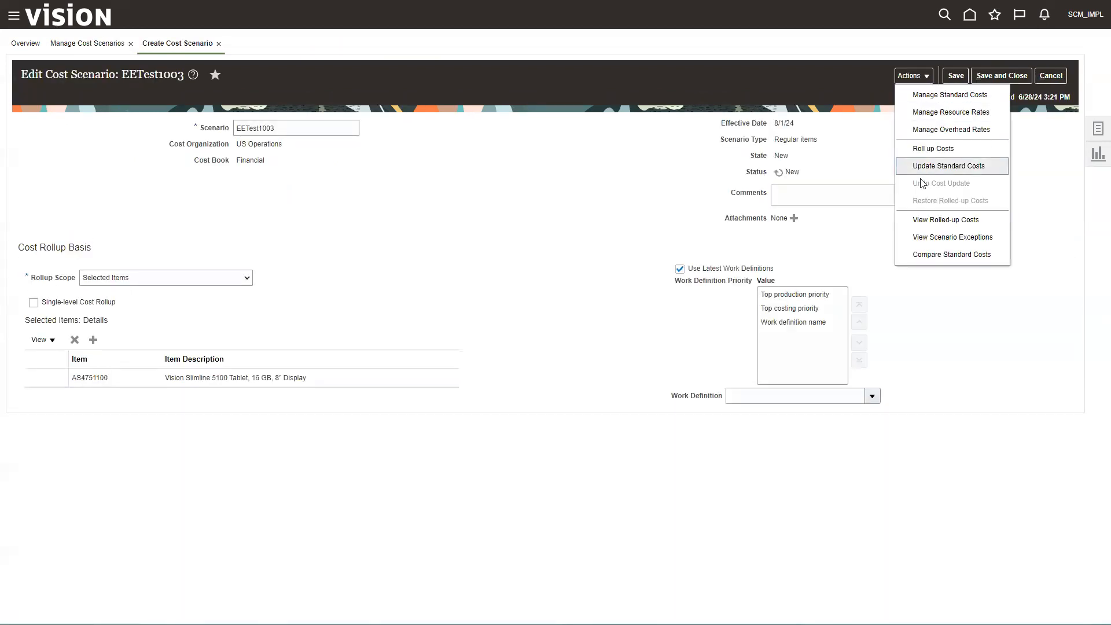
click(925, 219)
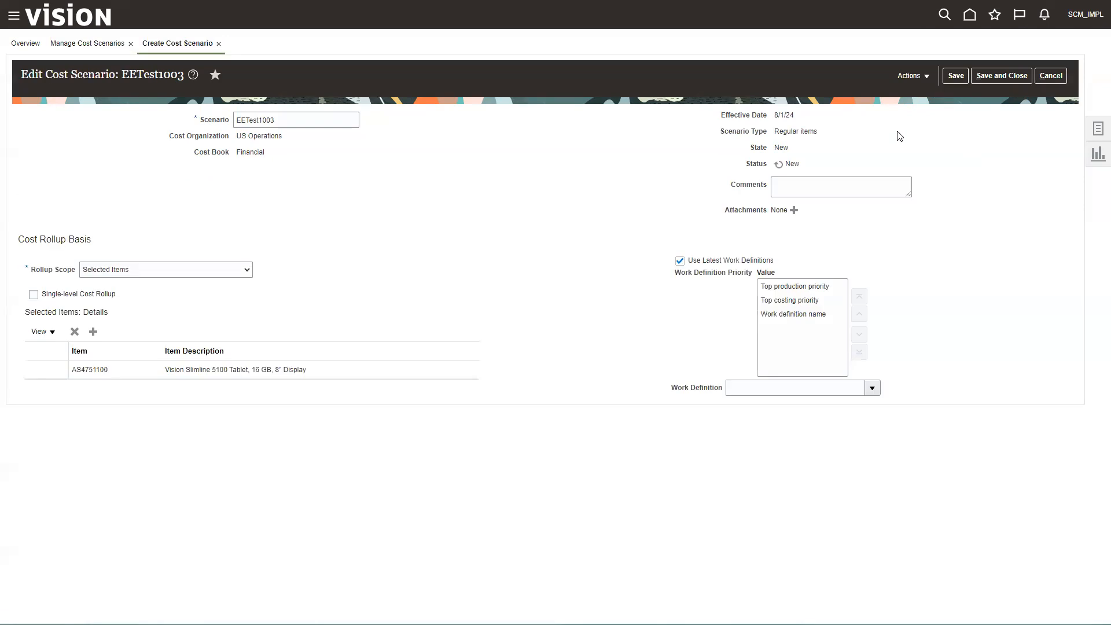
click(912, 76)
click(922, 150)
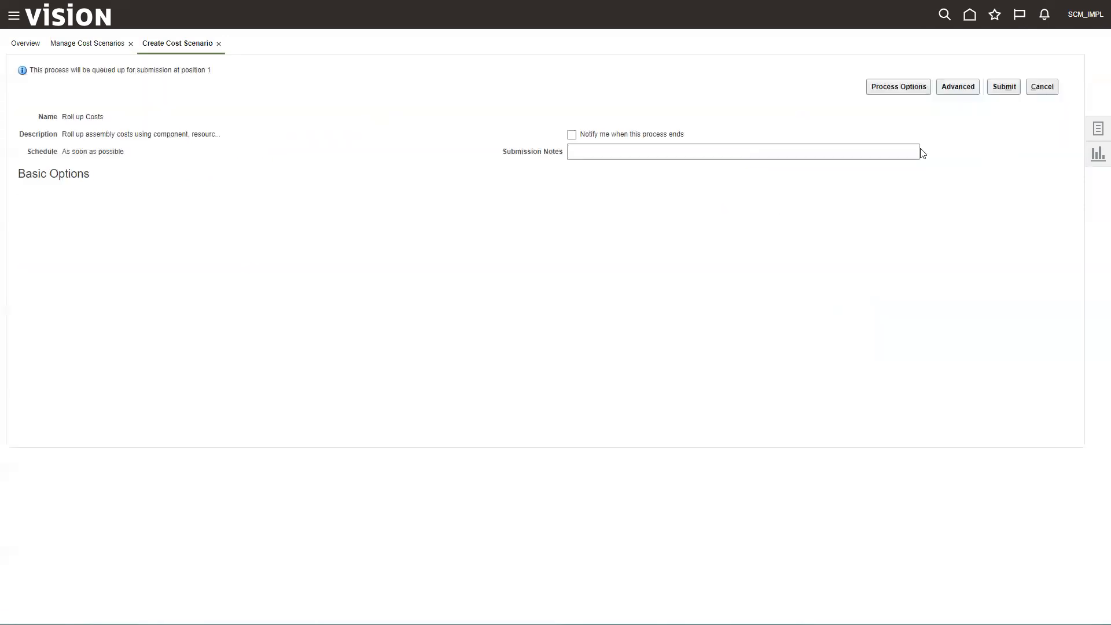
click(1004, 87)
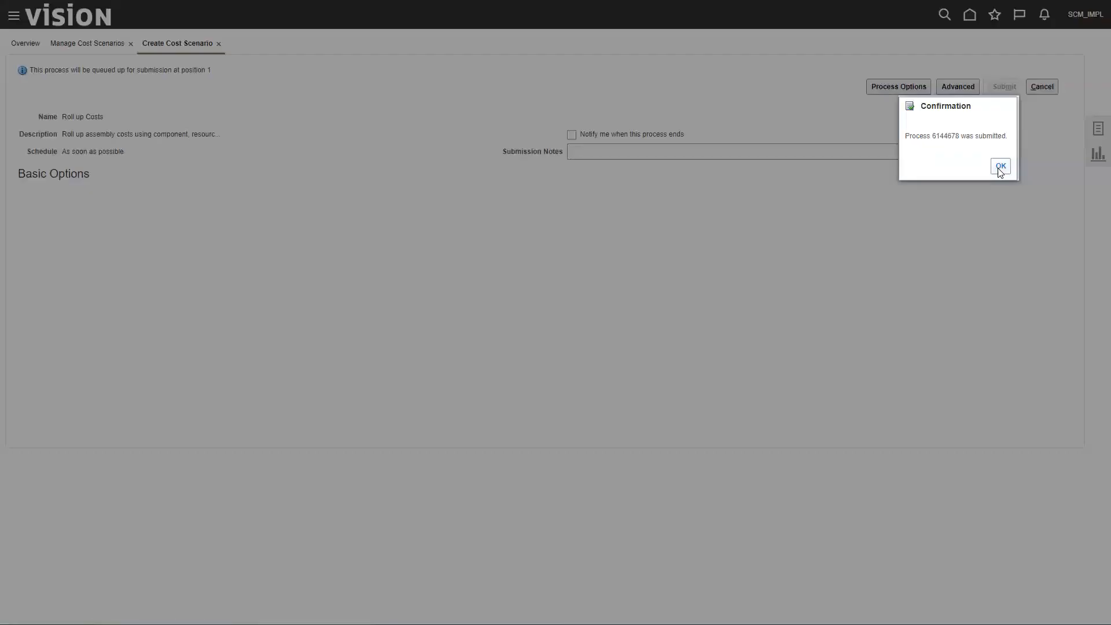
click(1000, 166)
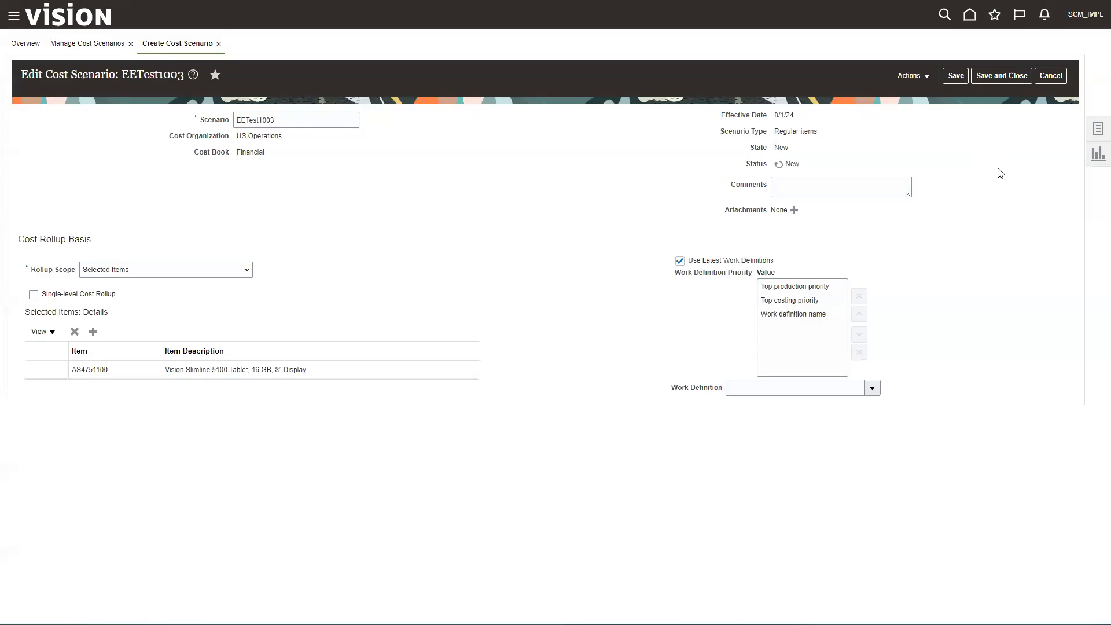
Step: Refresh the rollup status and examine the scenario exceptions, including the details of the orphaned resources message
click(779, 166)
click(779, 166)
click(925, 81)
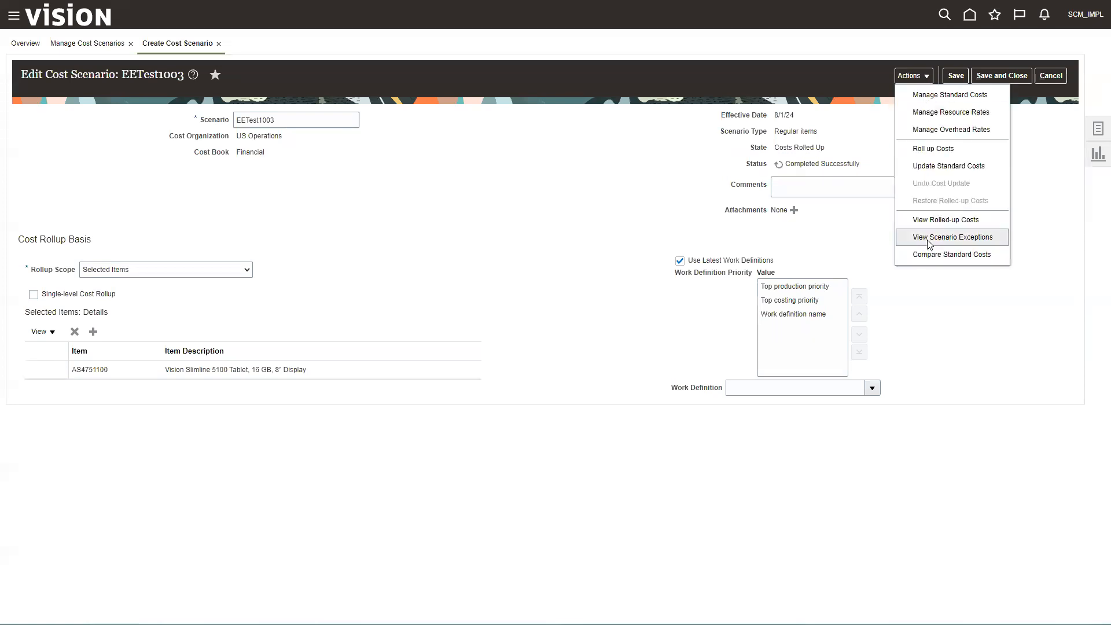
click(928, 238)
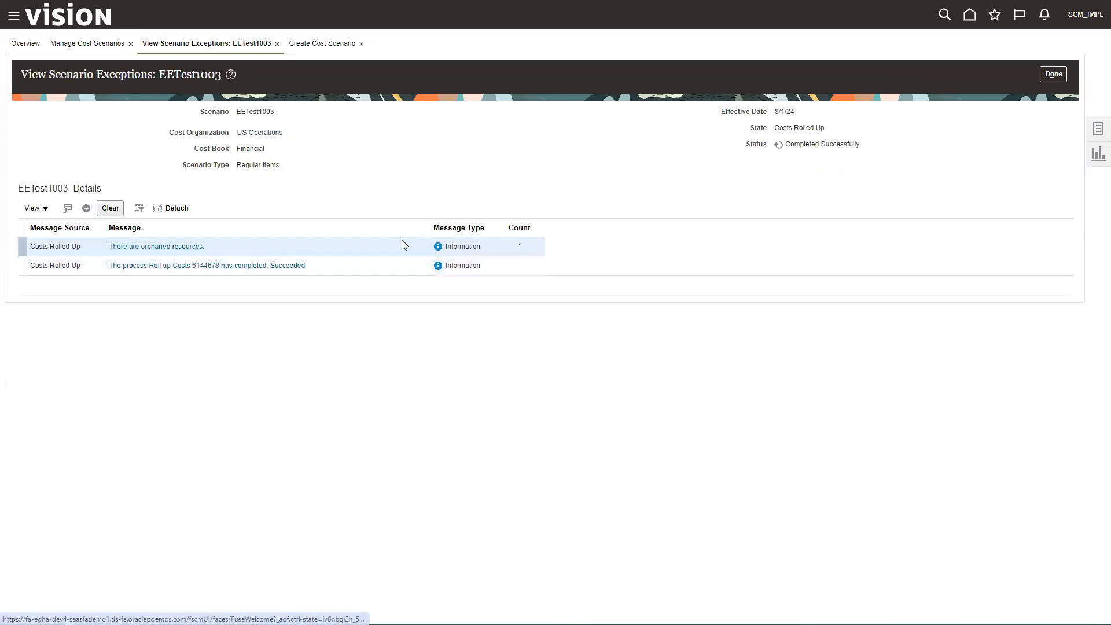
click(520, 247)
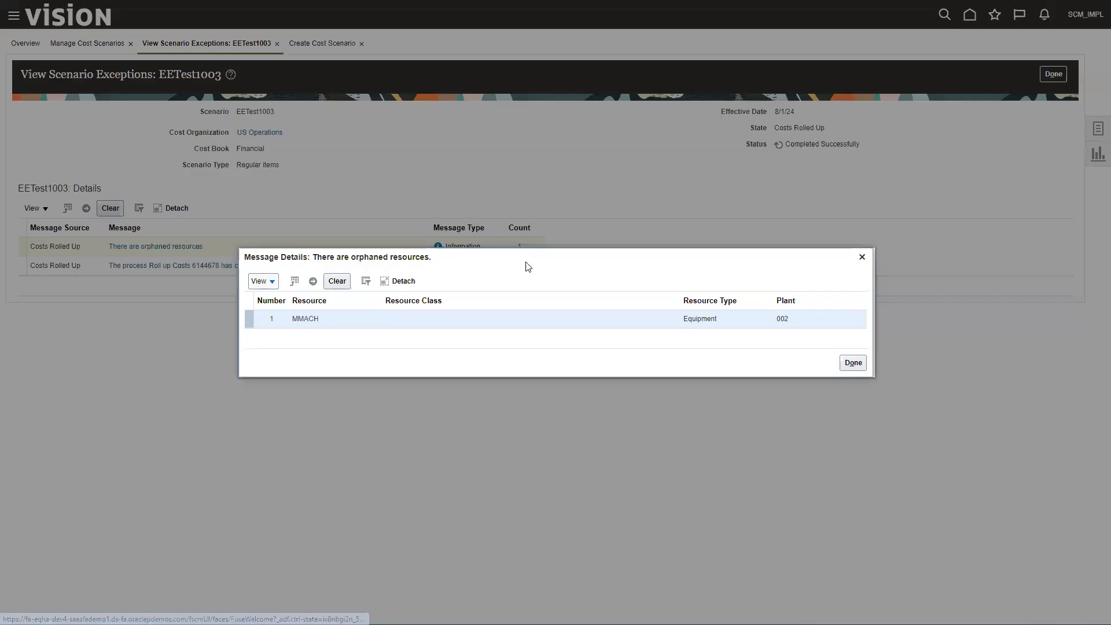
click(336, 315)
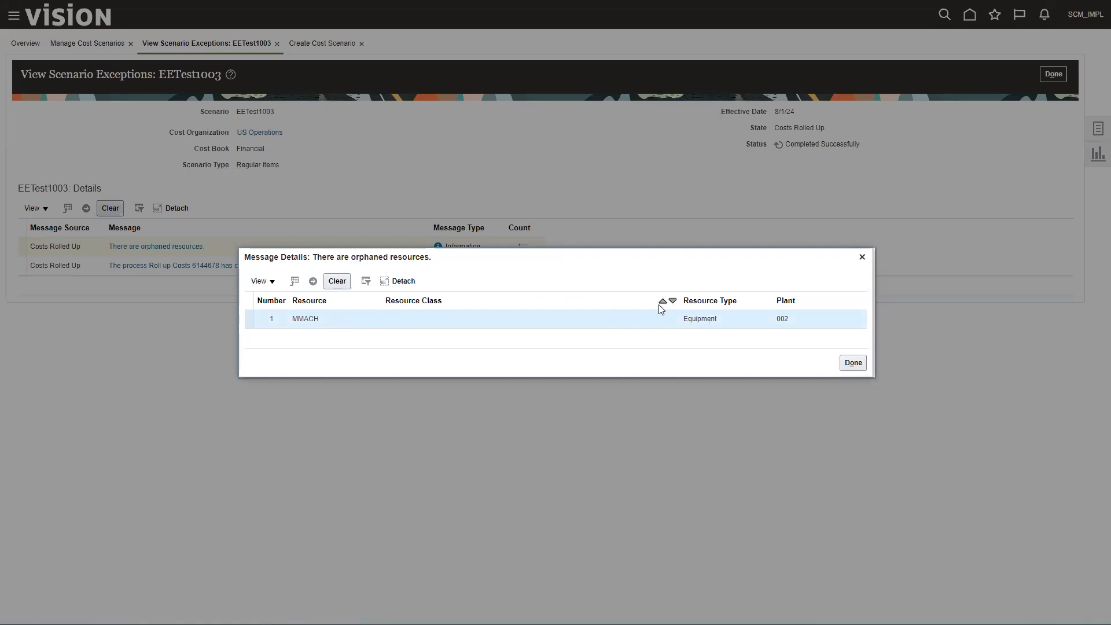
click(854, 362)
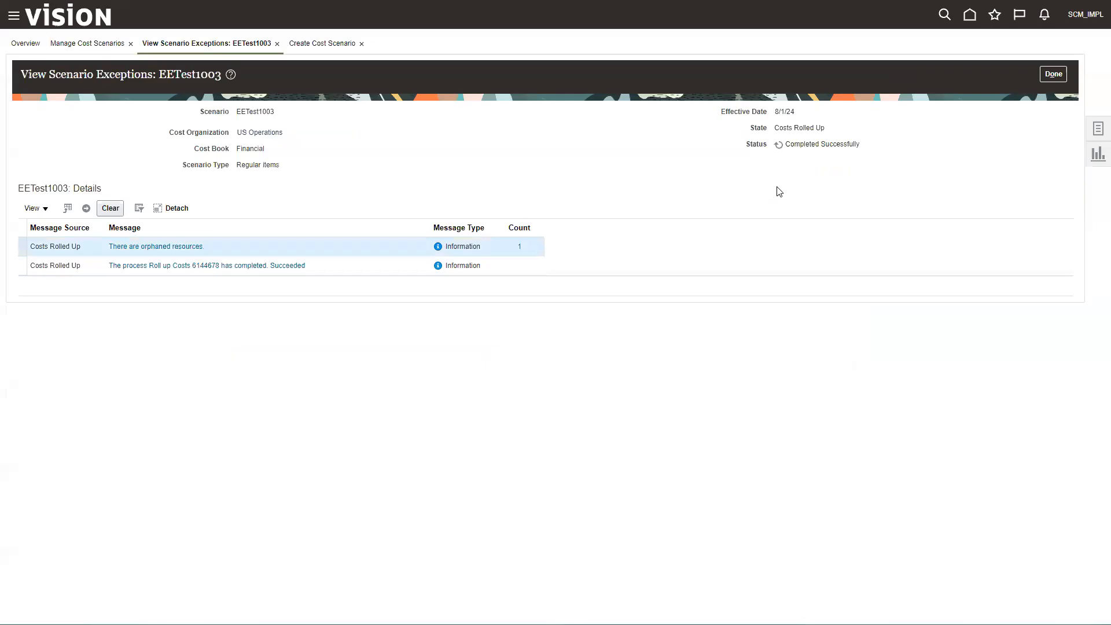
click(1052, 74)
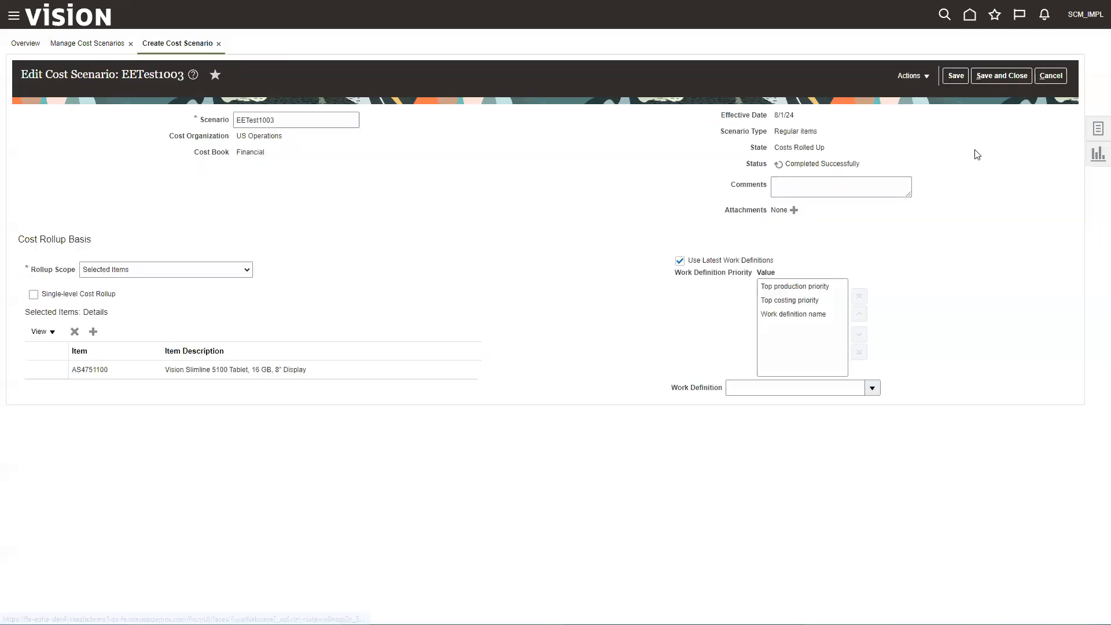
Step: View the scenario's rolled-up costs and search them for item AS4751100
click(920, 78)
click(942, 223)
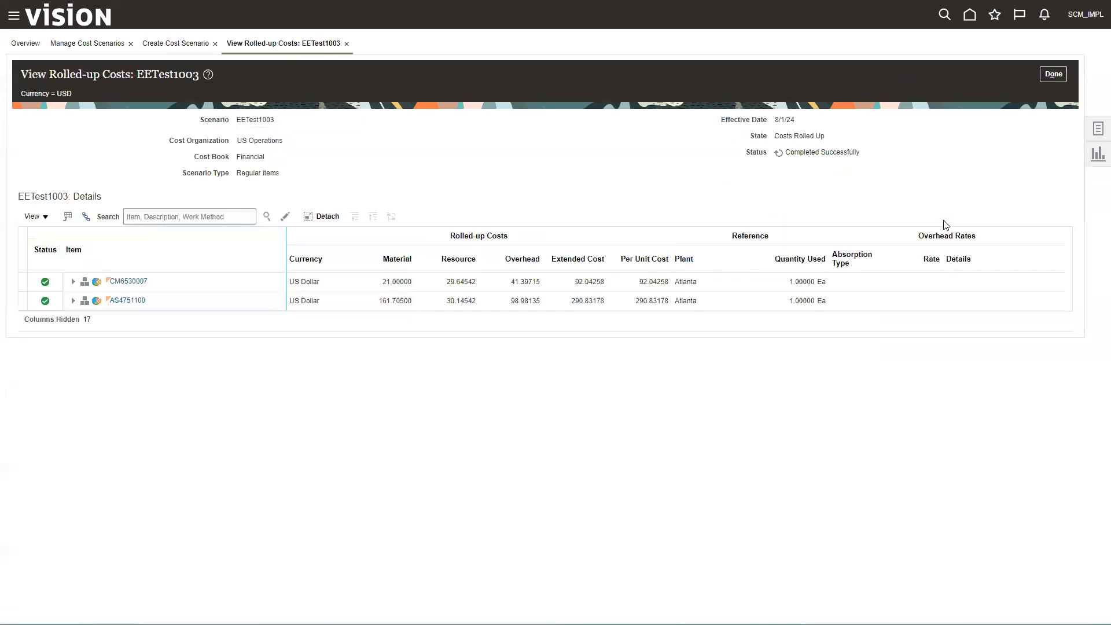
click(161, 218)
text(AS4751100)
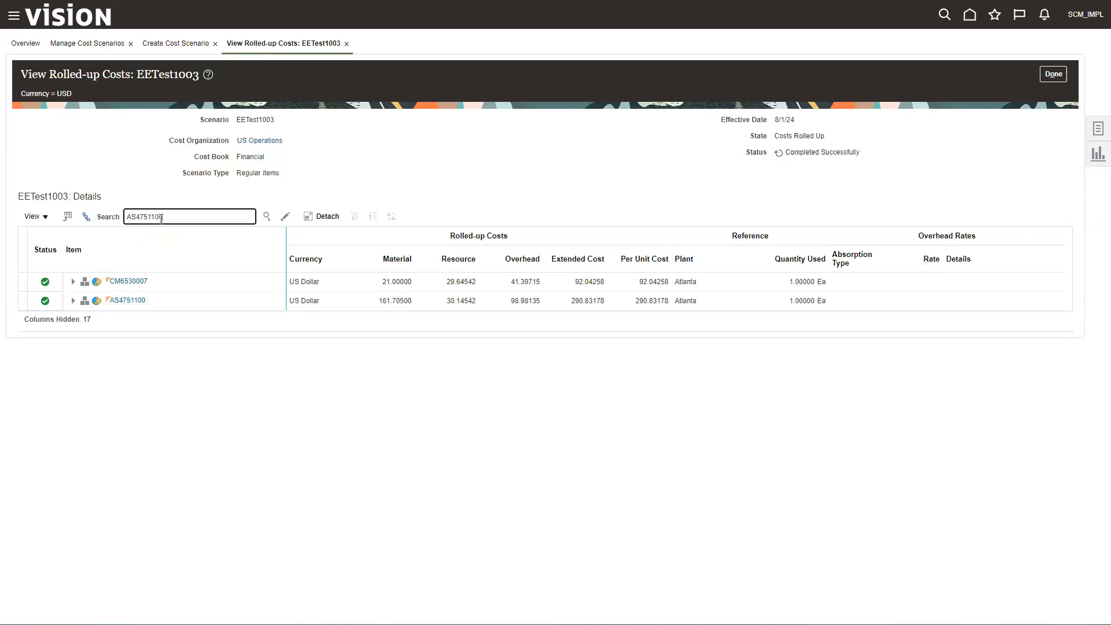
key(Tab)
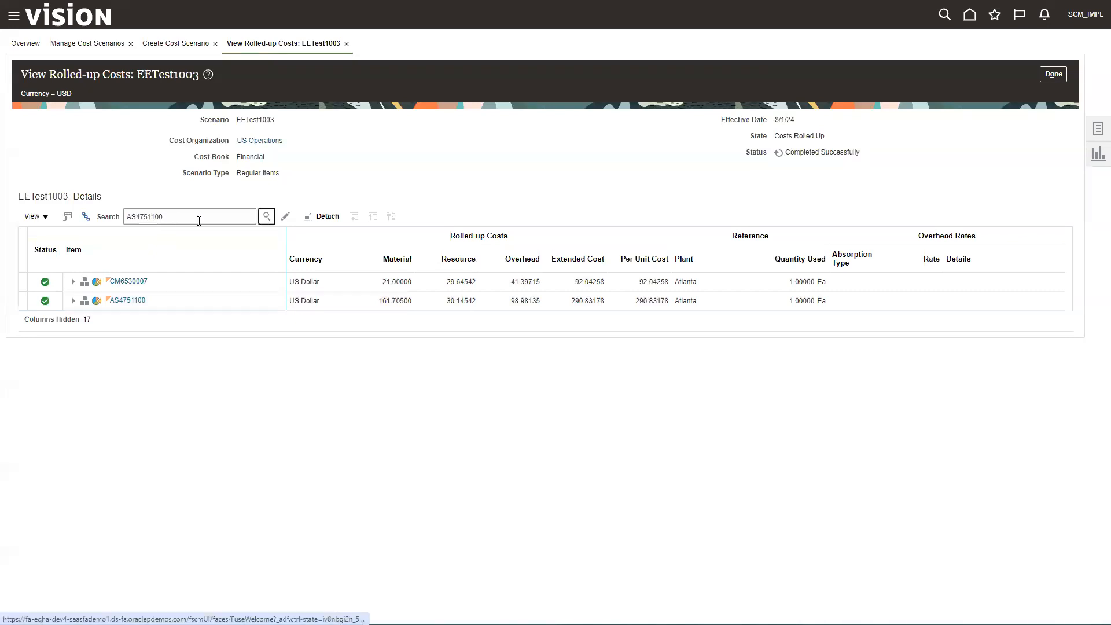
click(266, 217)
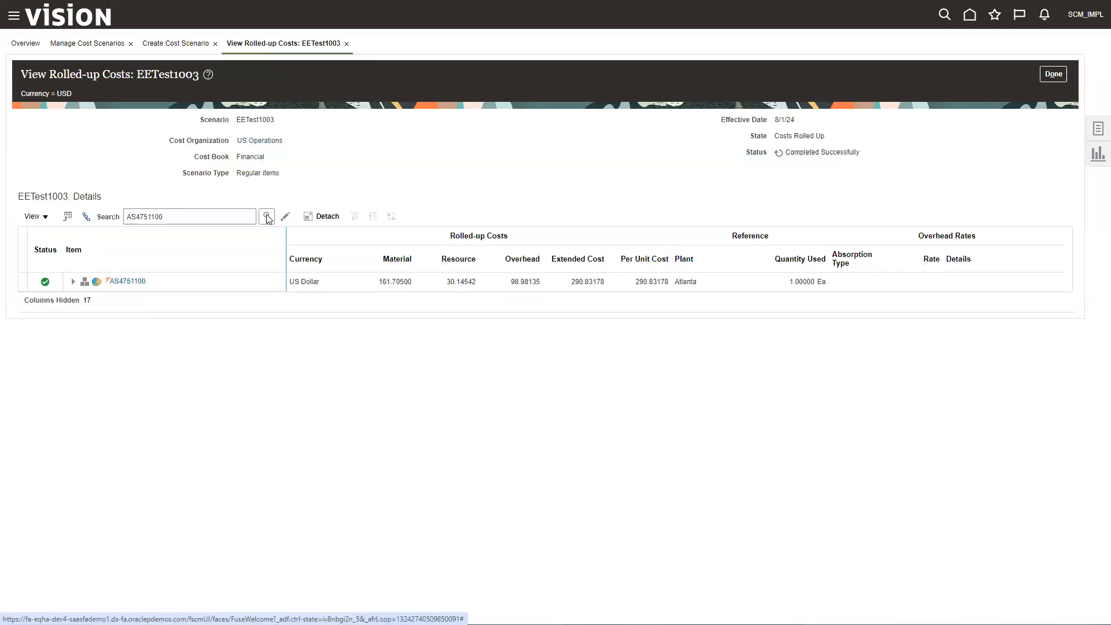
Step: Detach the rolled-up costs table and expand all levels of AS4751100 to examine its component, resource and overhead costs
click(167, 282)
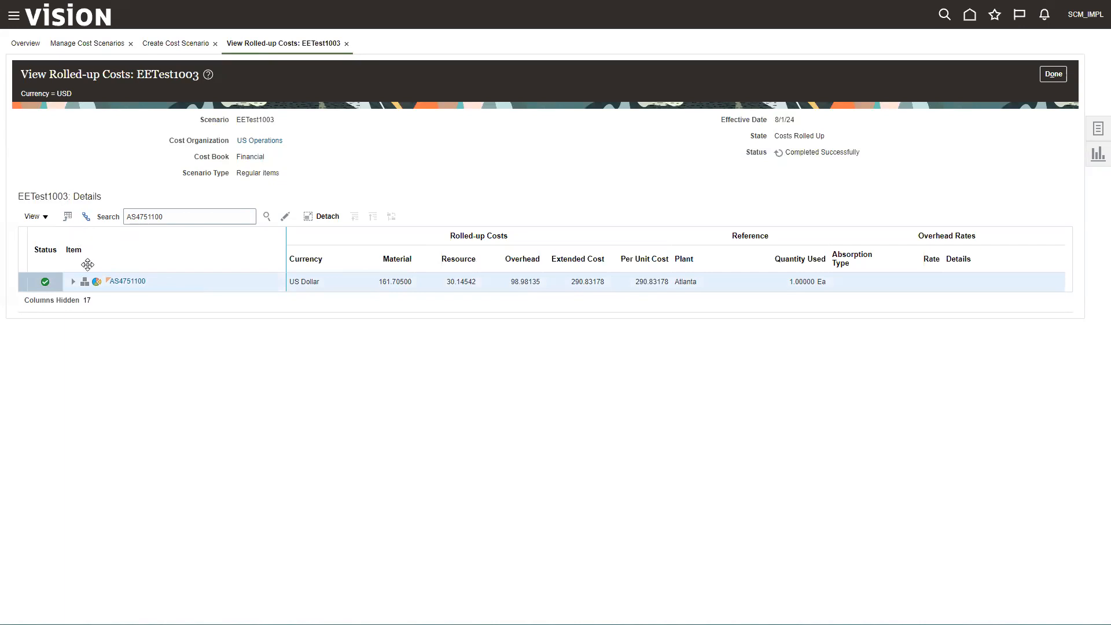
click(313, 221)
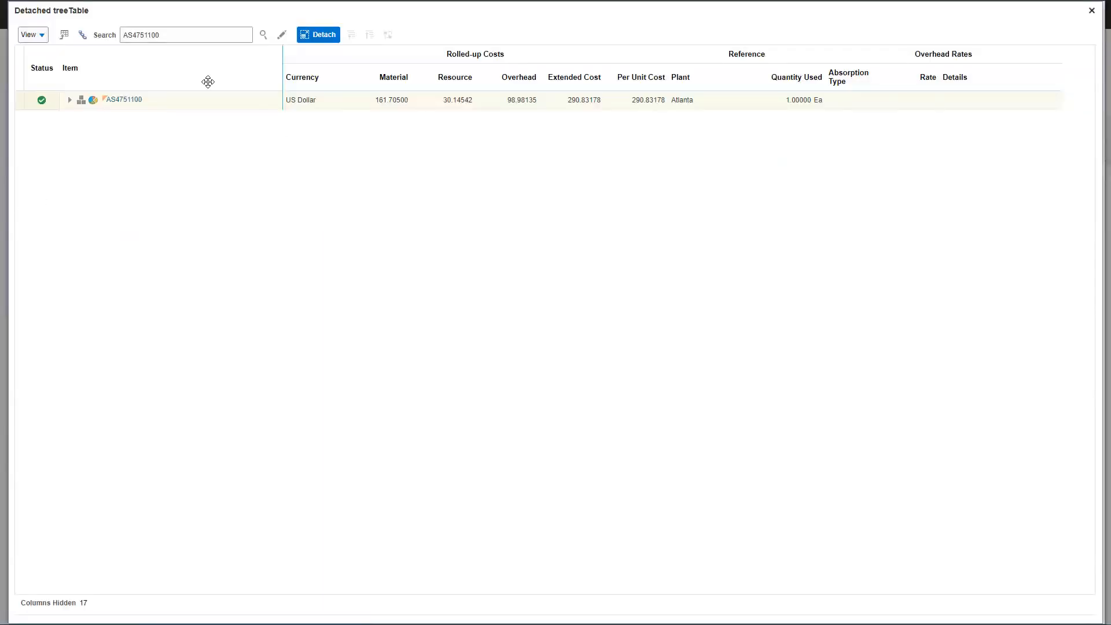
click(46, 39)
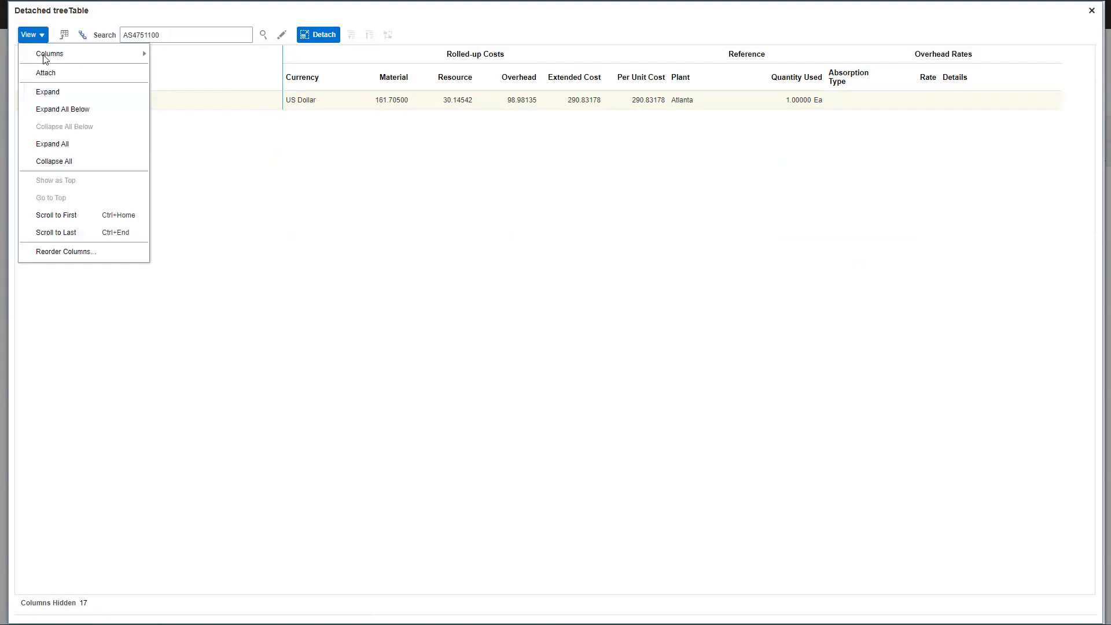
click(44, 144)
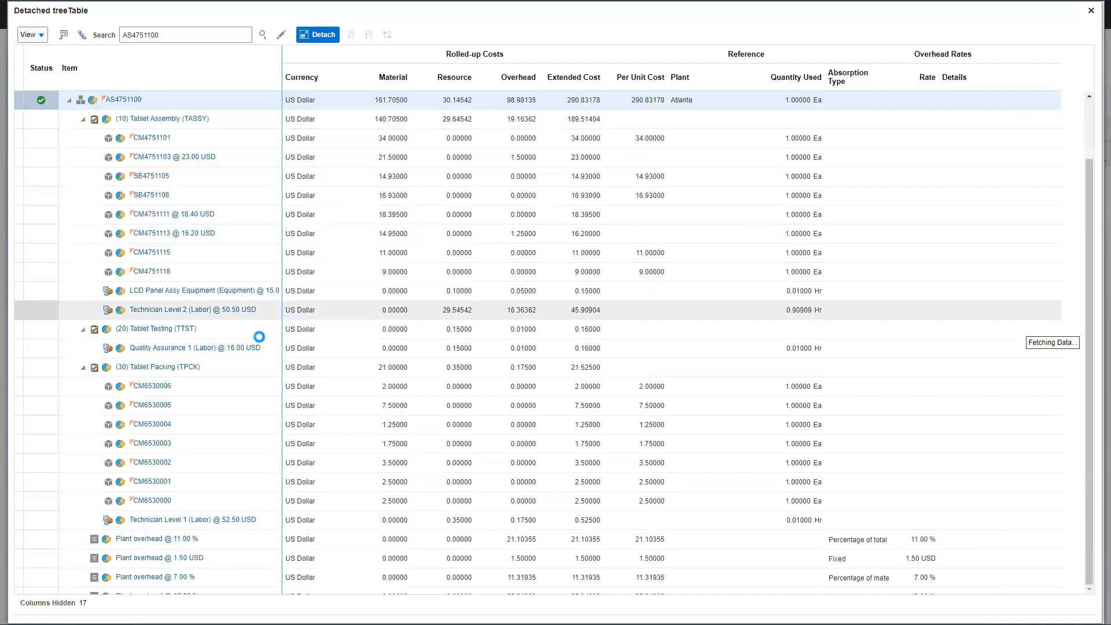
scroll(260, 334, down, 1)
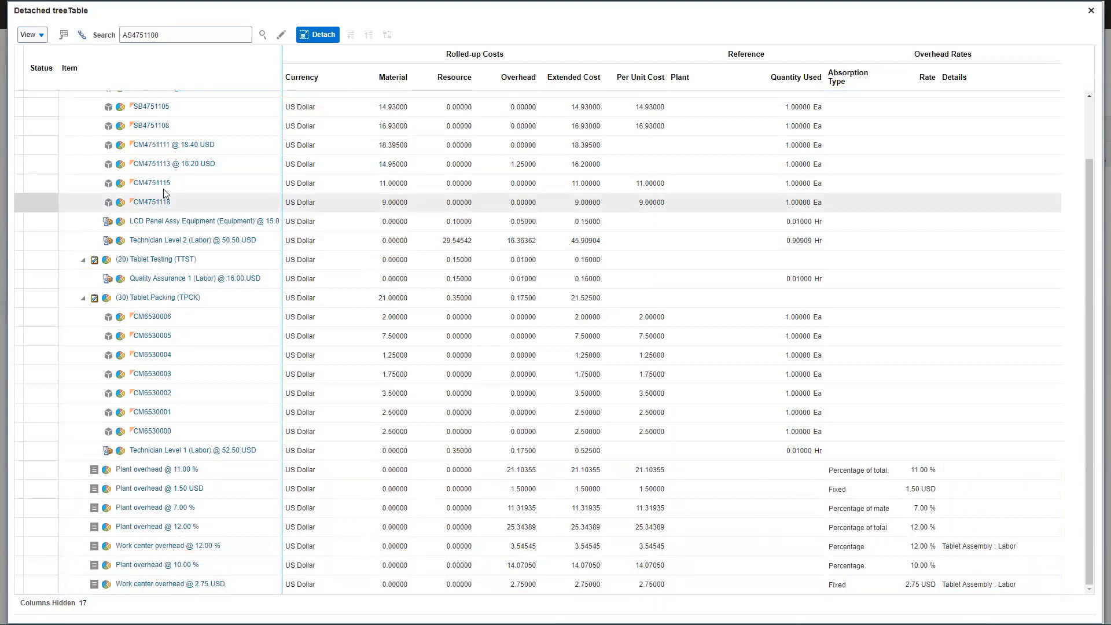
scroll(479, 165, up, 1)
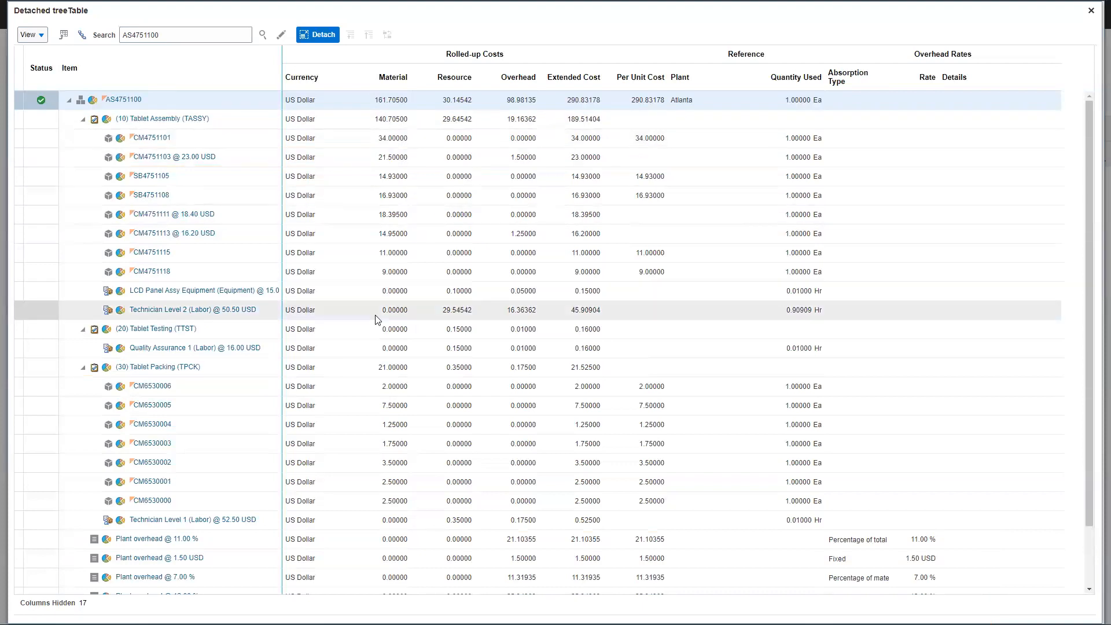
scroll(203, 526, down, 1)
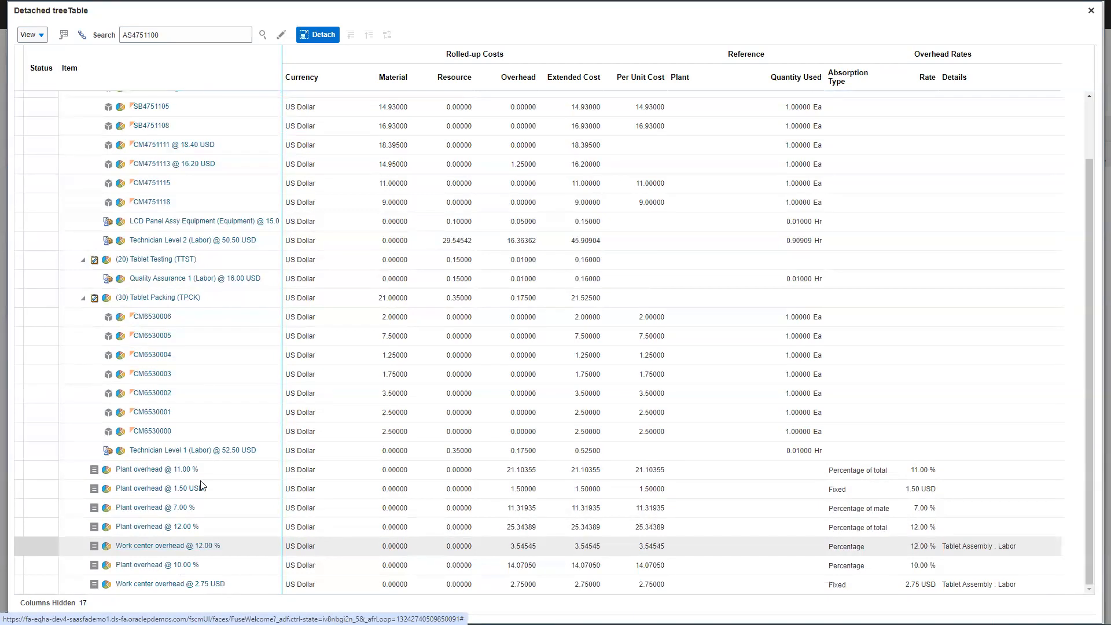
click(1090, 11)
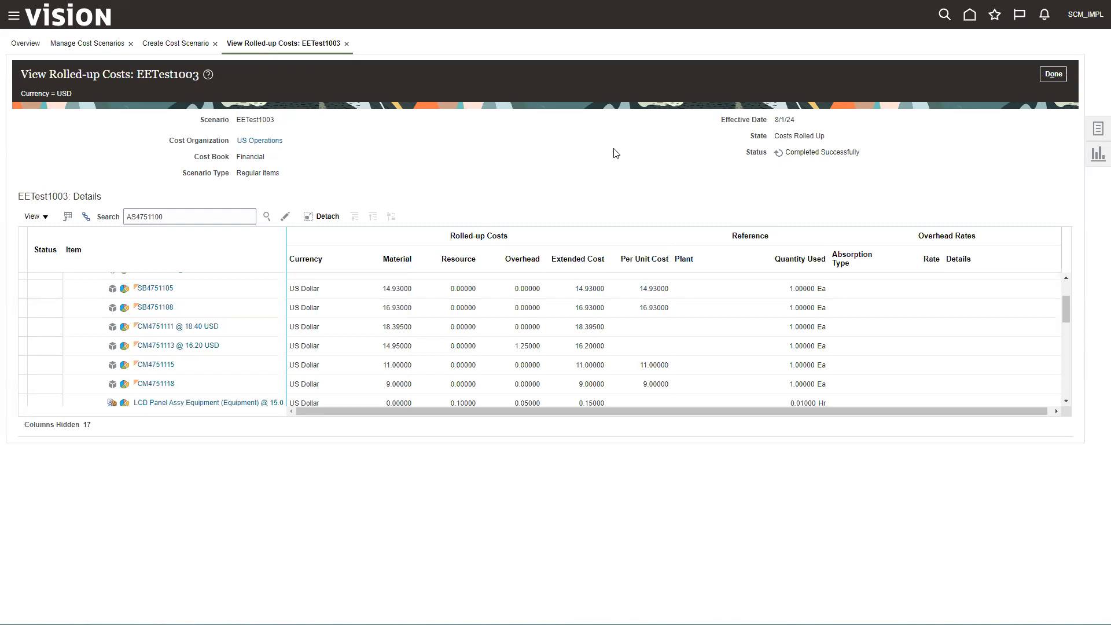
click(1051, 74)
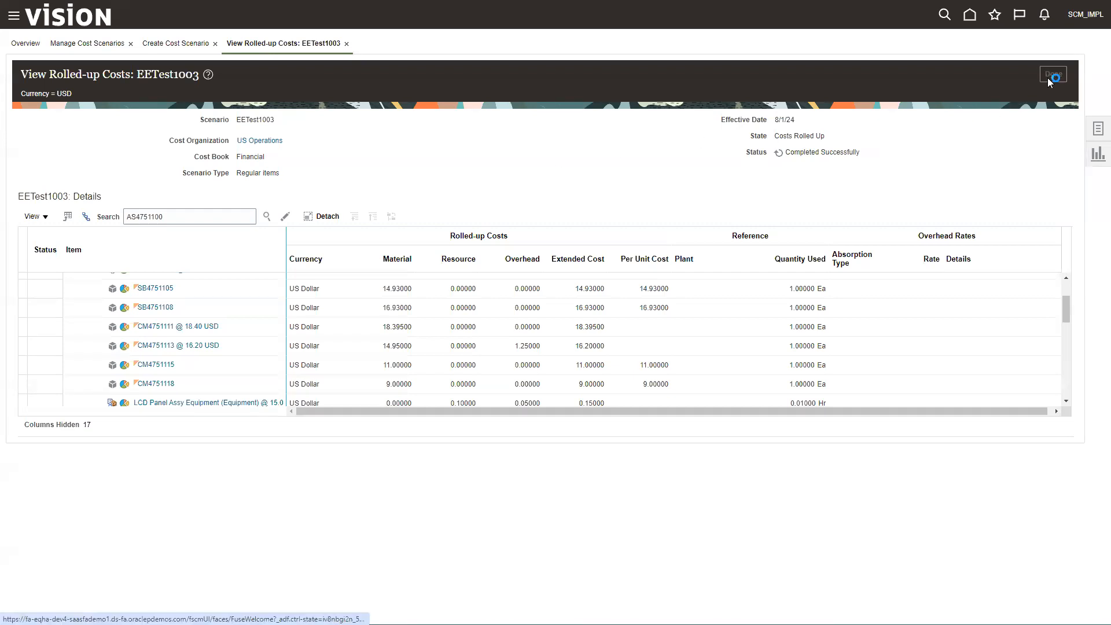
click(925, 77)
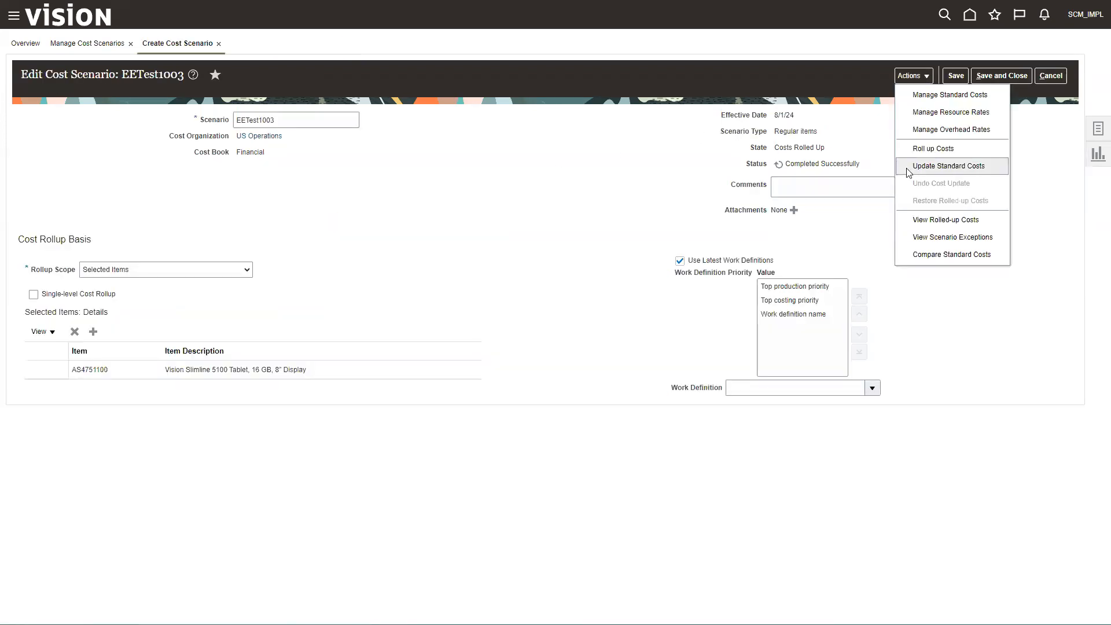
click(833, 245)
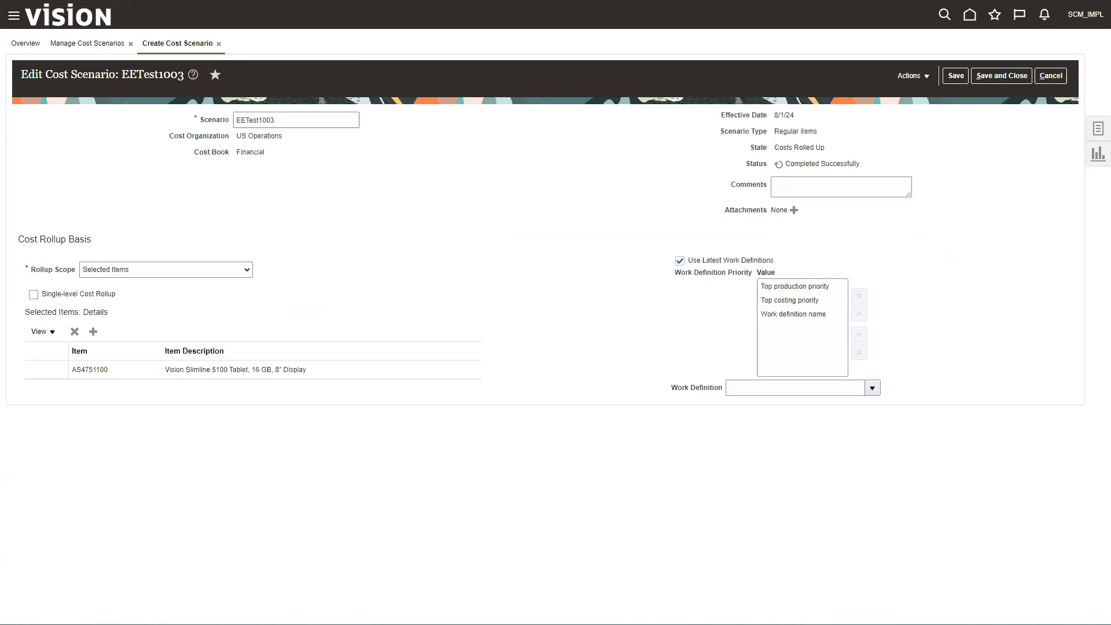